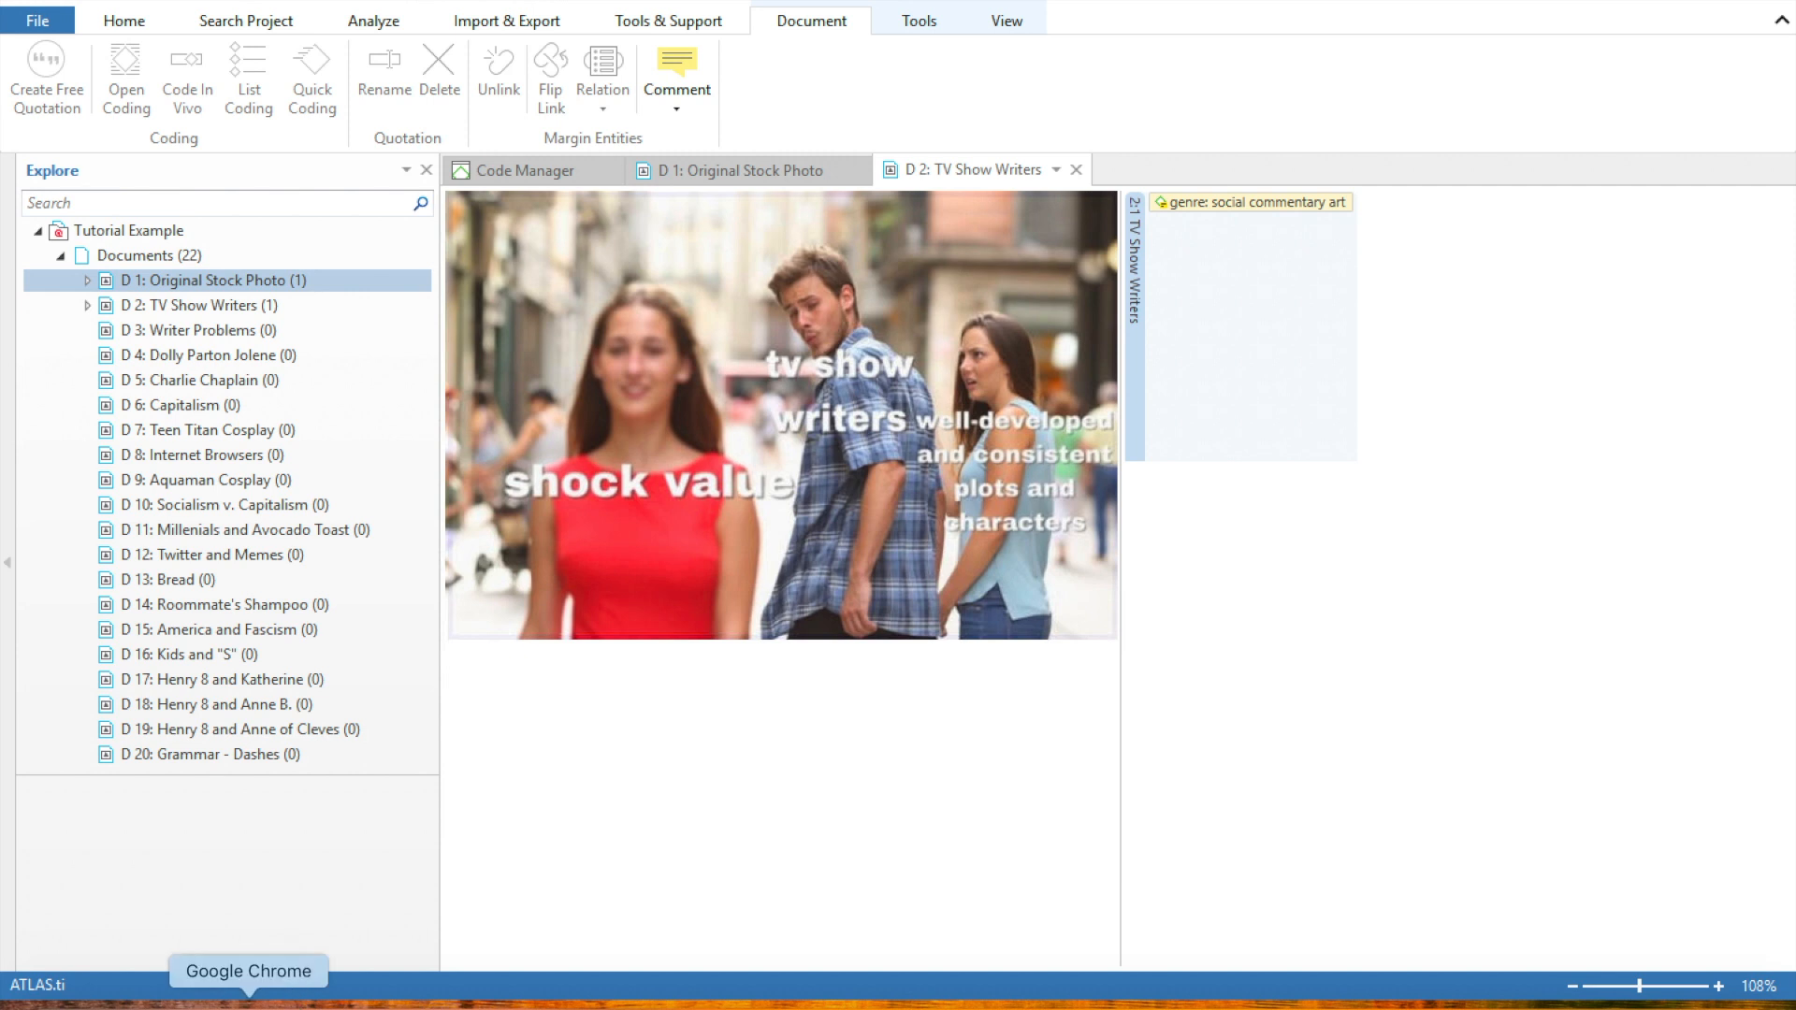
# Switch to Google Chrome and bring up the Atlas.ti Codes Genre spreadsheet, enlarged for reading
pyautogui.click(248, 999)
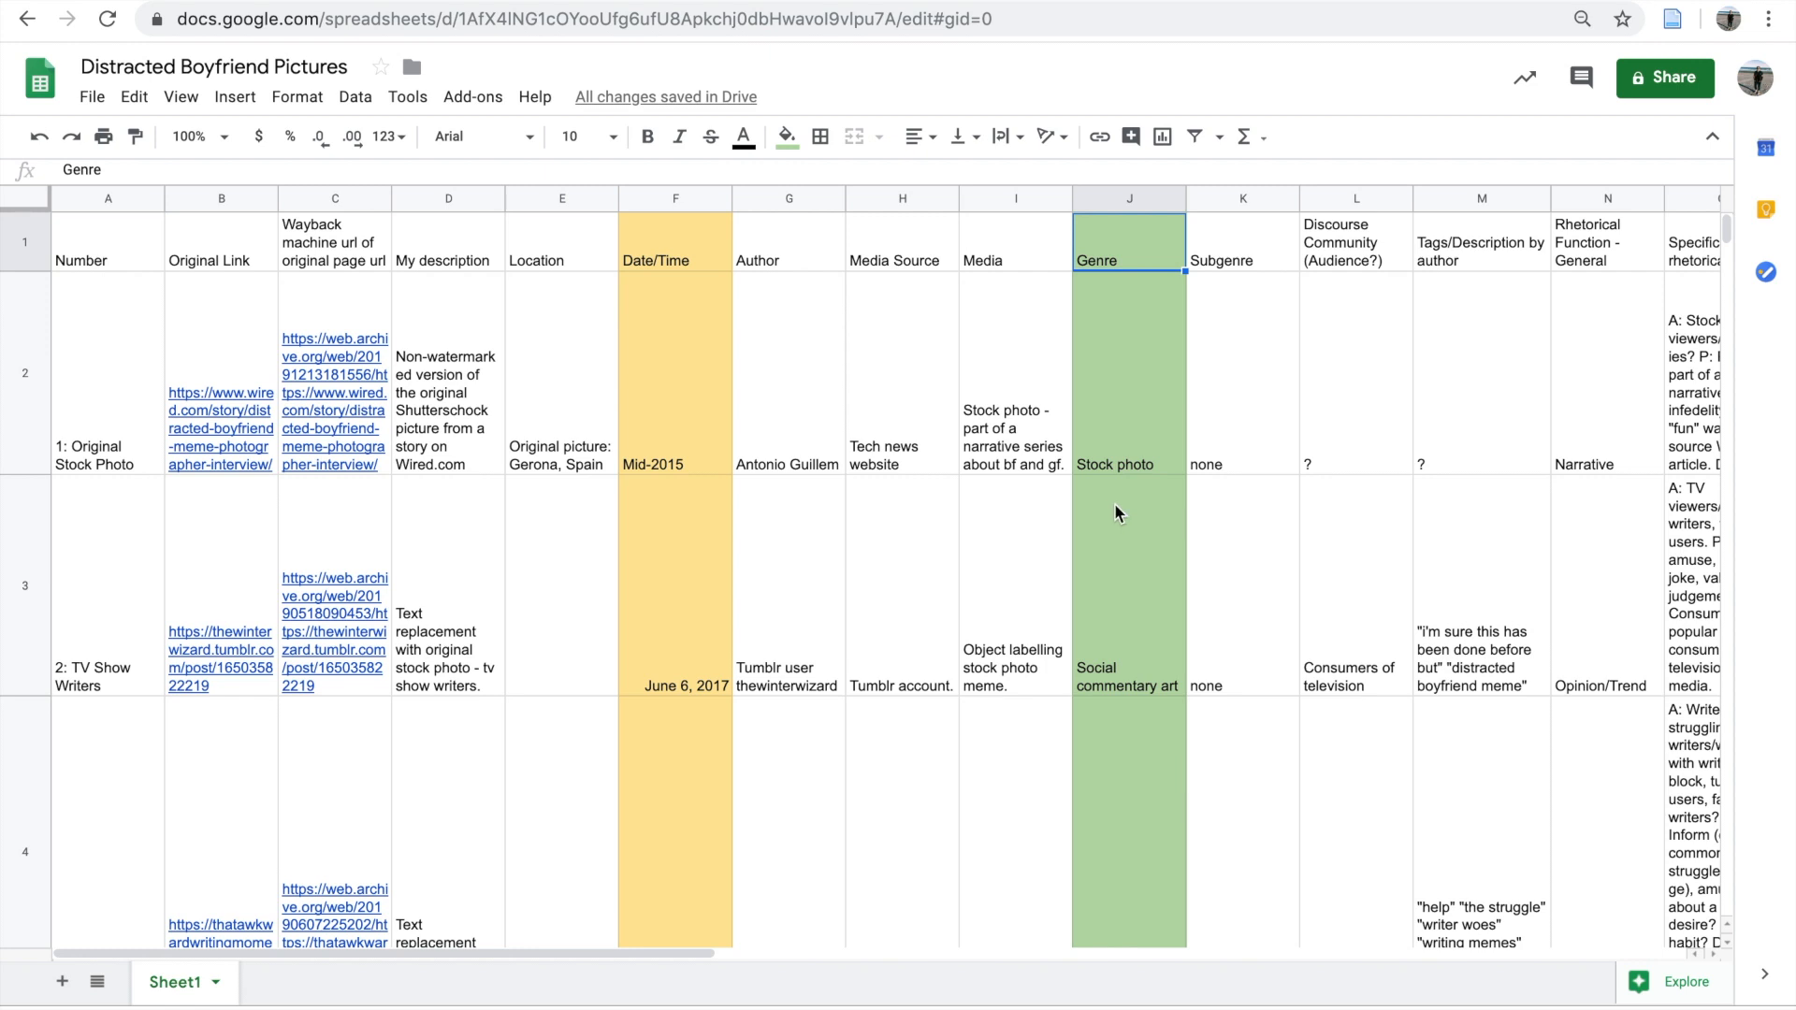
pyautogui.click(486, 2)
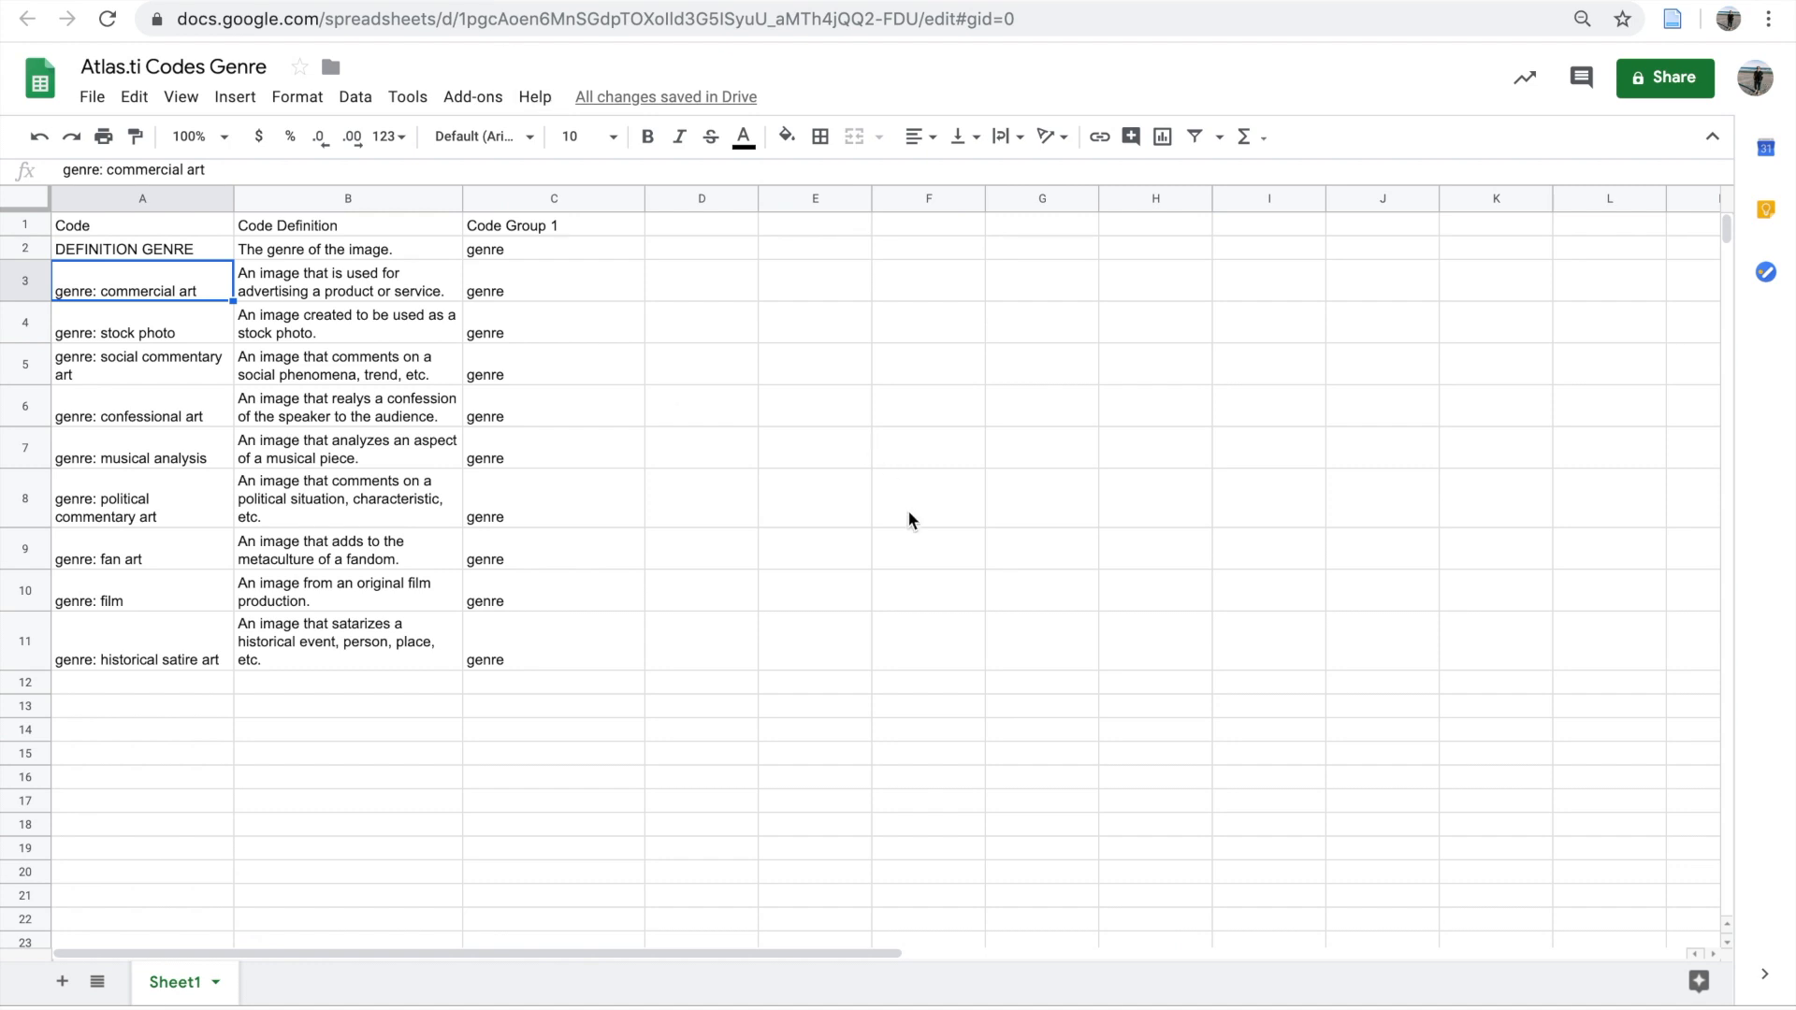
pyautogui.press('super+plus')
pyautogui.press('super+plus')
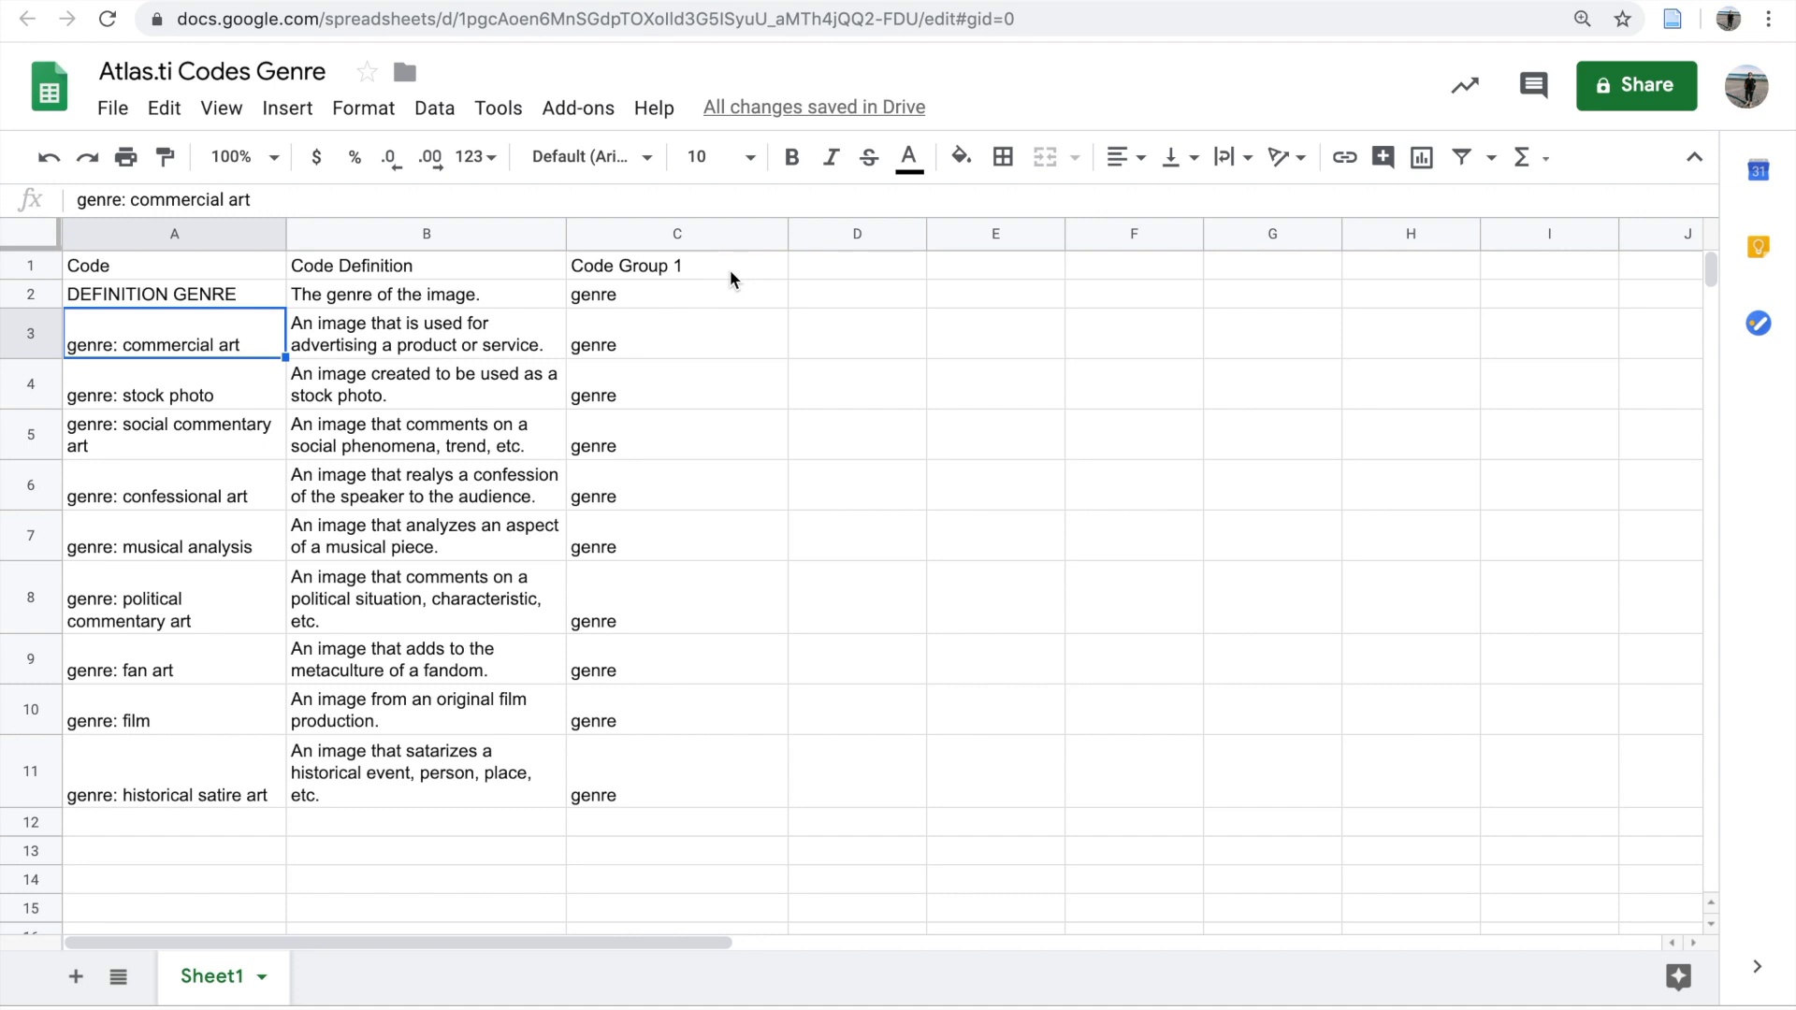
# Examine the Code, Code Definition and Code Group 1 columns and their genre entries down to row 11
pyautogui.click(86, 271)
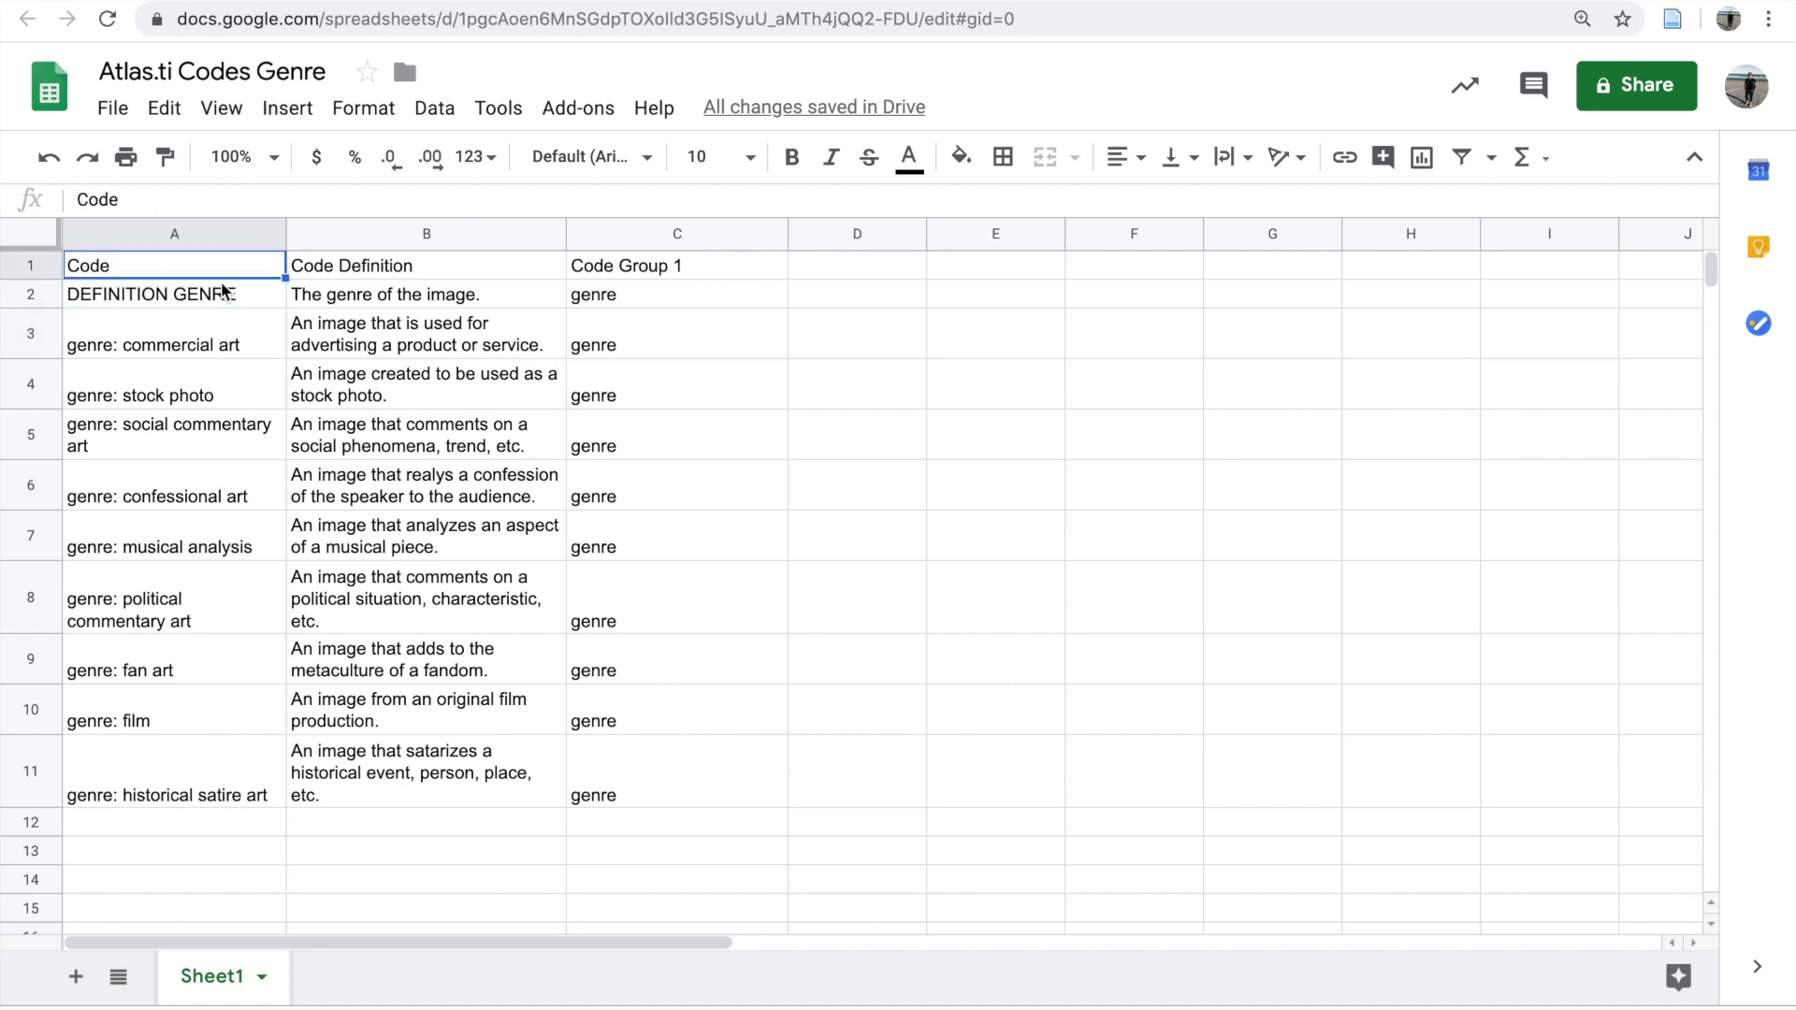
pyautogui.click(352, 281)
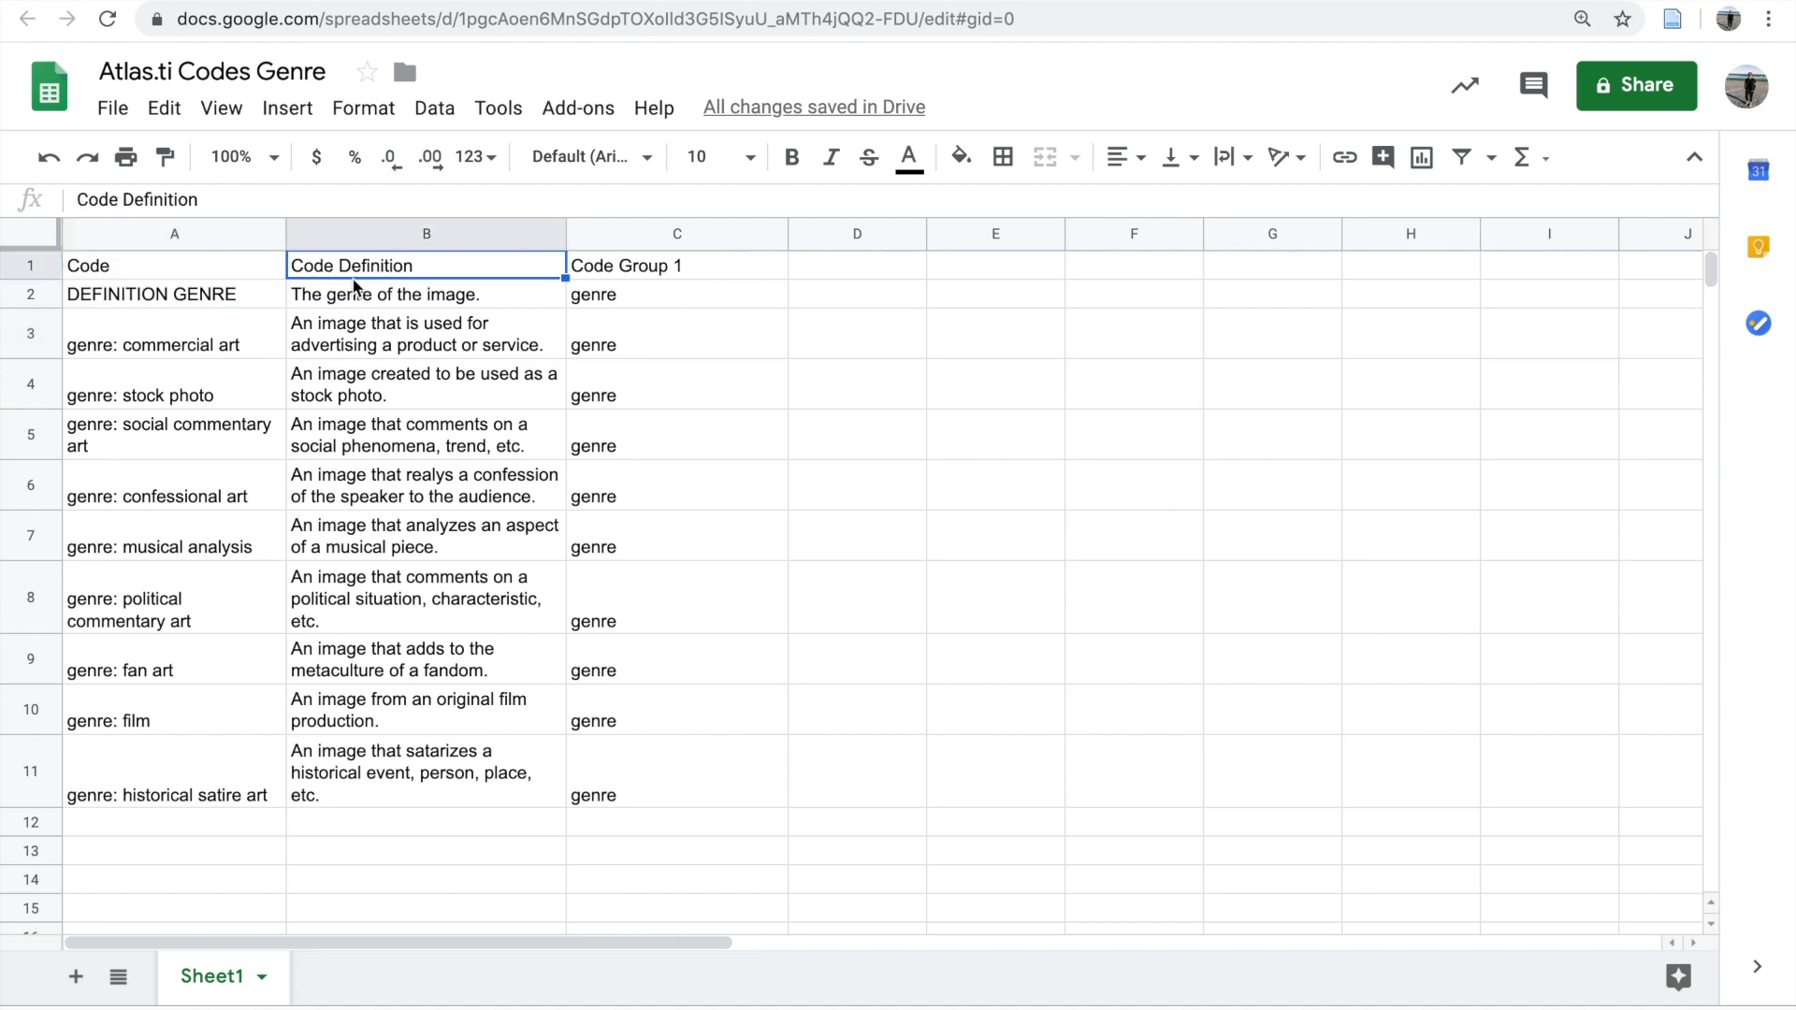
pyautogui.click(644, 273)
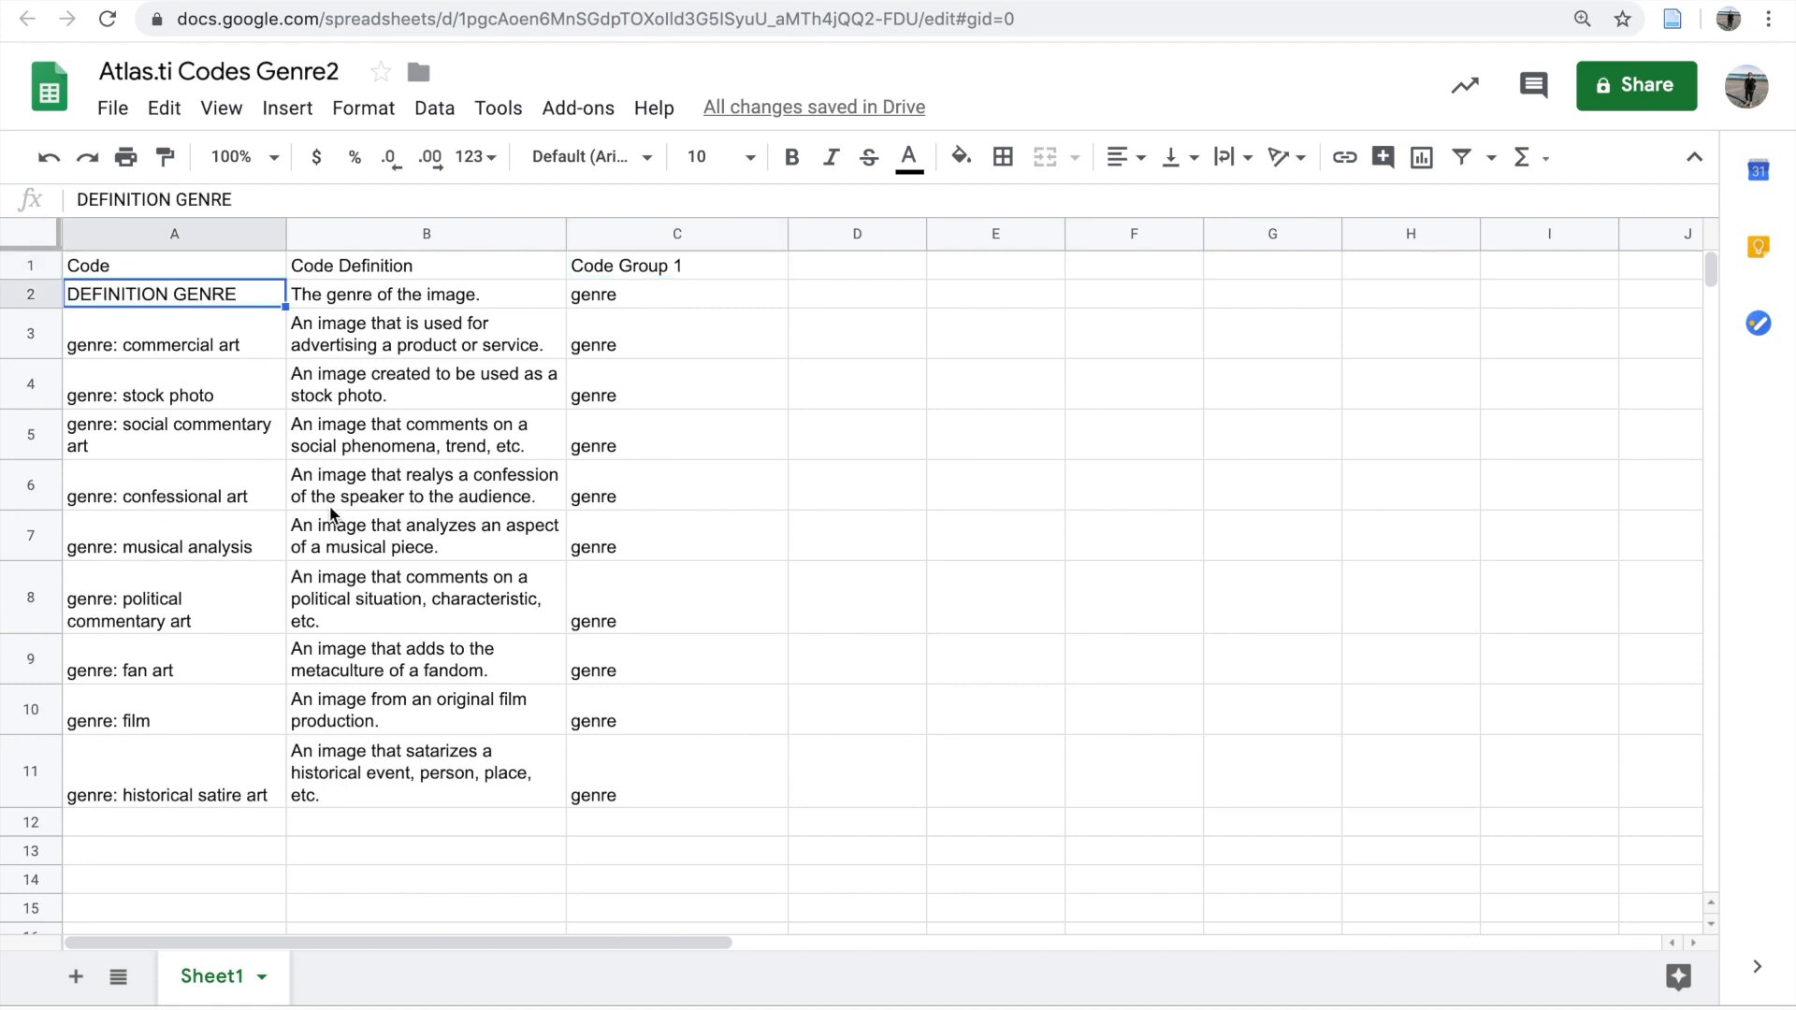
pyautogui.click(148, 348)
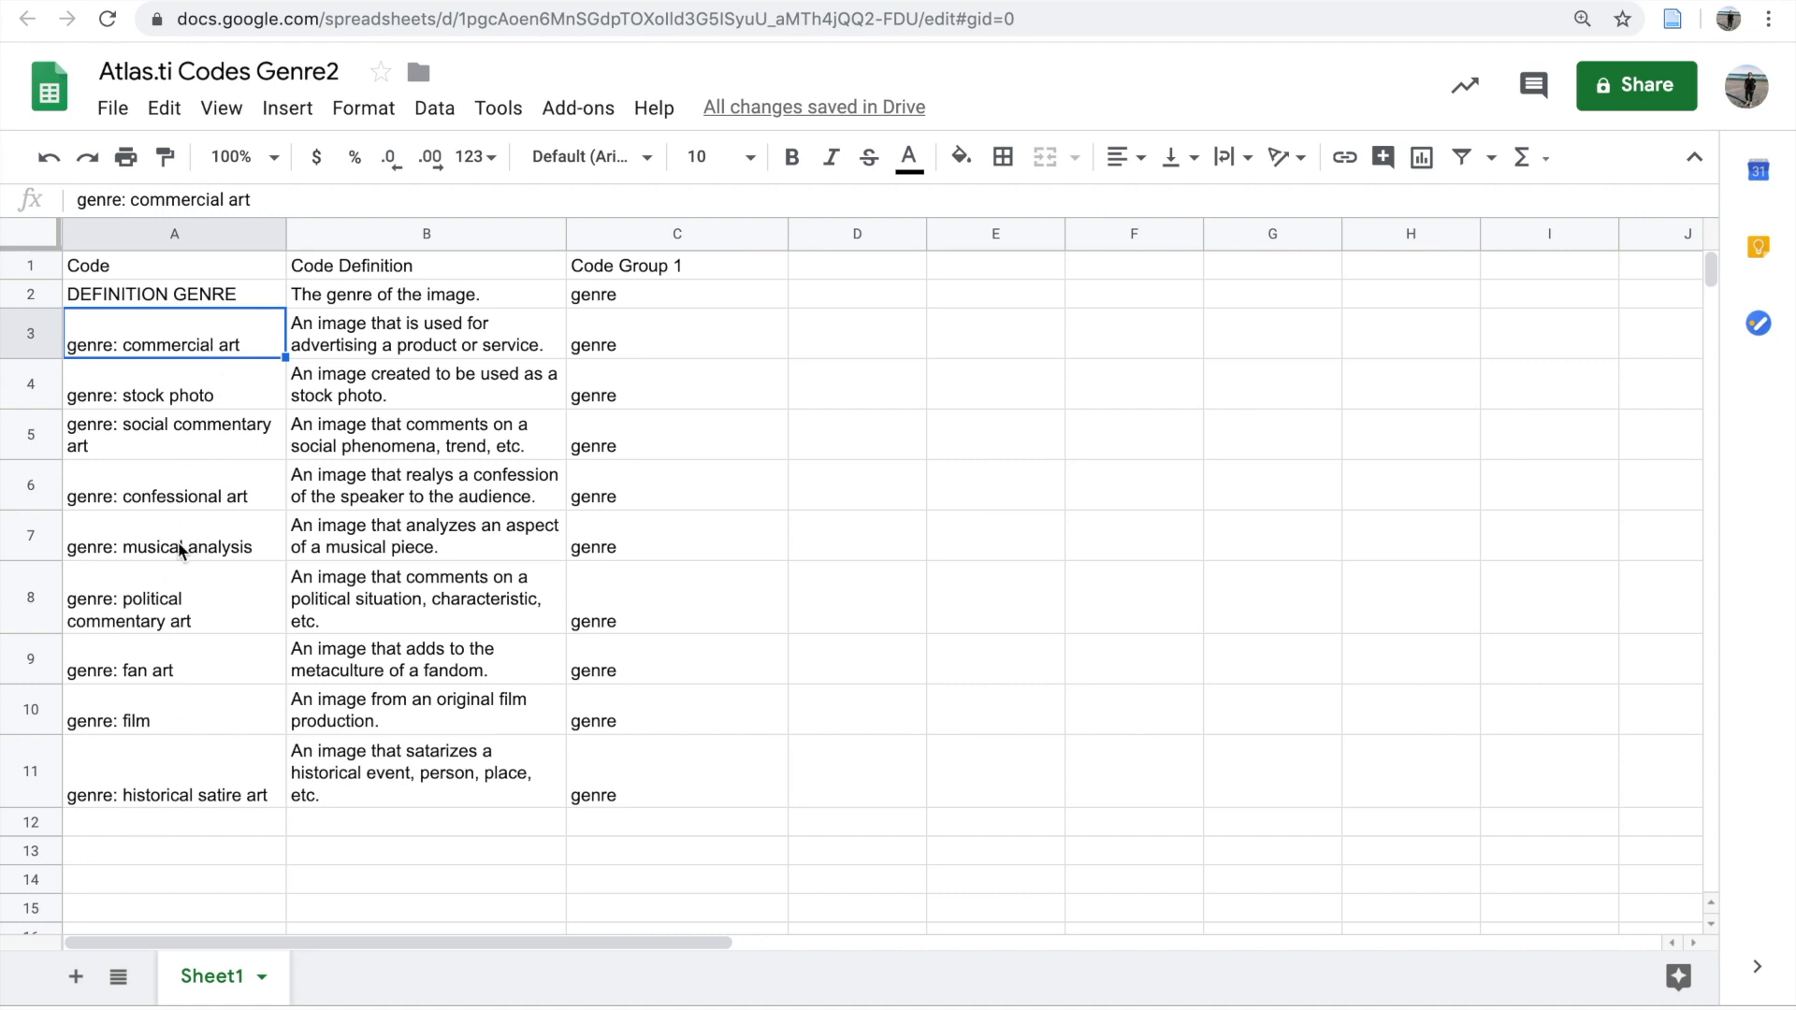
pyautogui.click(200, 793)
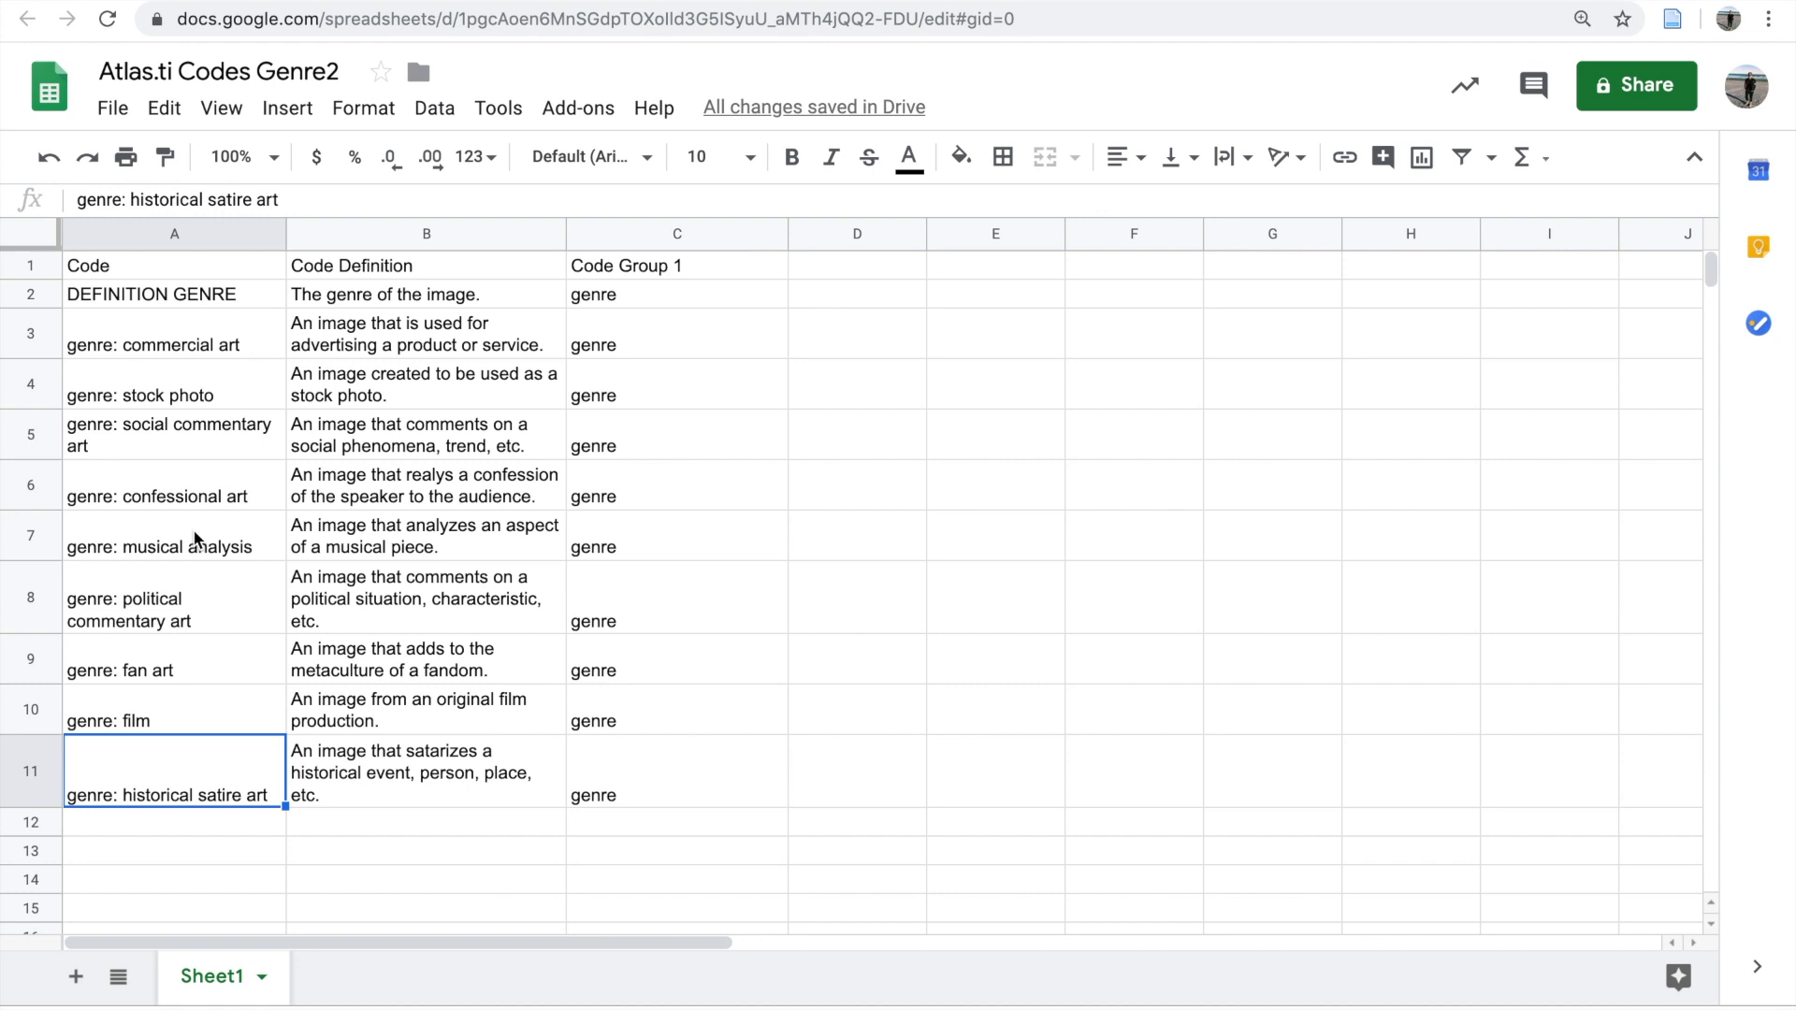
pyautogui.click(362, 768)
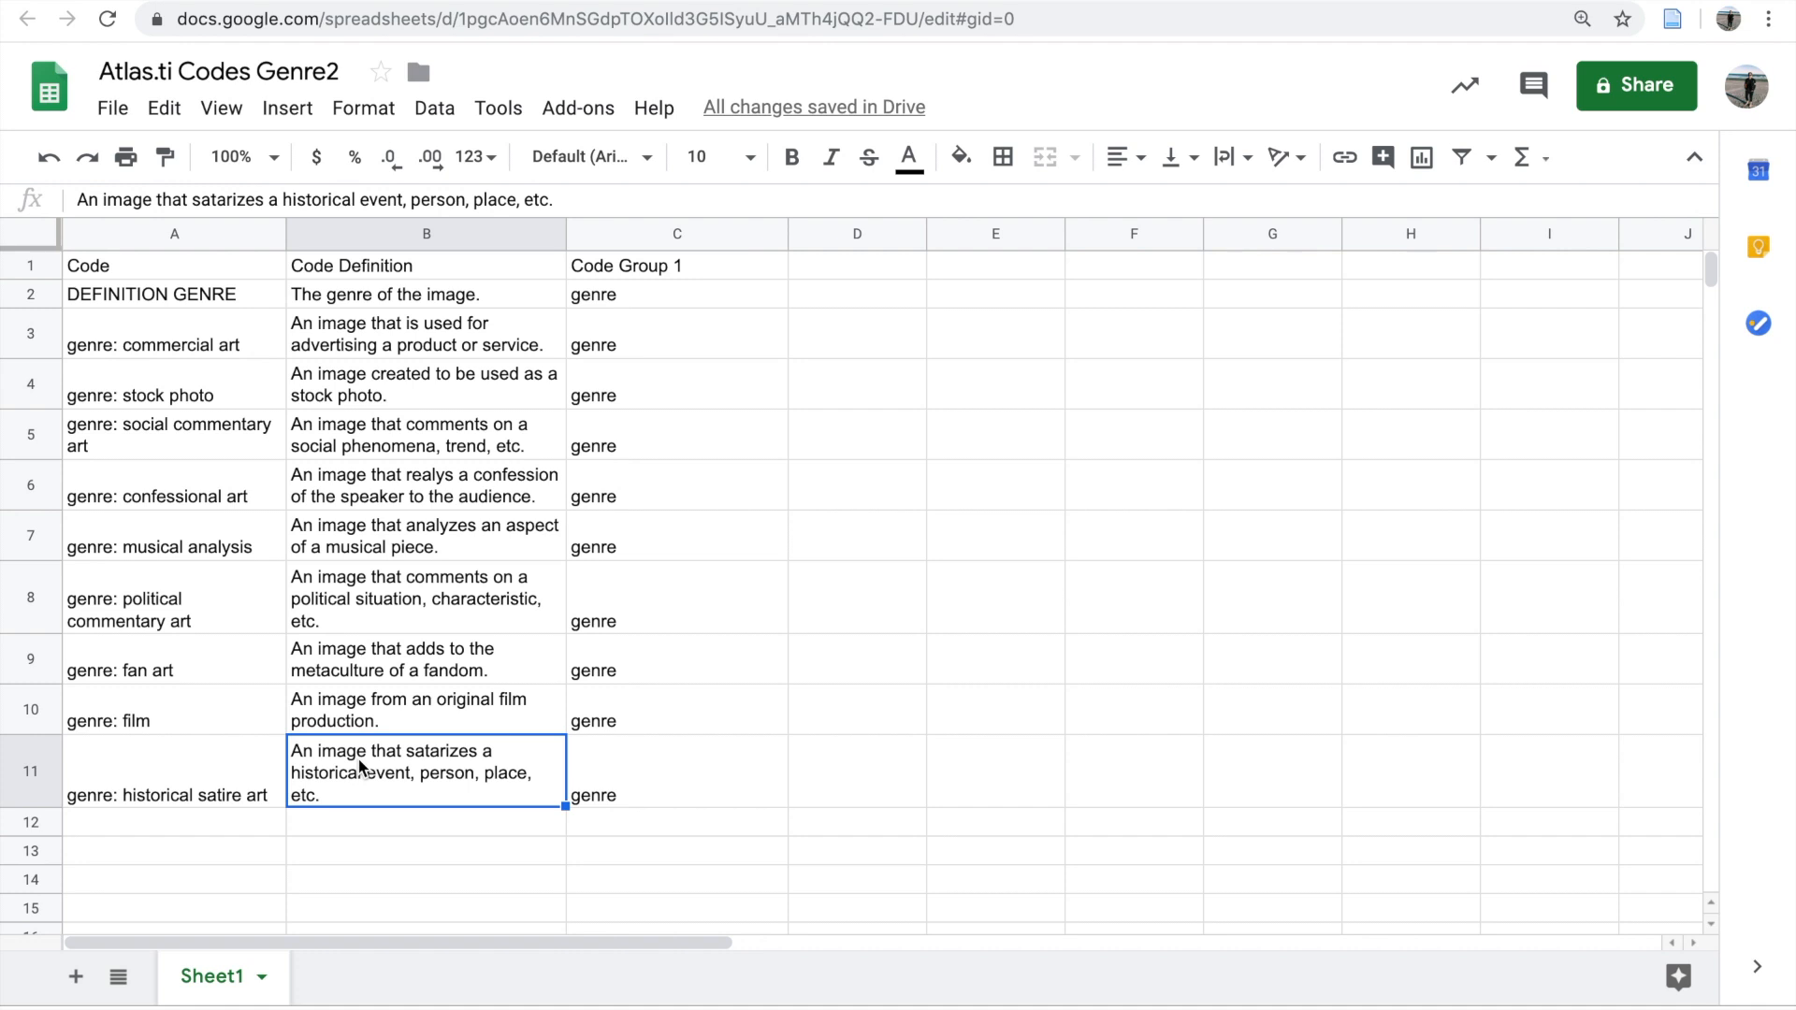
pyautogui.click(262, 797)
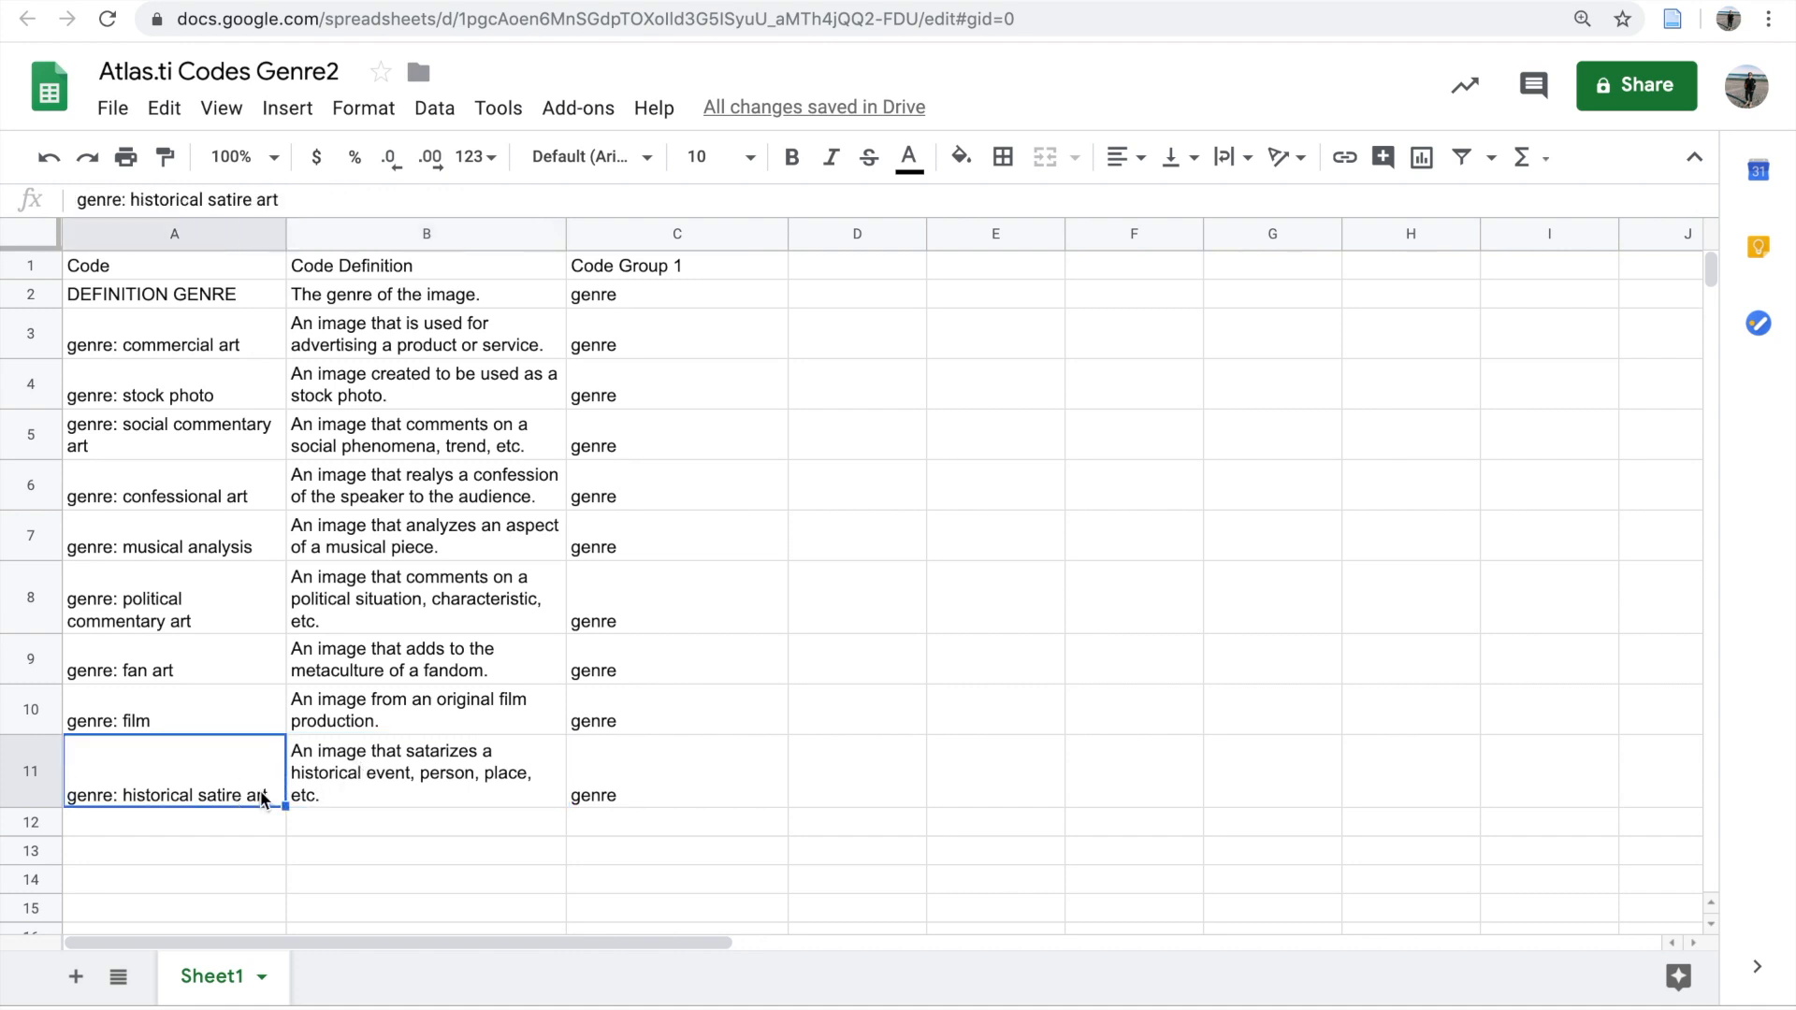
pyautogui.click(201, 589)
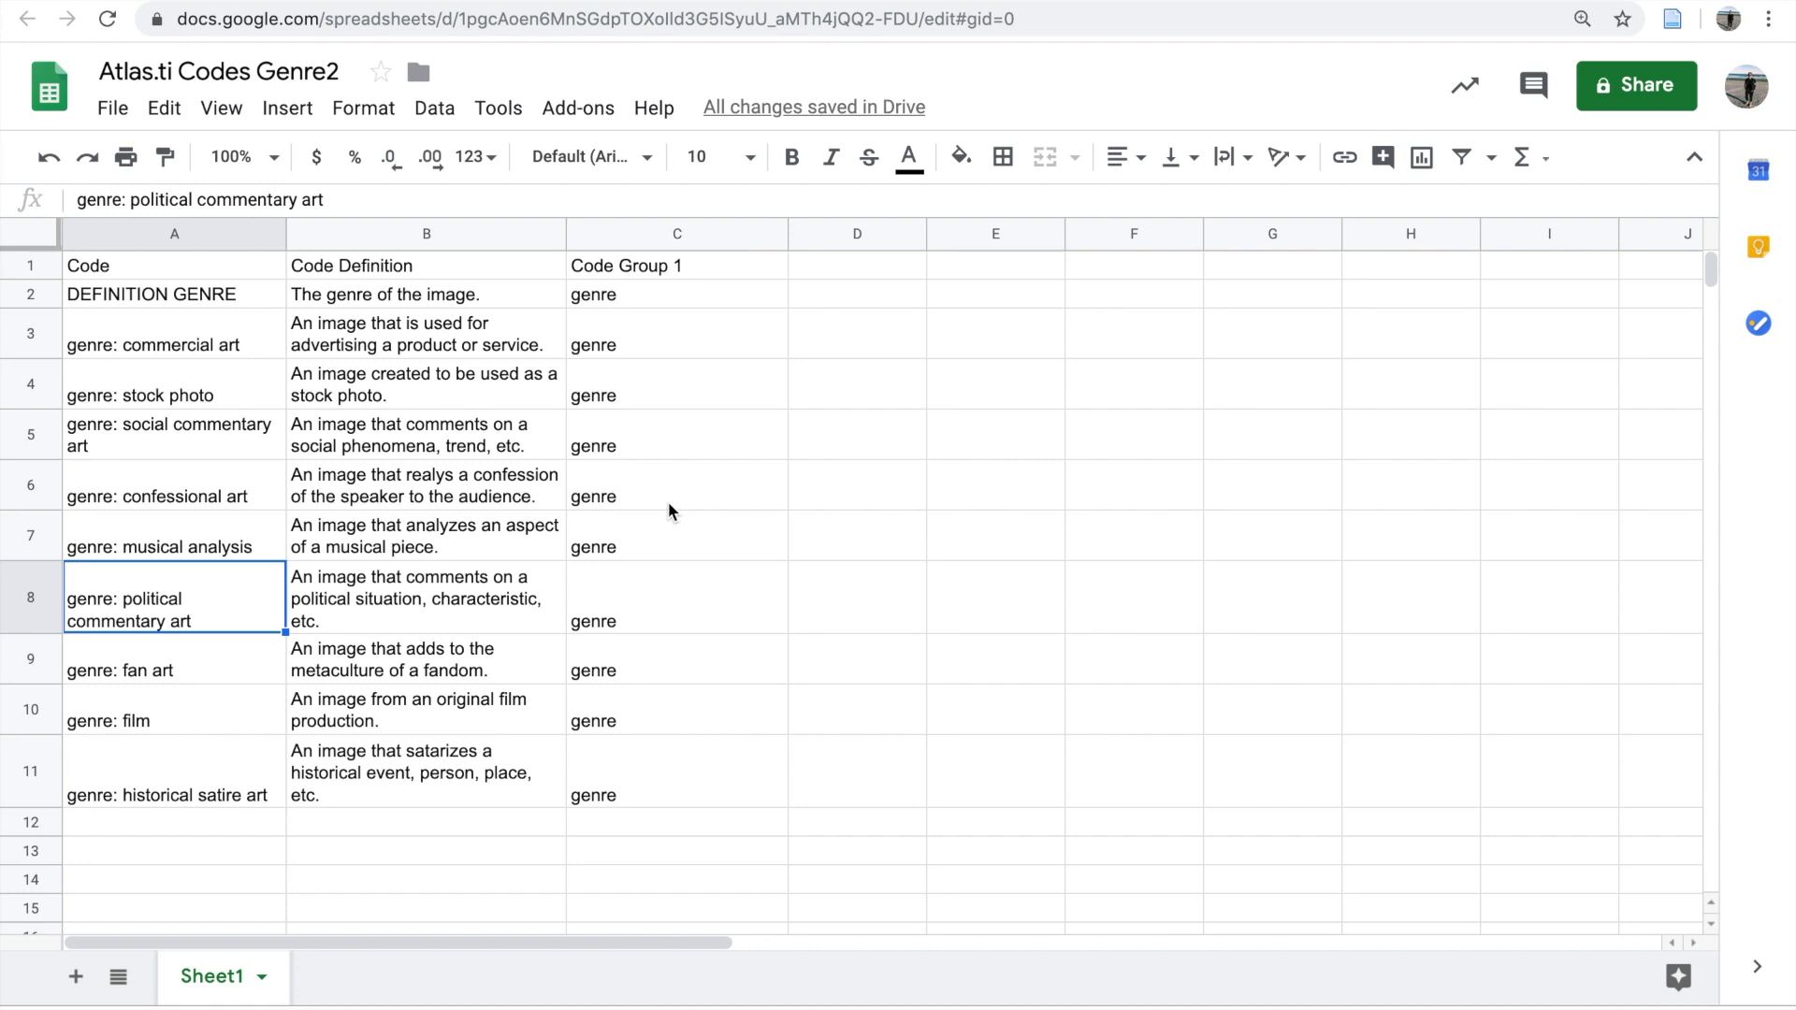
pyautogui.moveTo(657, 299); pyautogui.dragTo(714, 782)
pyautogui.click(714, 752)
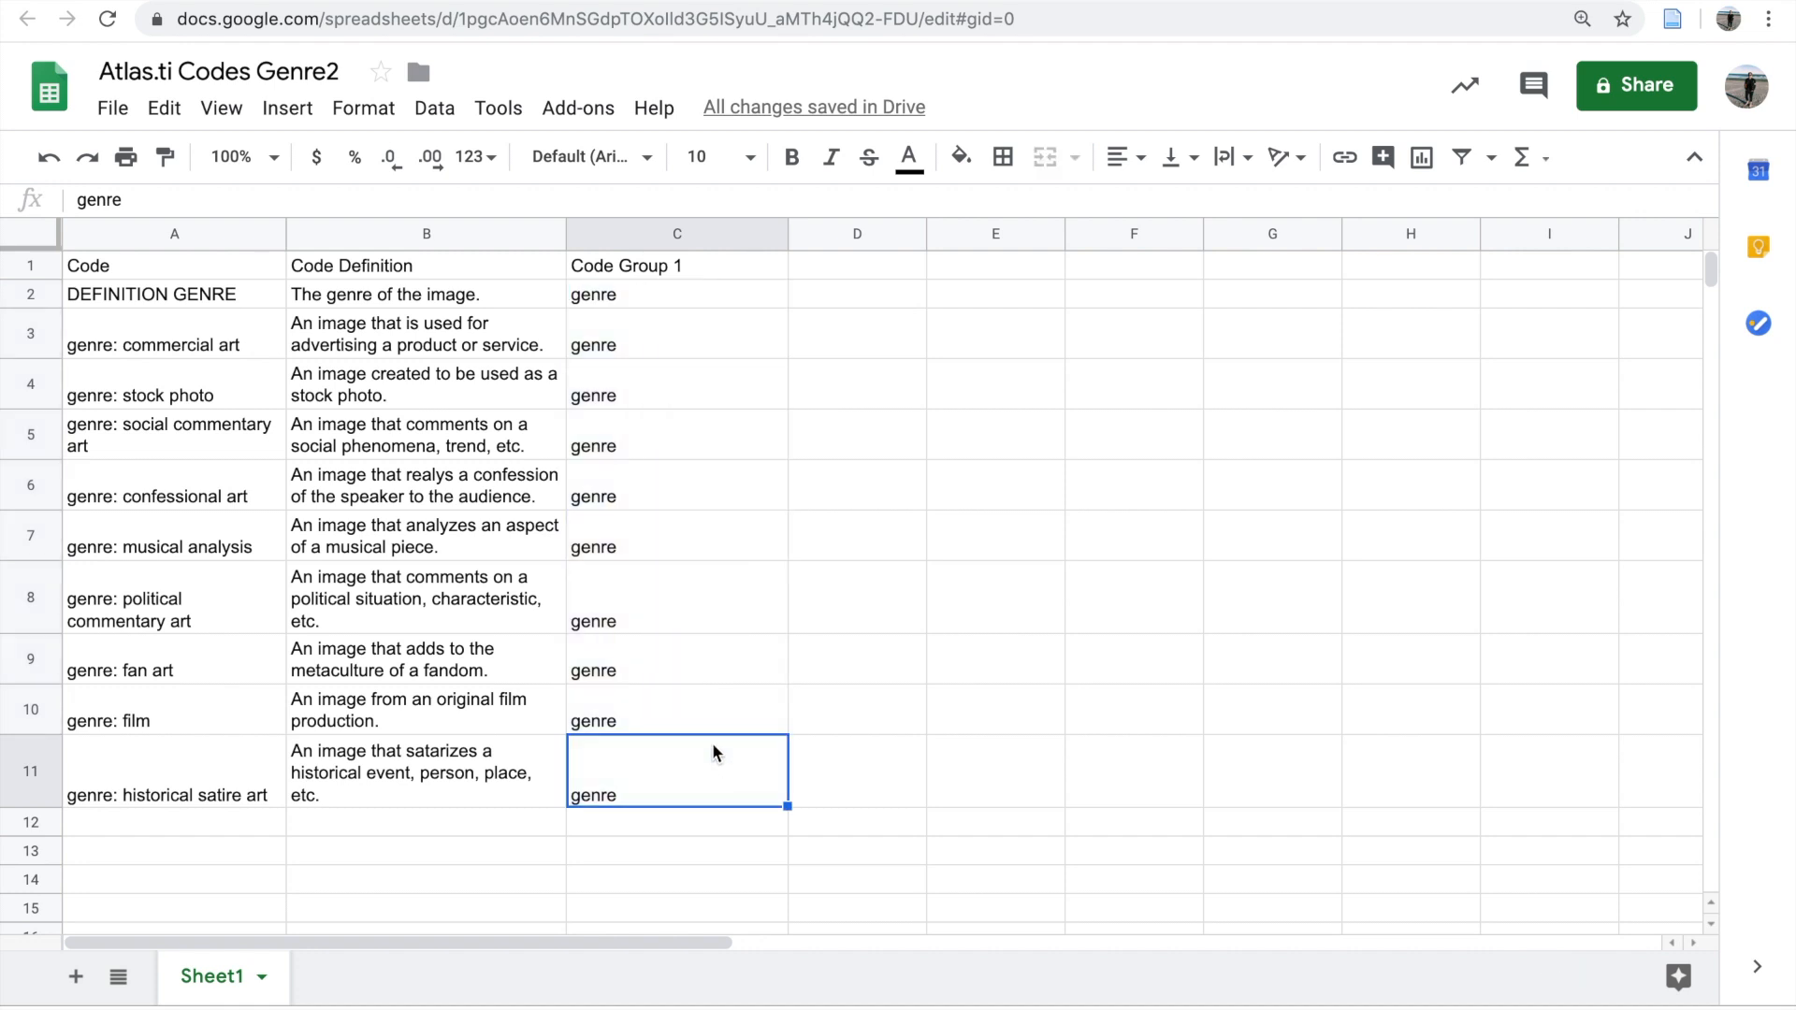
# Download the genre codes spreadsheet as a Microsoft Excel (.xlsx) file
pyautogui.click(114, 110)
pyautogui.moveTo(321, 423)
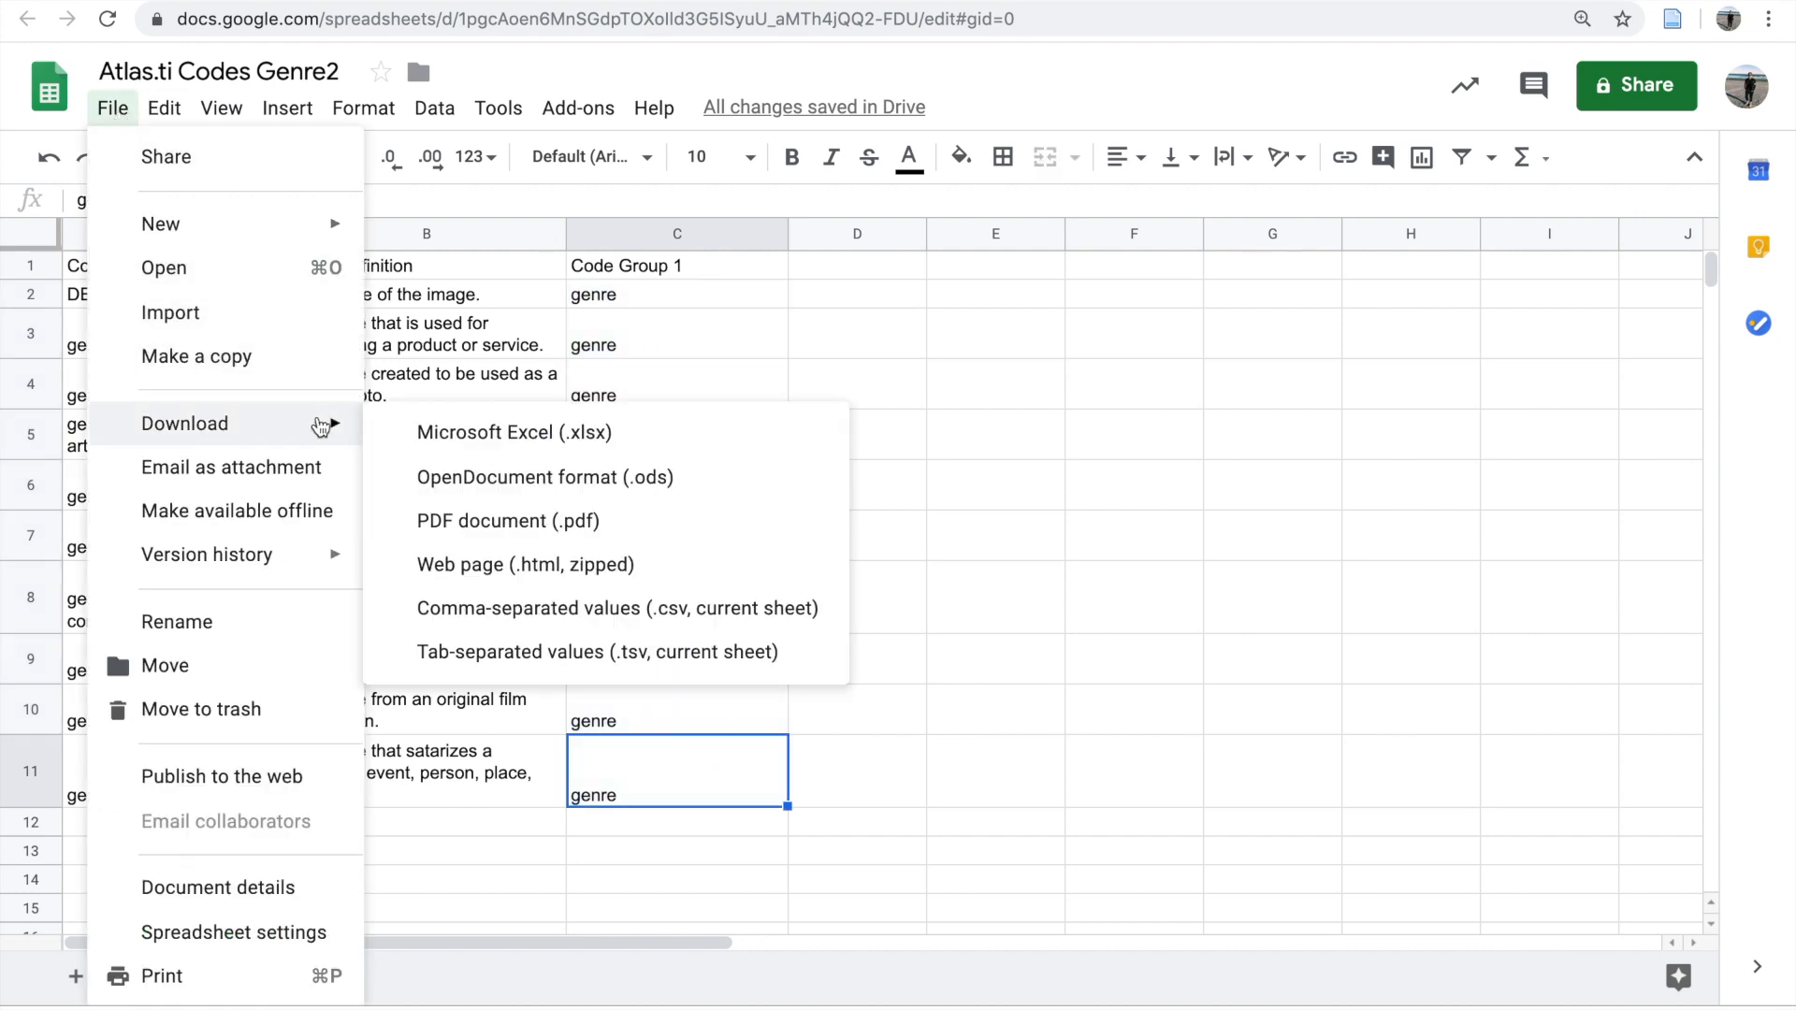
pyautogui.click(403, 440)
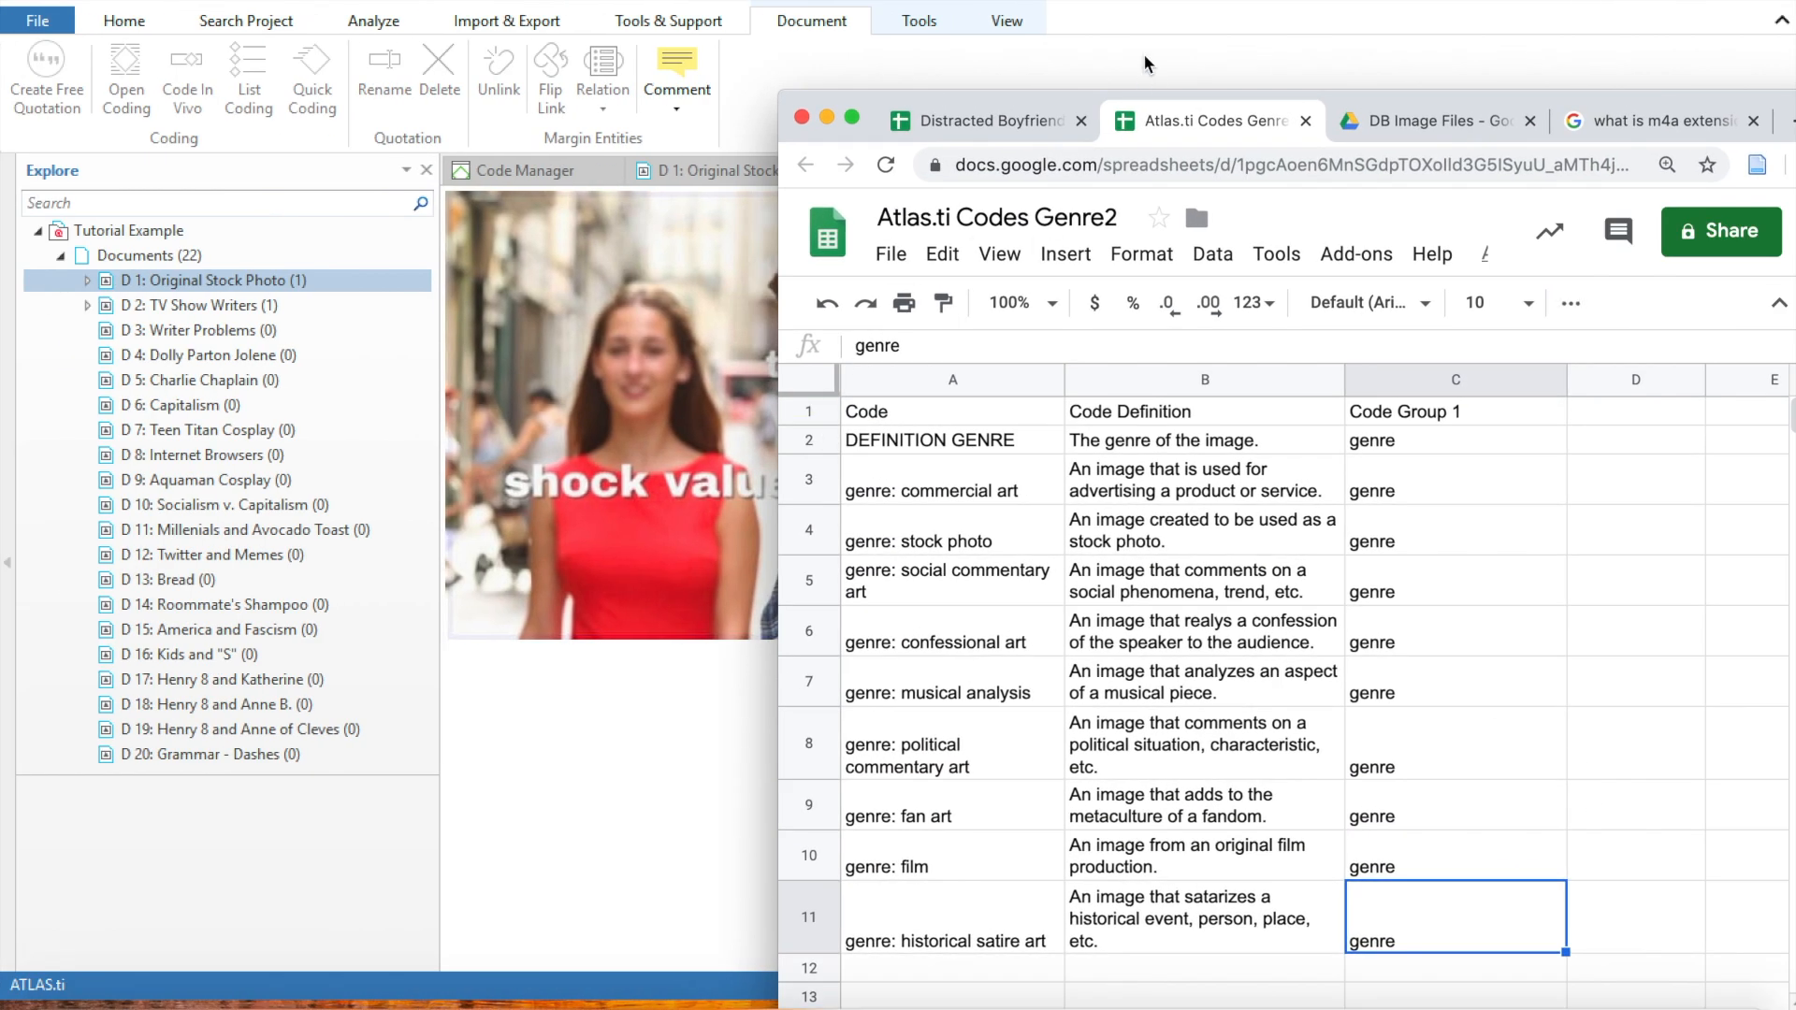
# Switch to ATLAS.ti and examine the codes applied to D 1: Original Stock Photo and D 2: TV Show Writers
pyautogui.click(1150, 2)
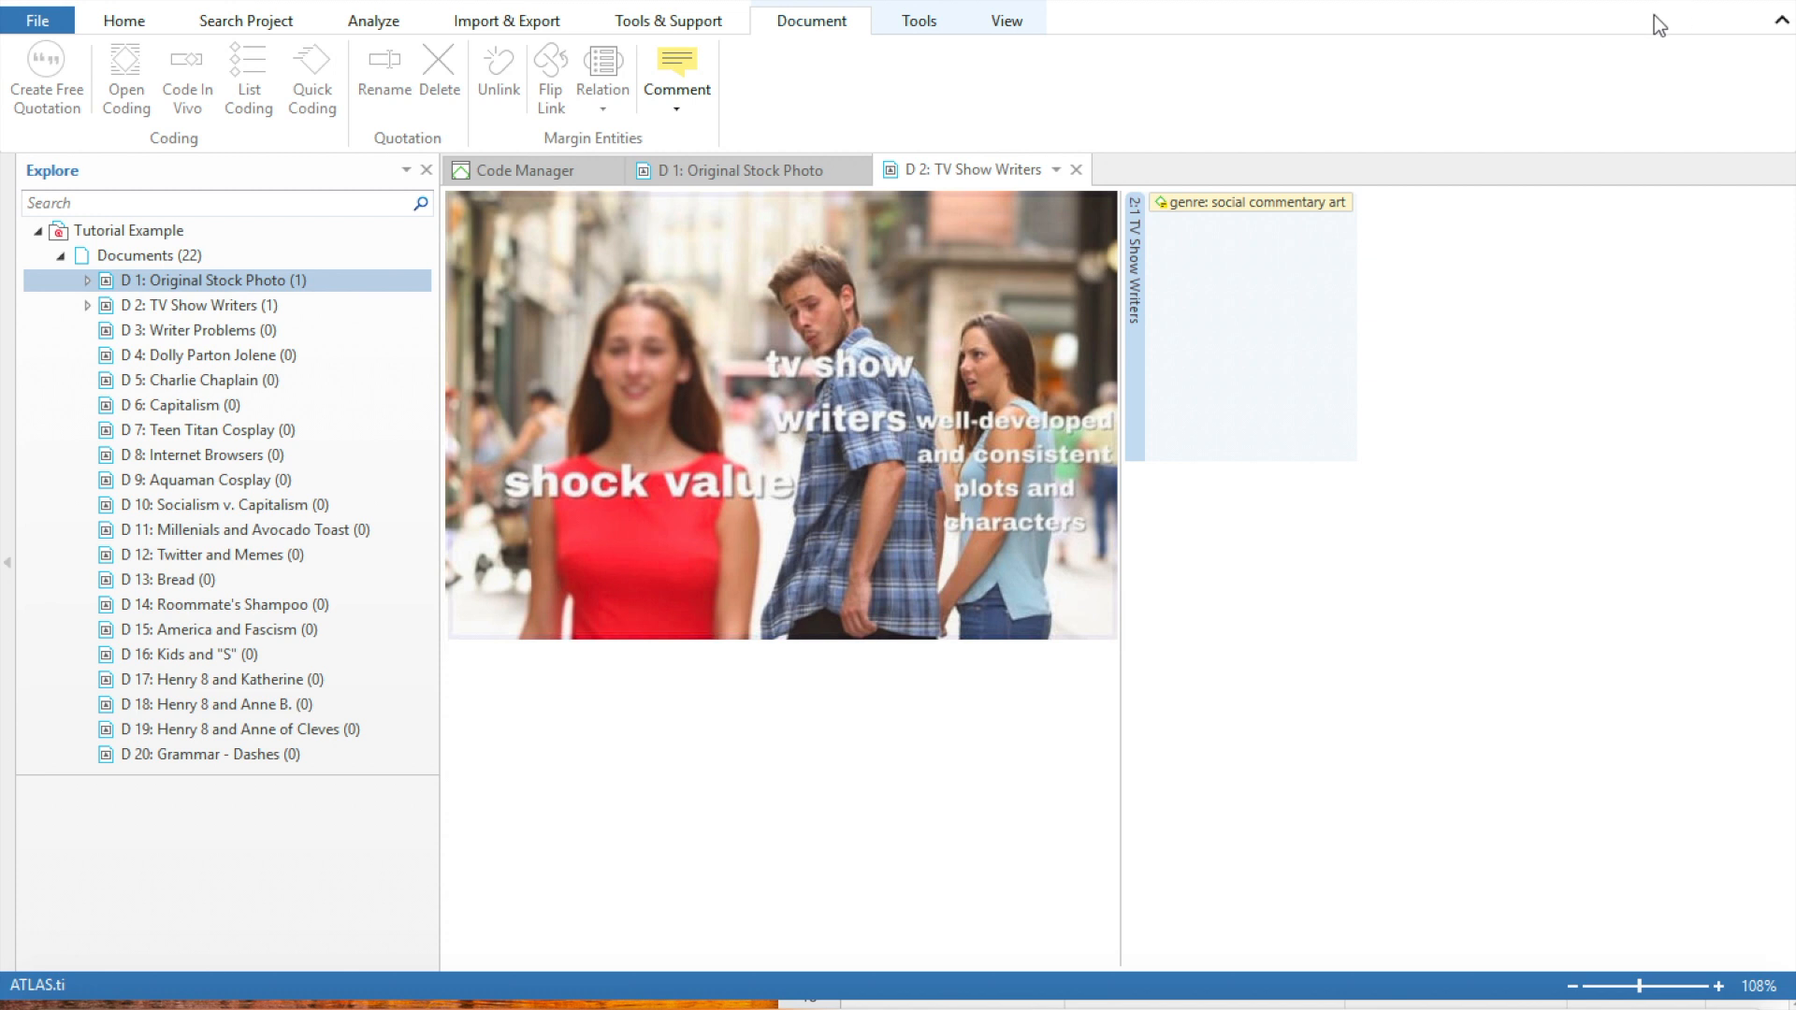
pyautogui.scroll(-1, 131, 253)
pyautogui.click(134, 261)
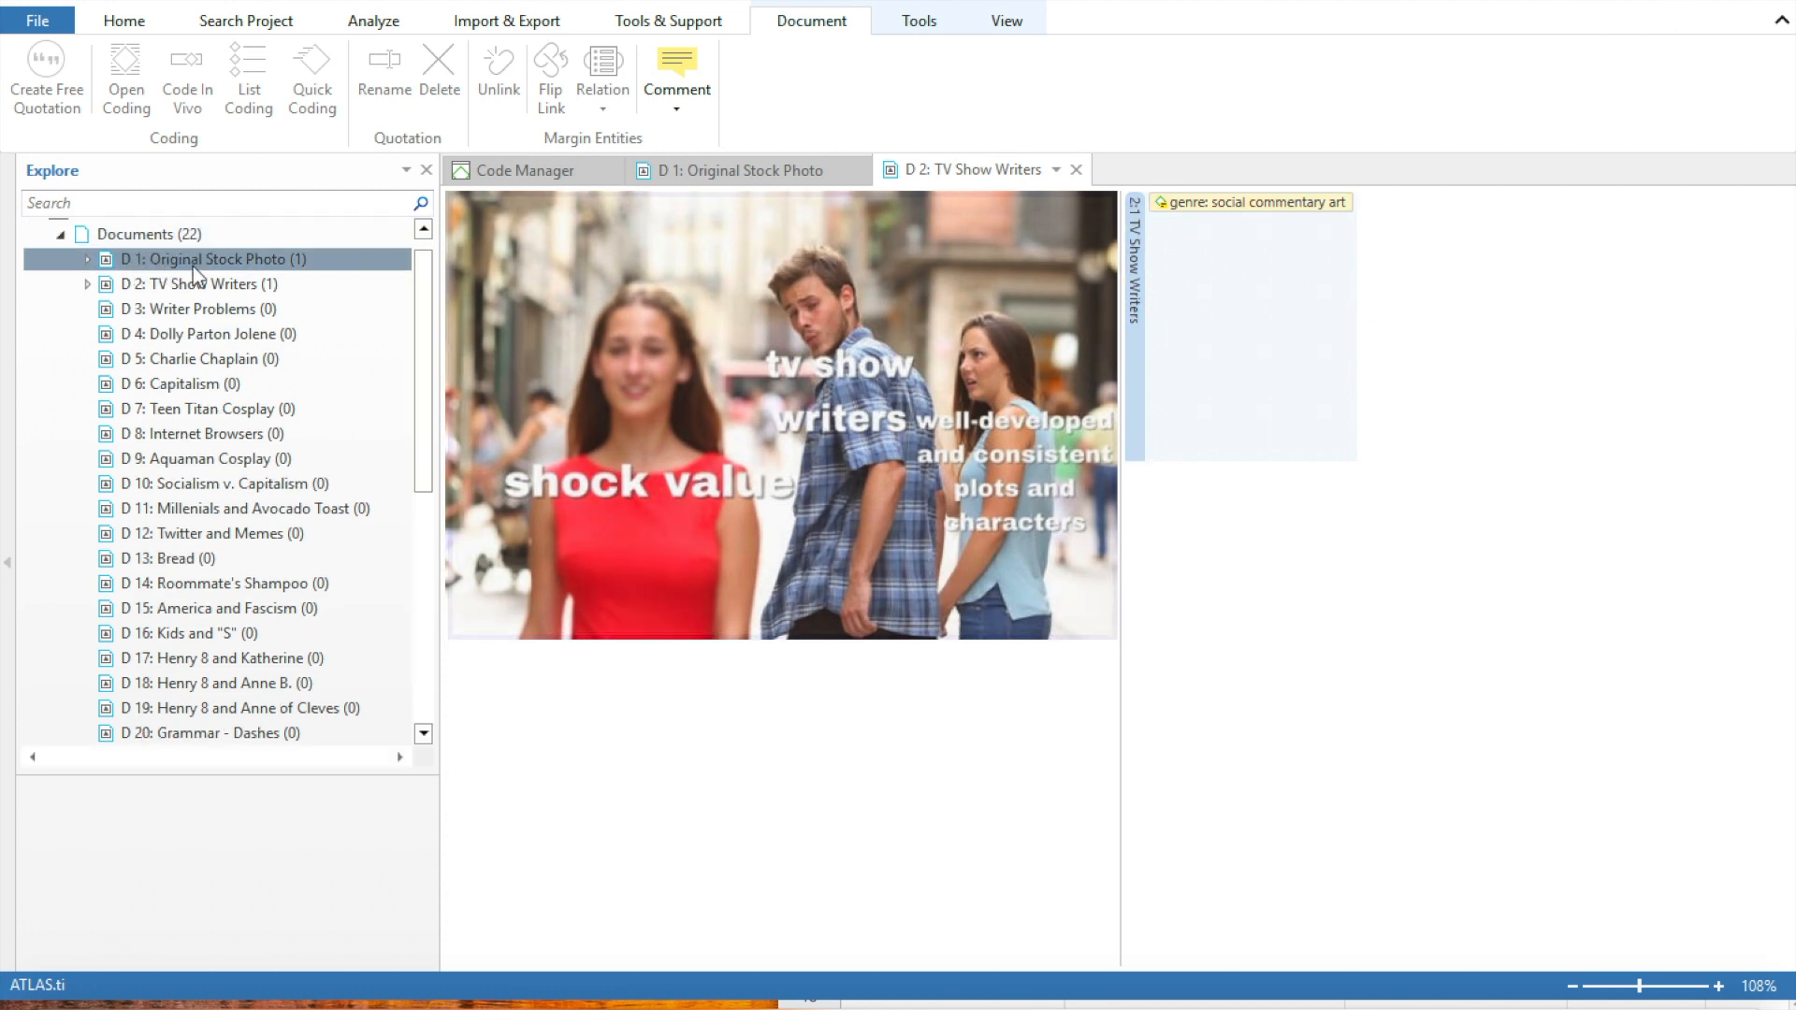
pyautogui.click(266, 285)
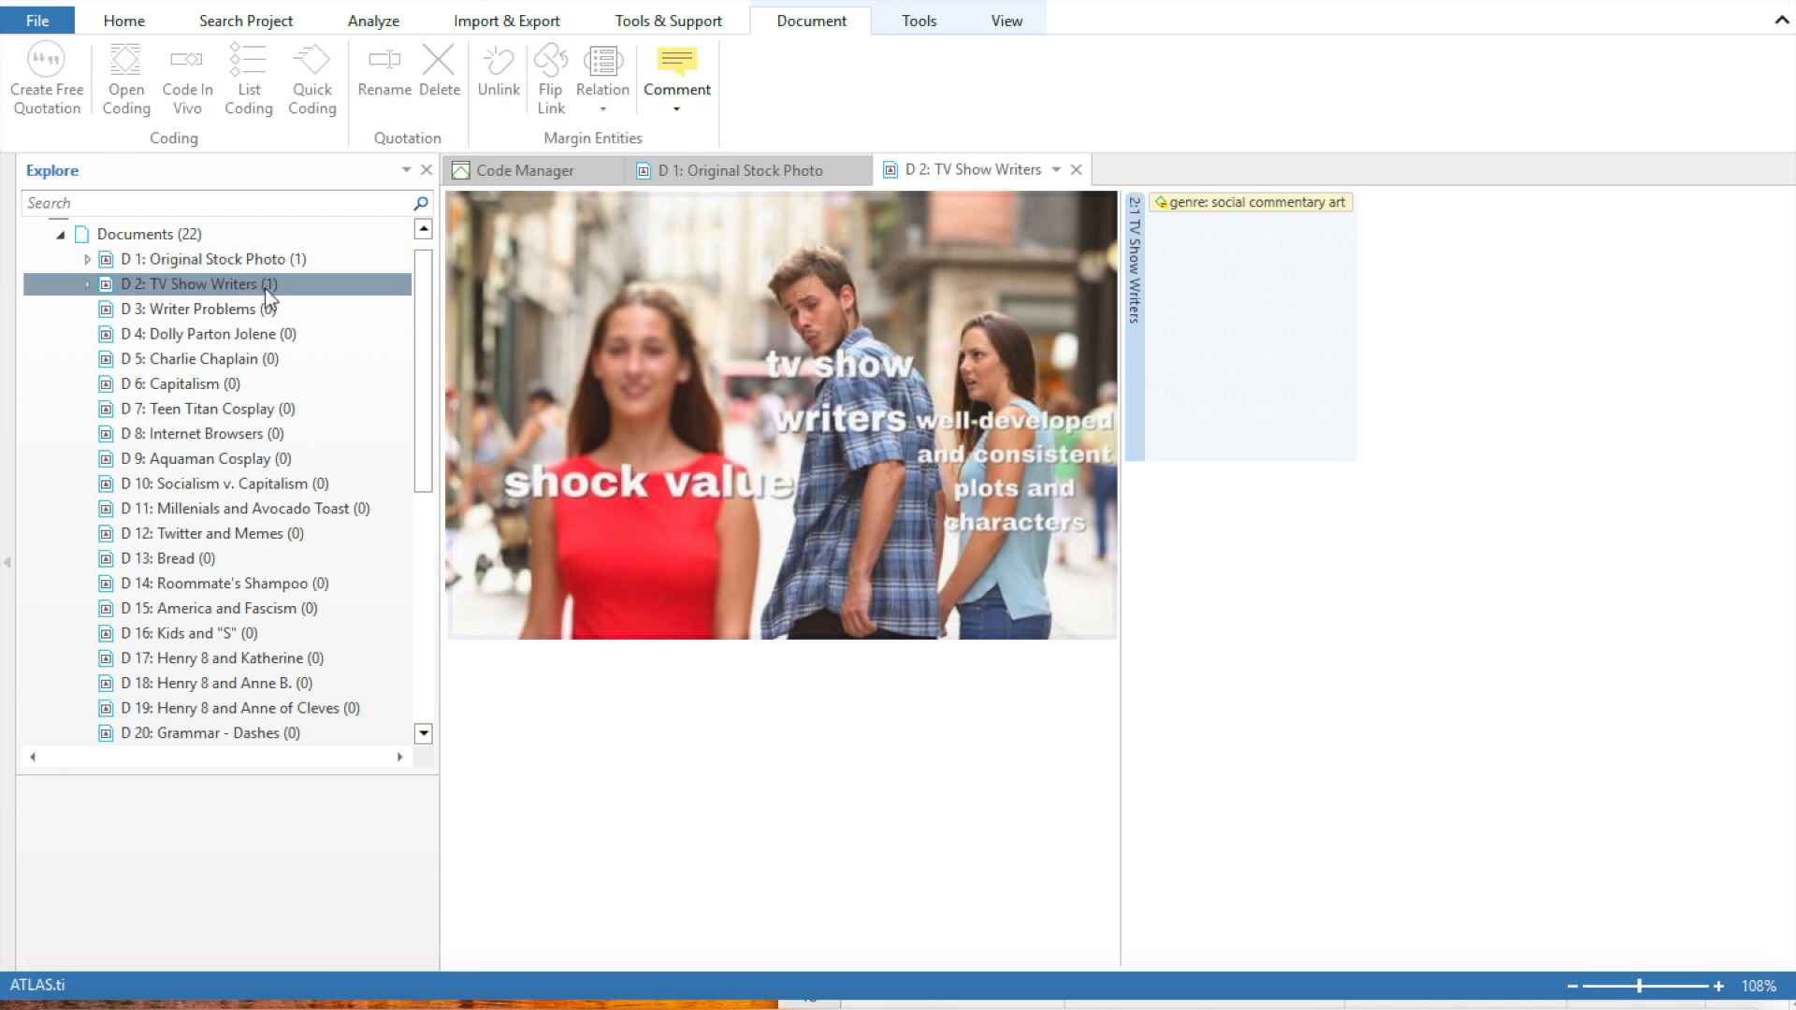
pyautogui.click(286, 263)
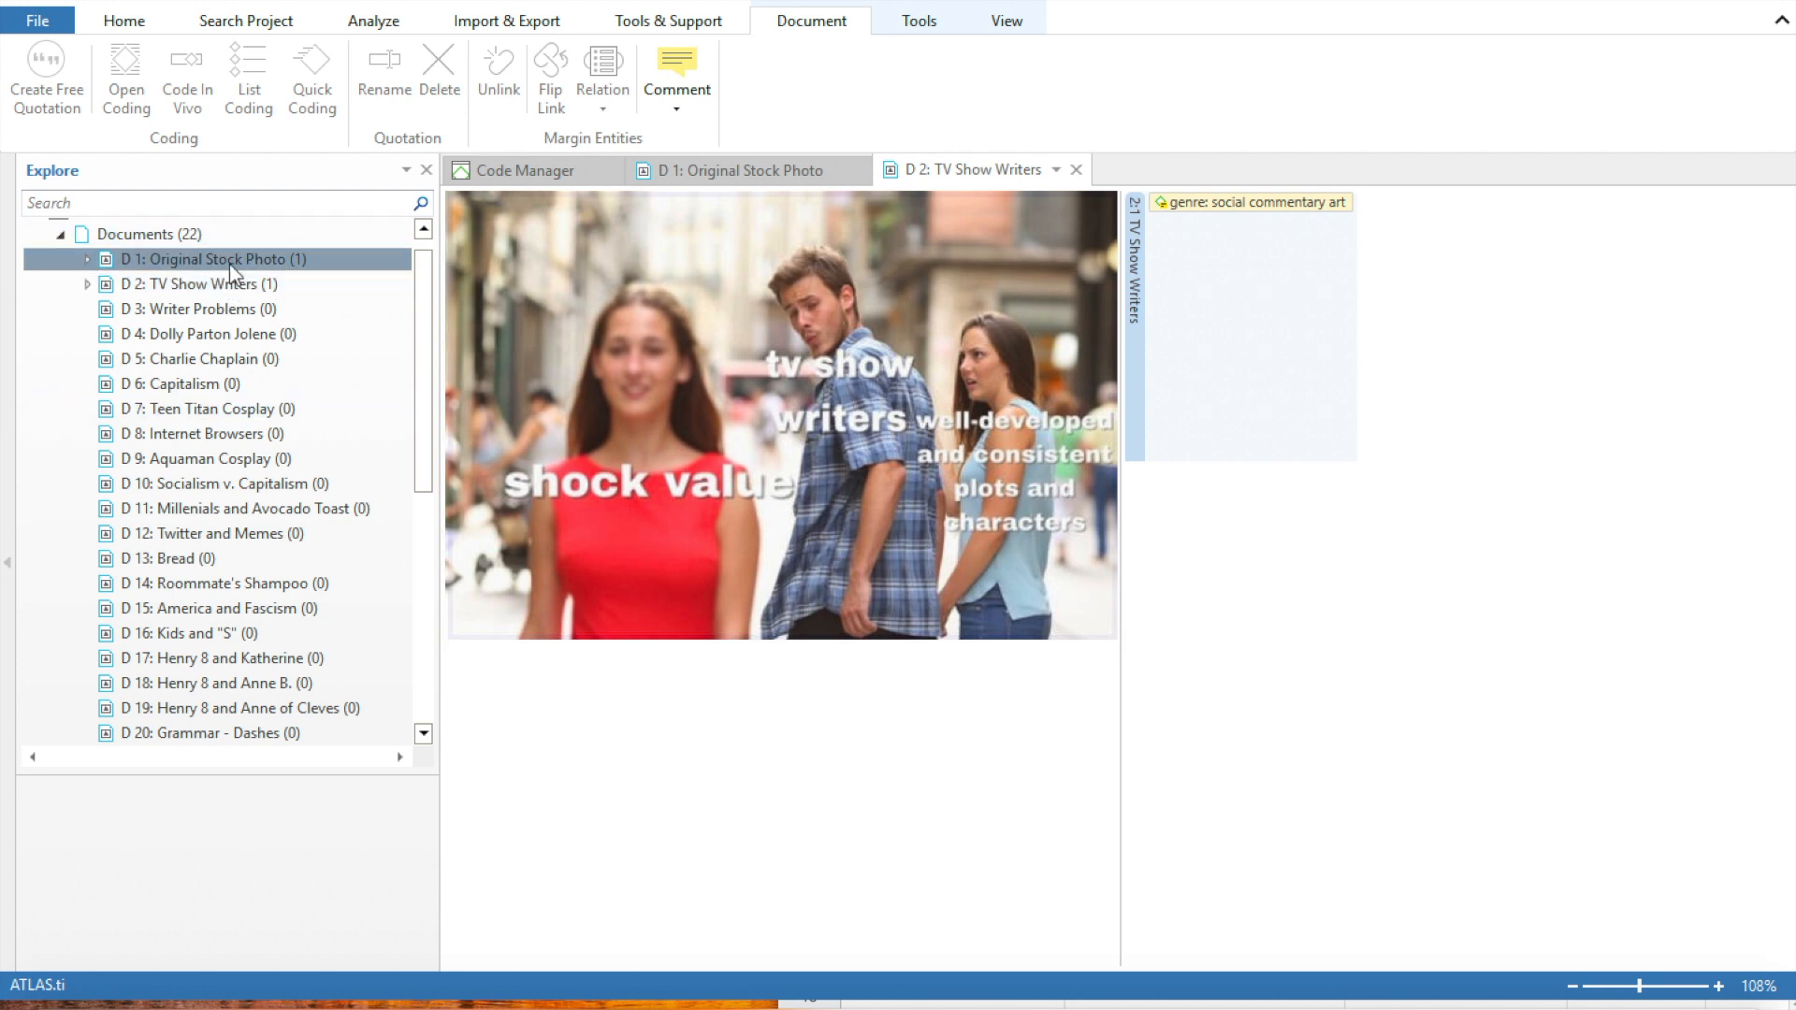
pyautogui.click(767, 173)
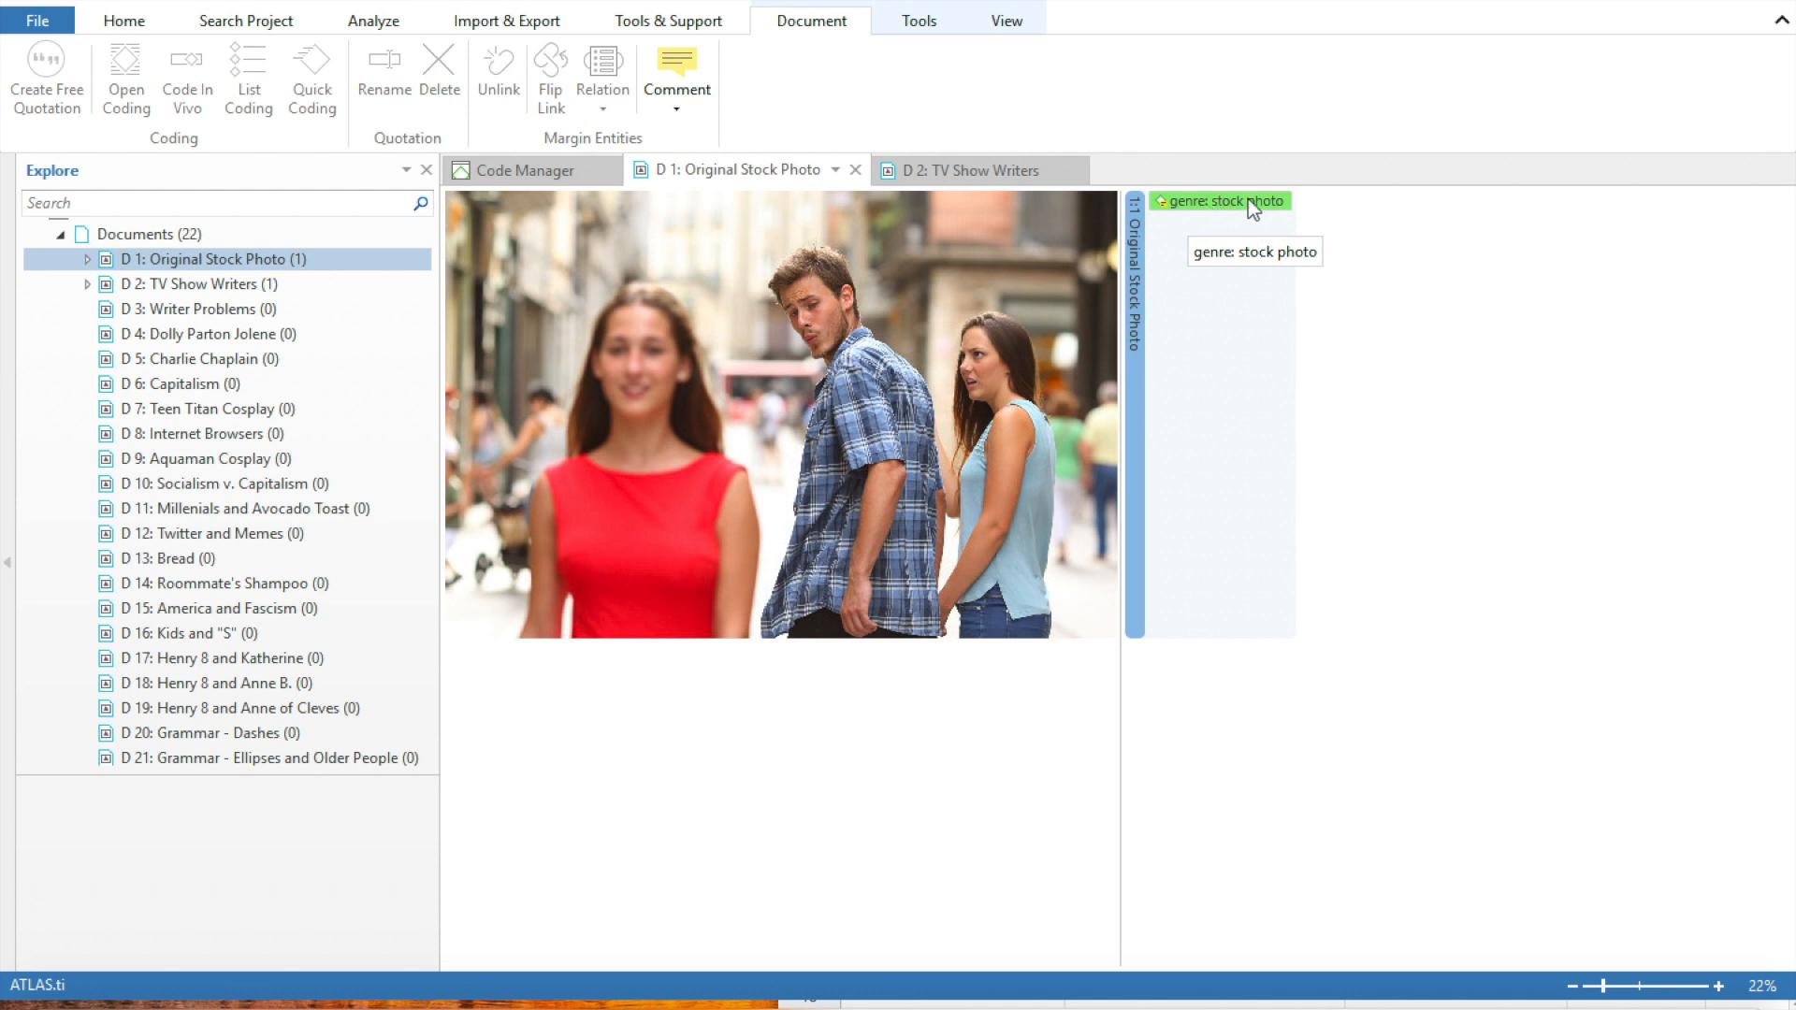
pyautogui.click(988, 173)
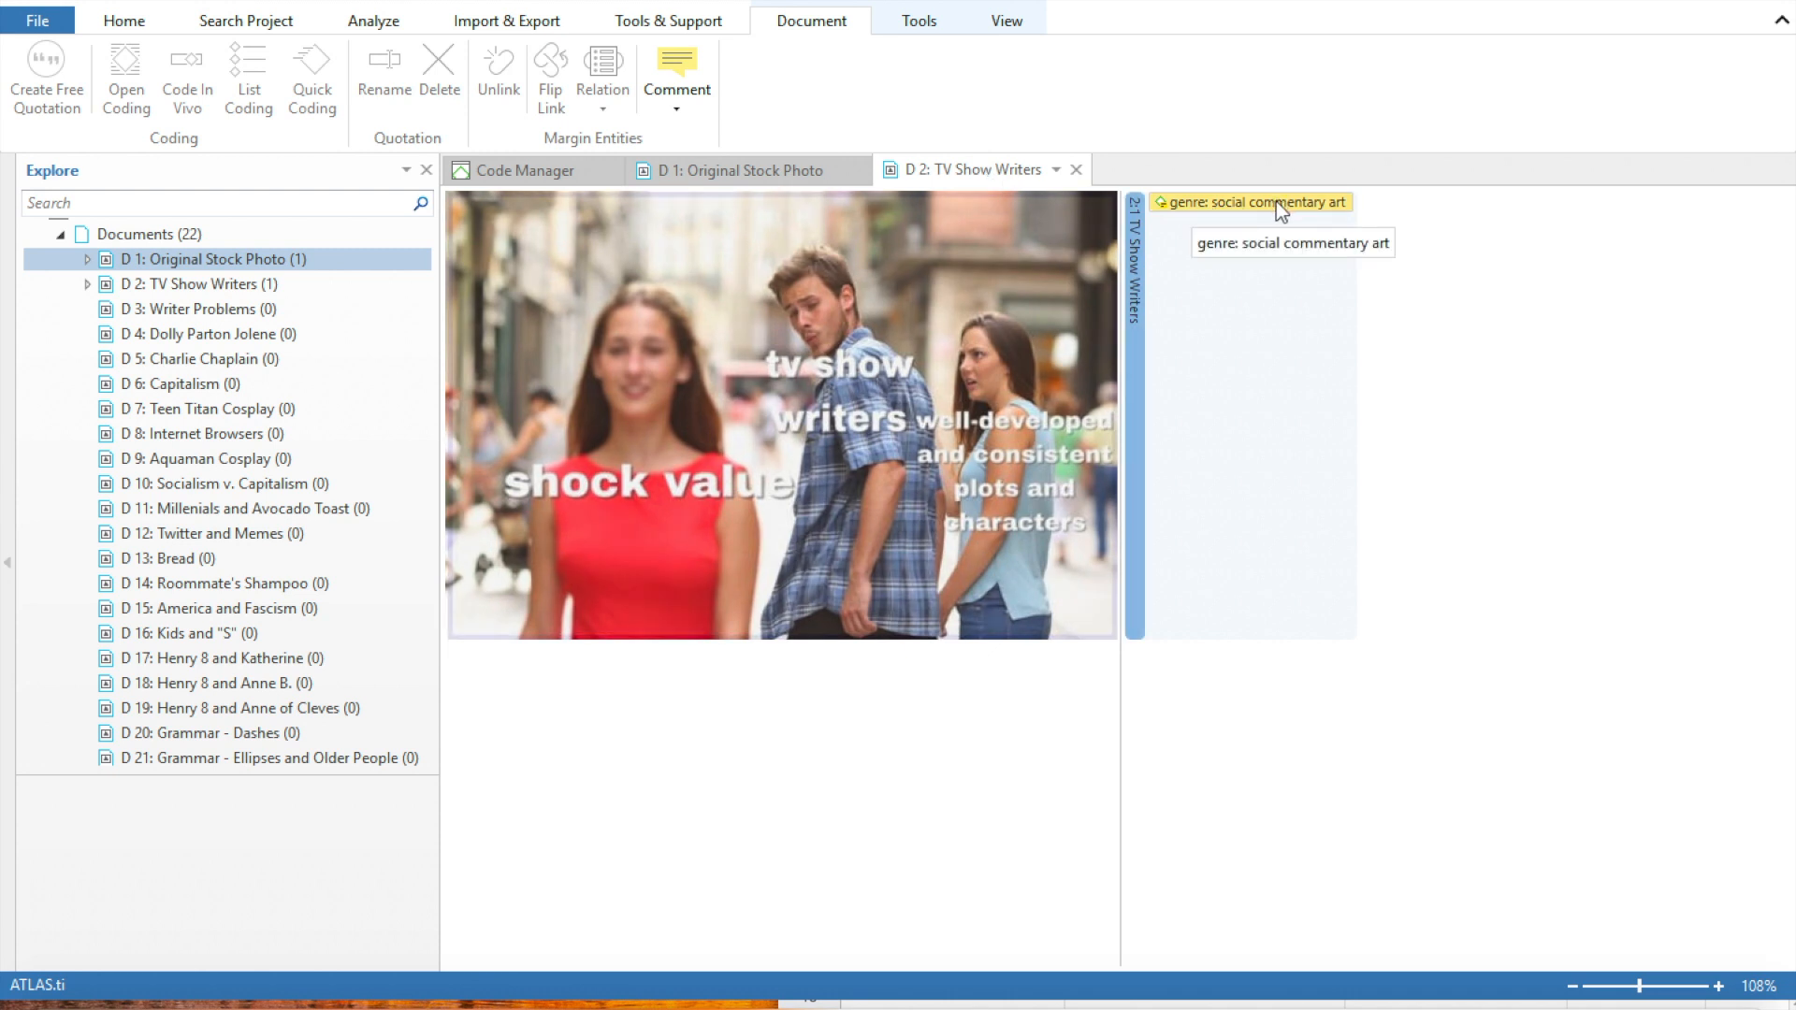
# Open document D 3: Writer Problems and bring the project's Codes list into view
pyautogui.click(155, 312)
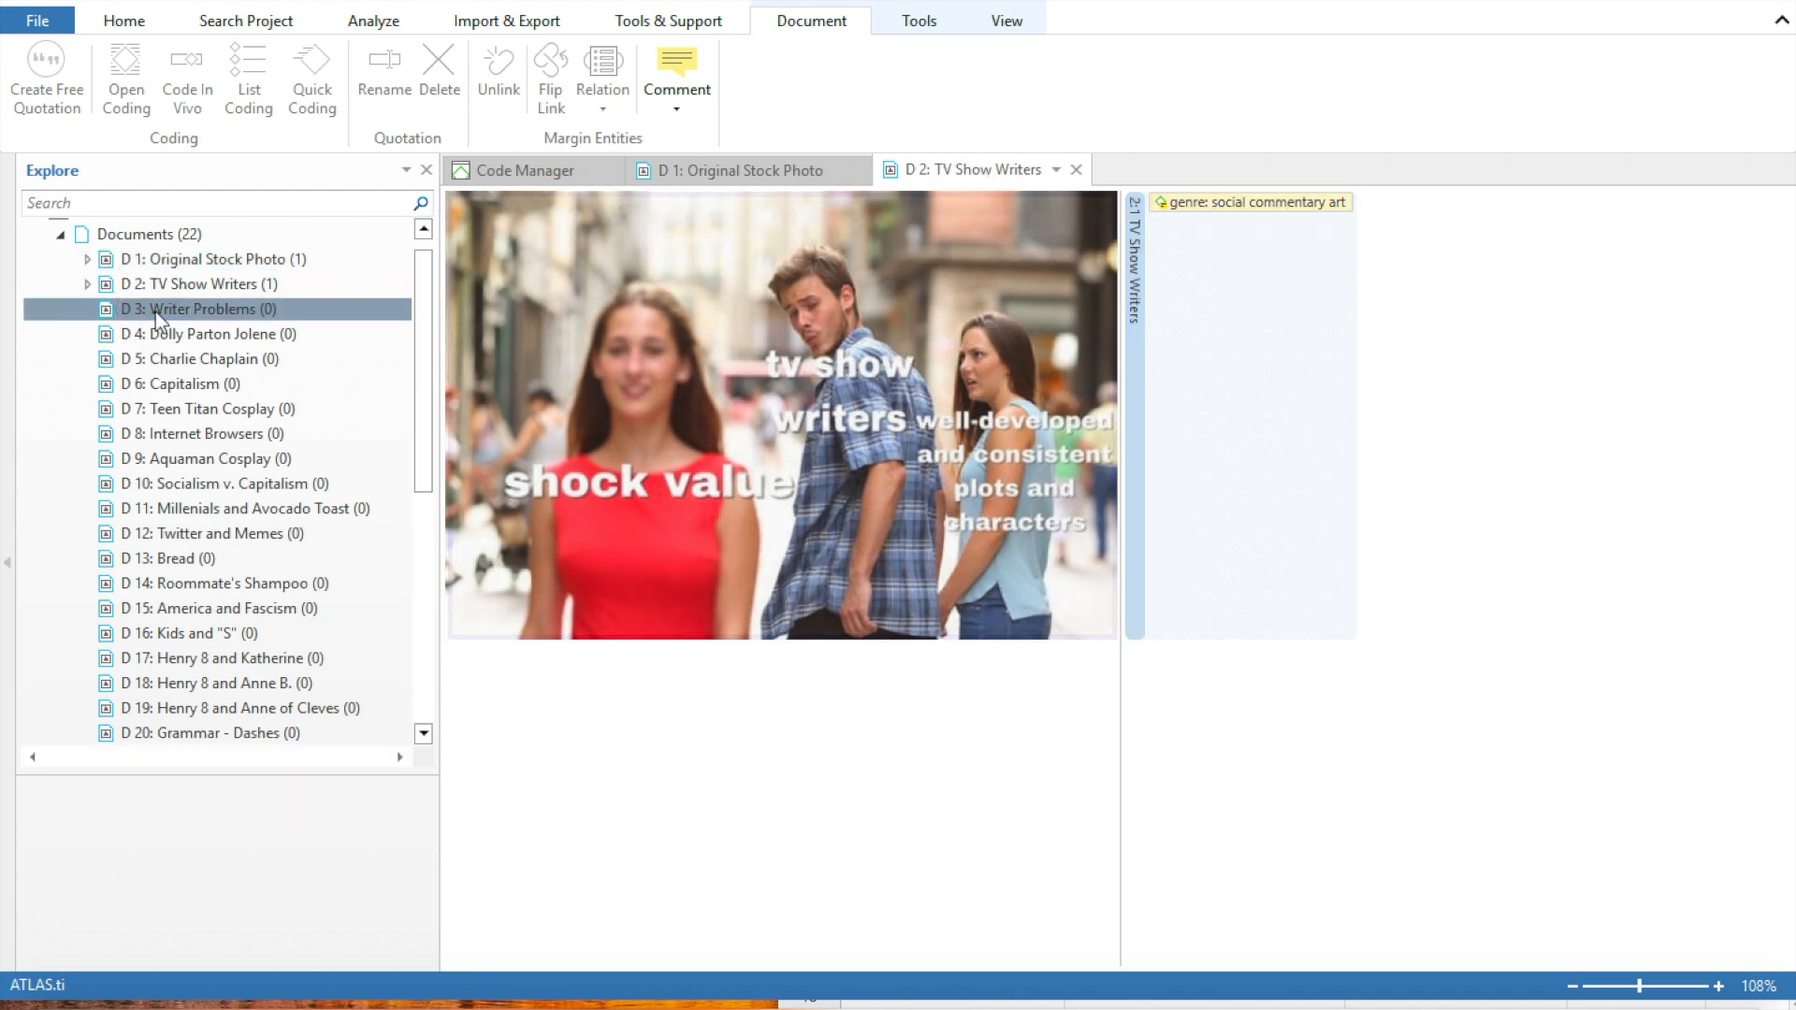
pyautogui.doubleClick(155, 311)
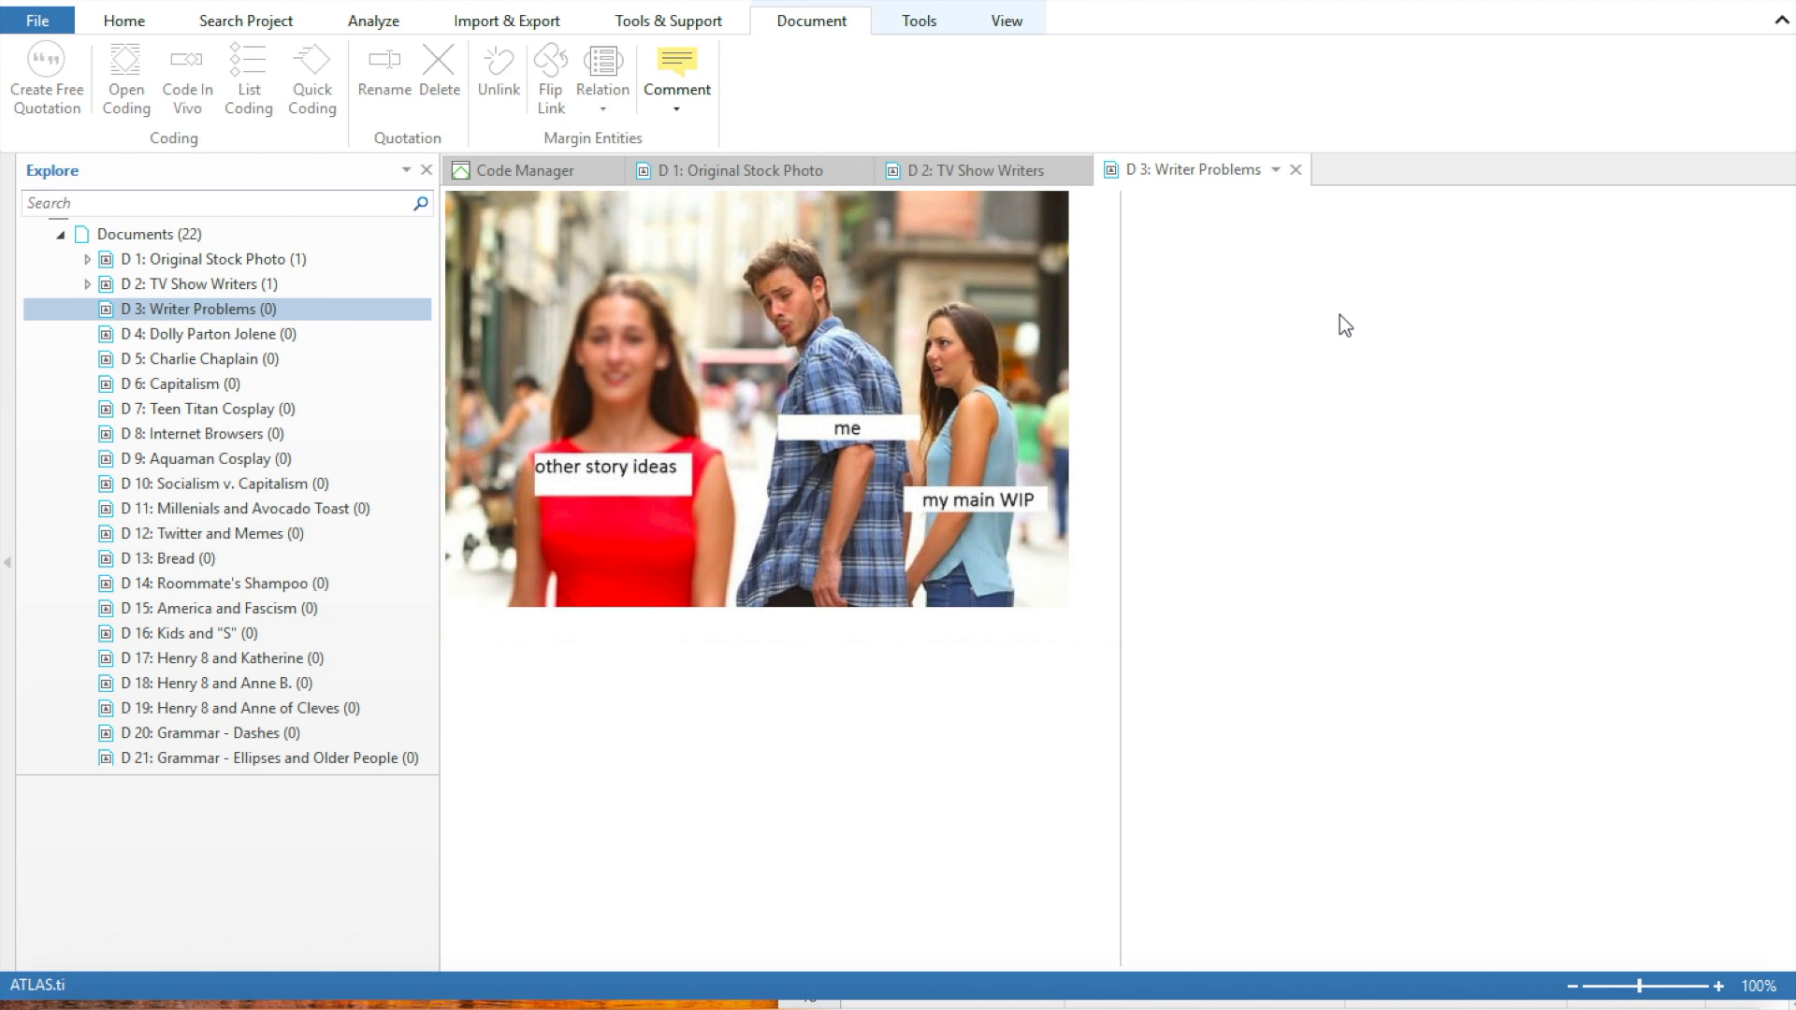
pyautogui.moveTo(421, 412); pyautogui.dragTo(423, 666)
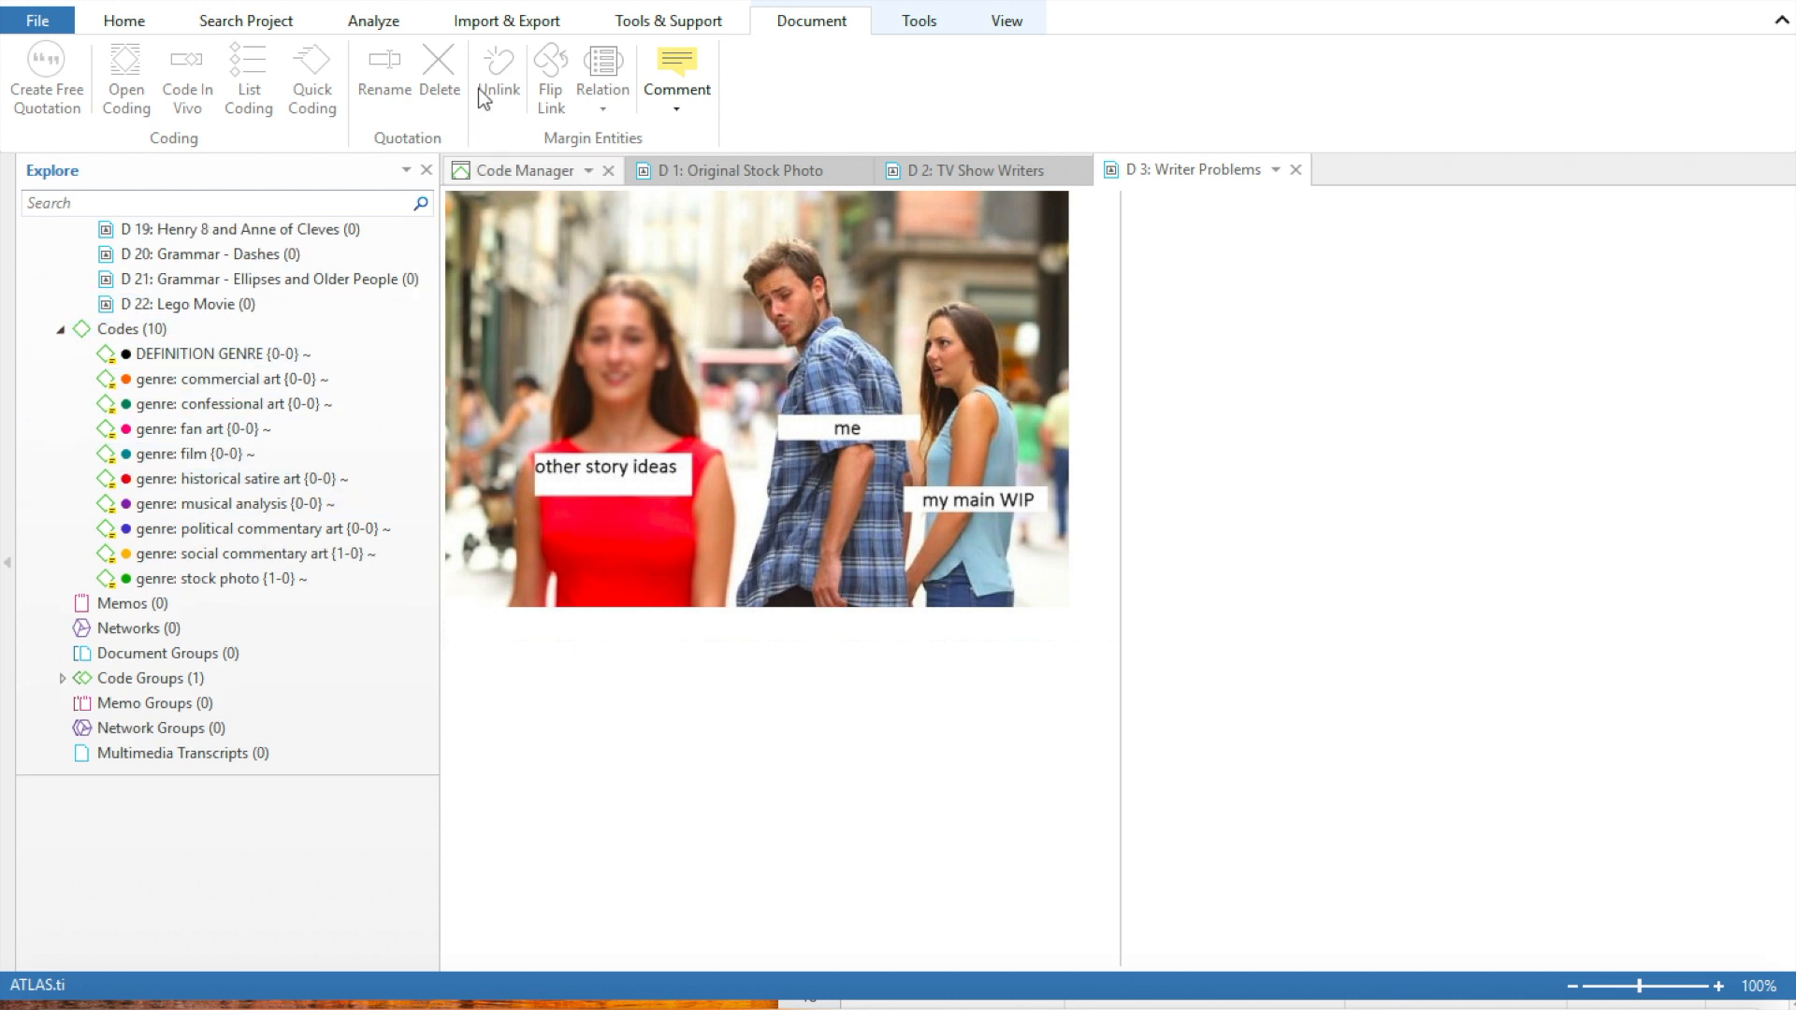
pyautogui.click(520, 28)
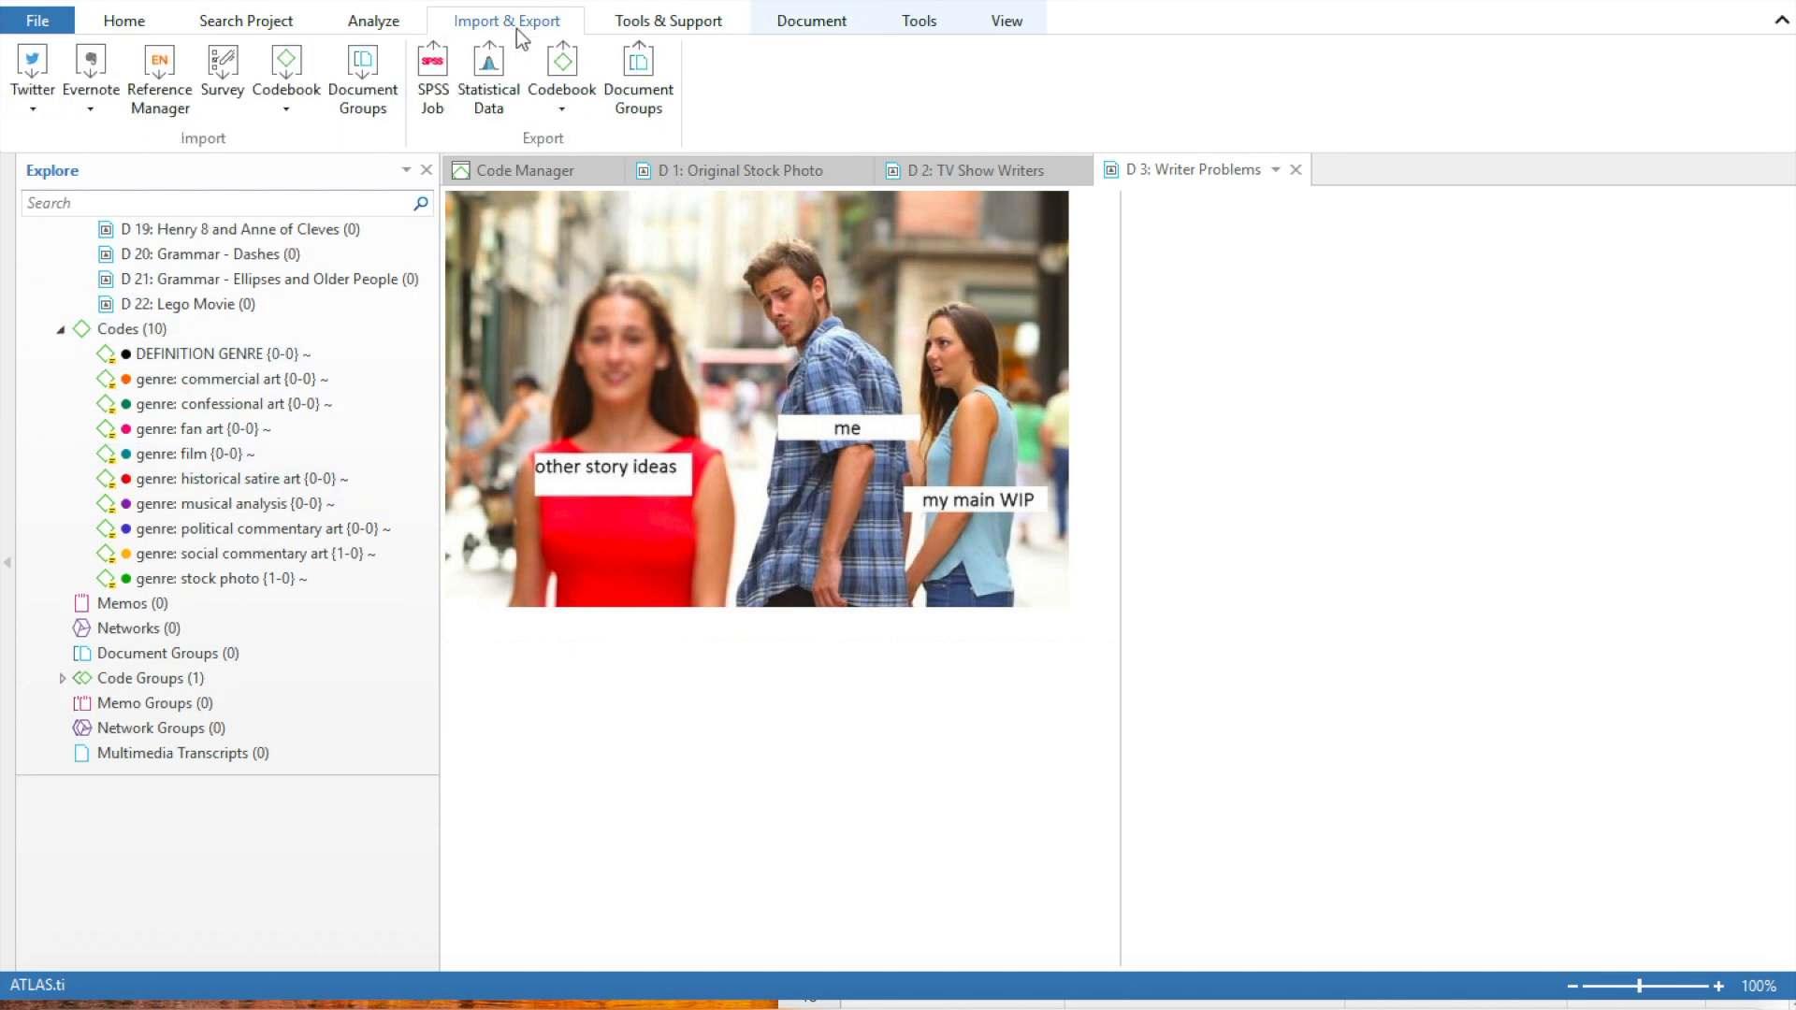
pyautogui.click(292, 109)
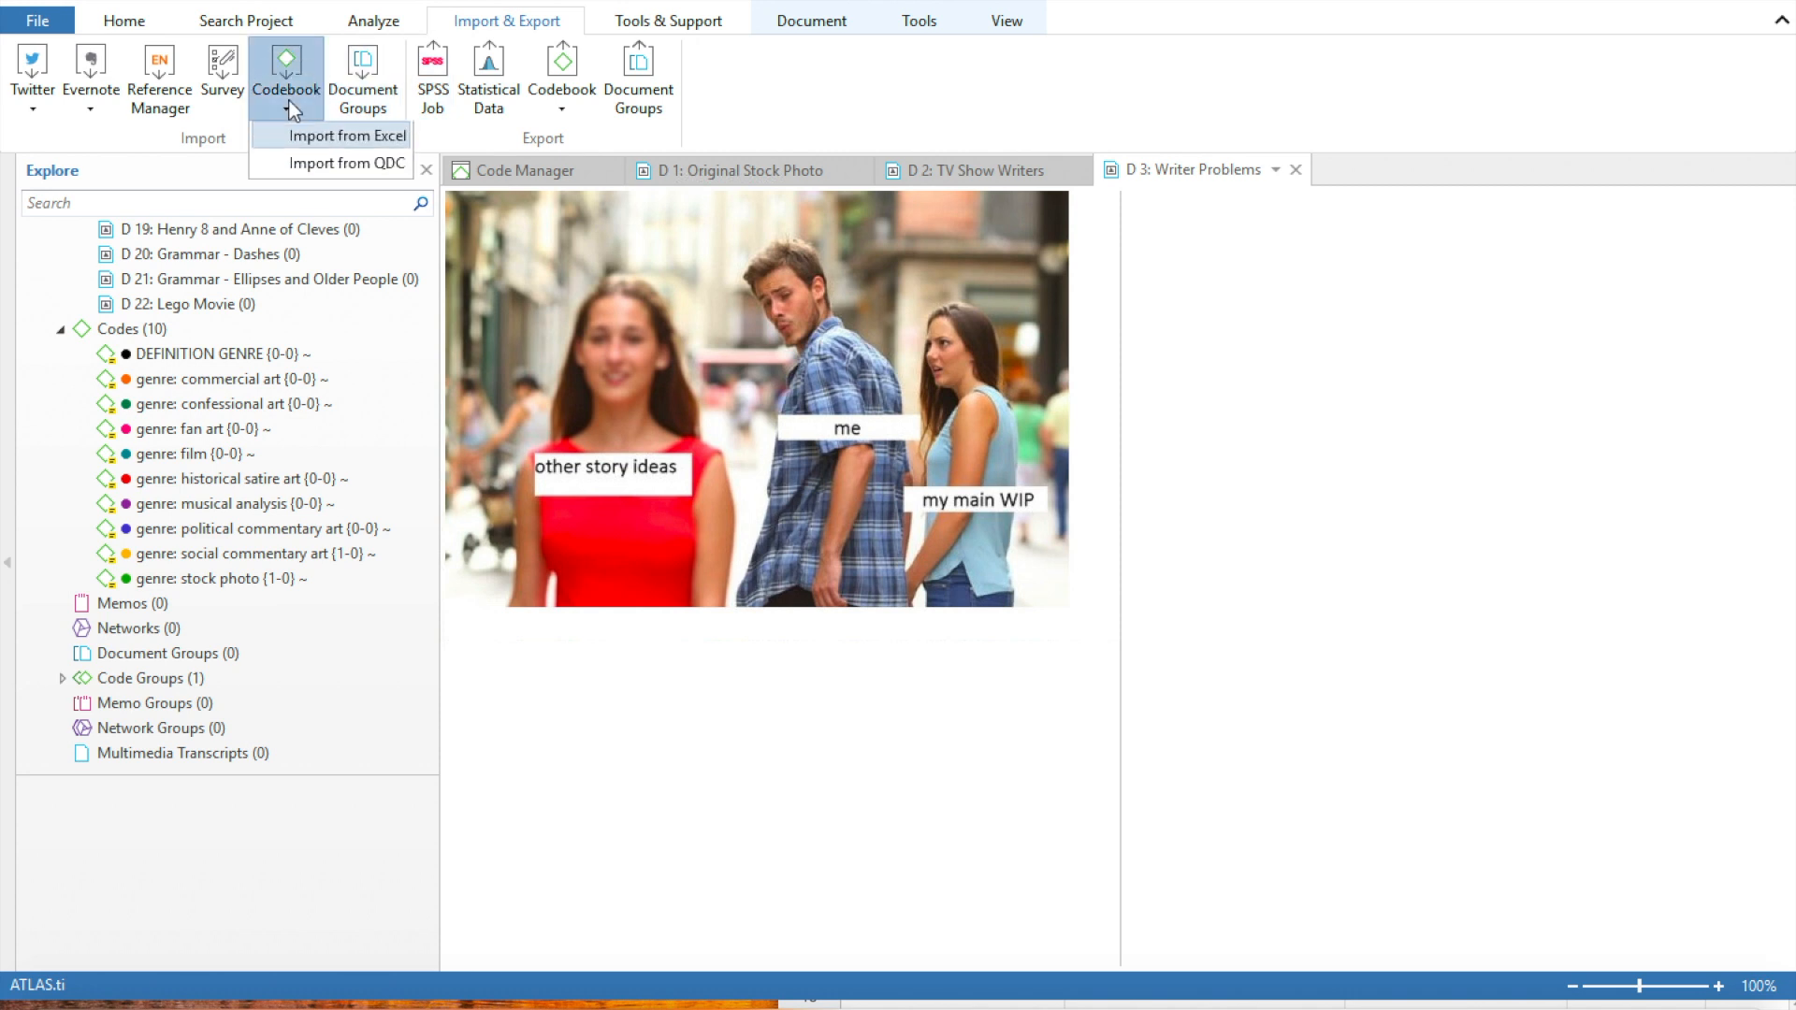
pyautogui.click(312, 141)
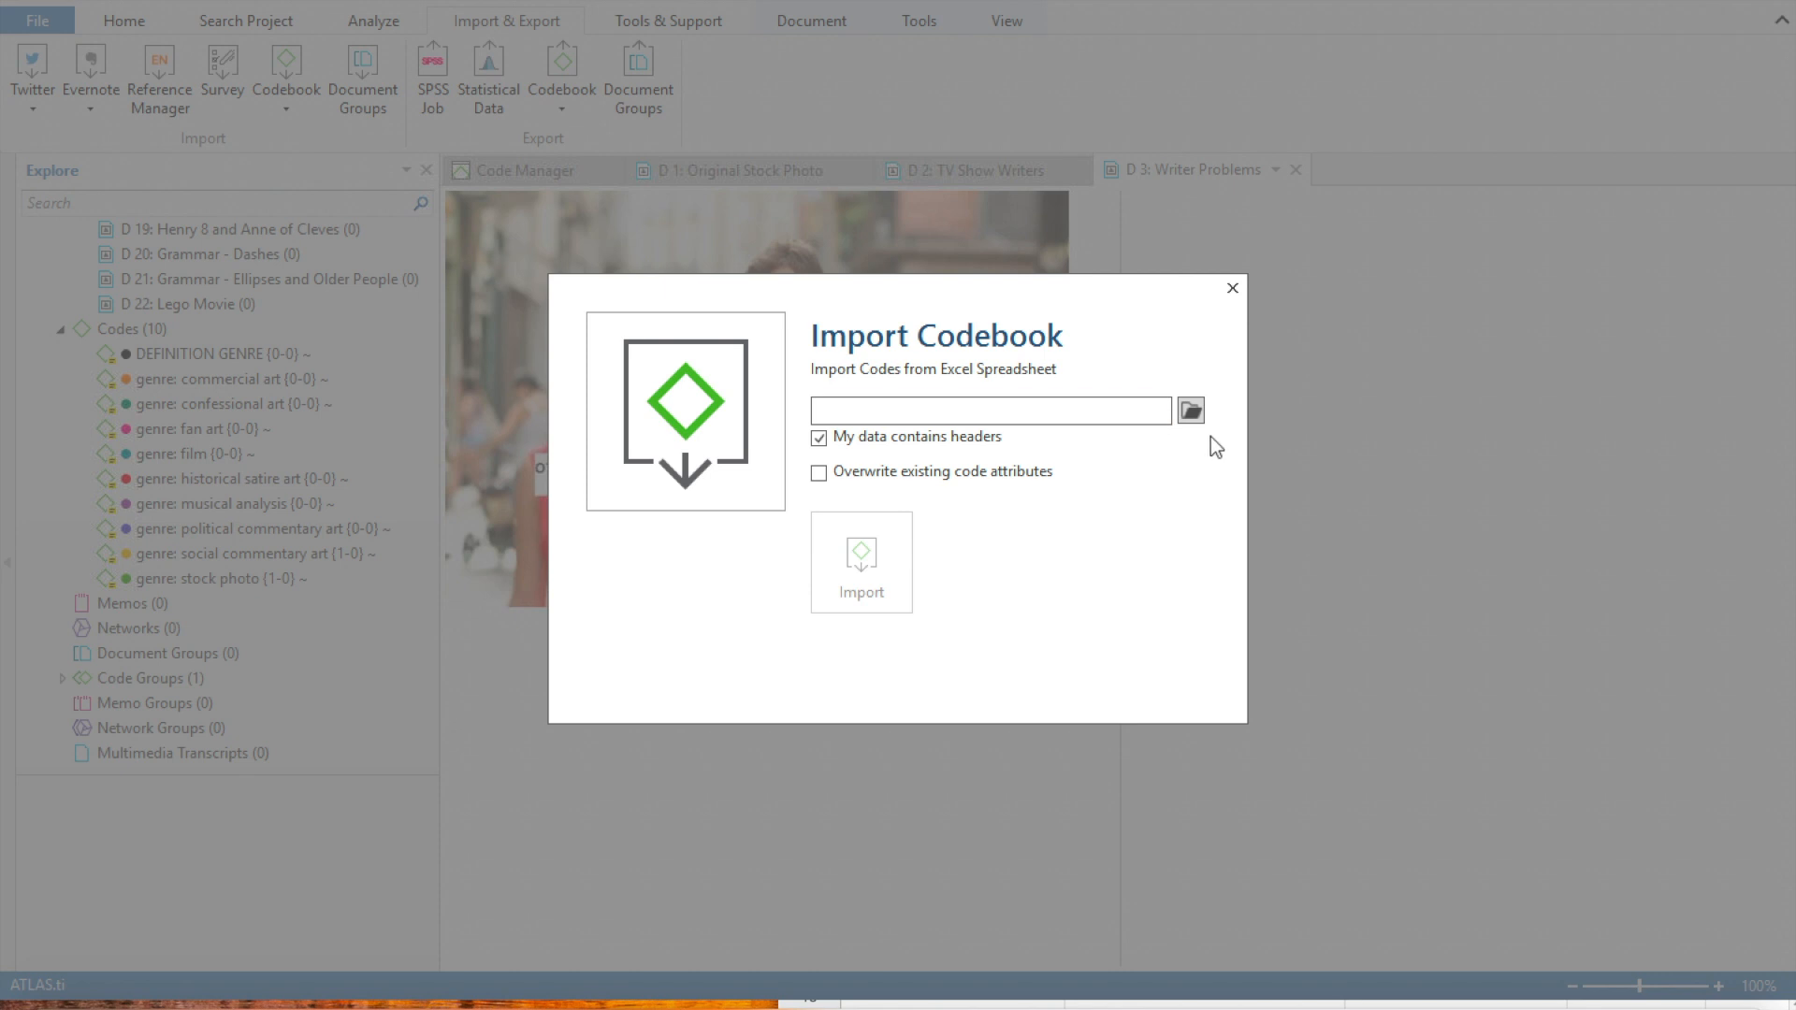
pyautogui.click(1191, 412)
pyautogui.click(533, 277)
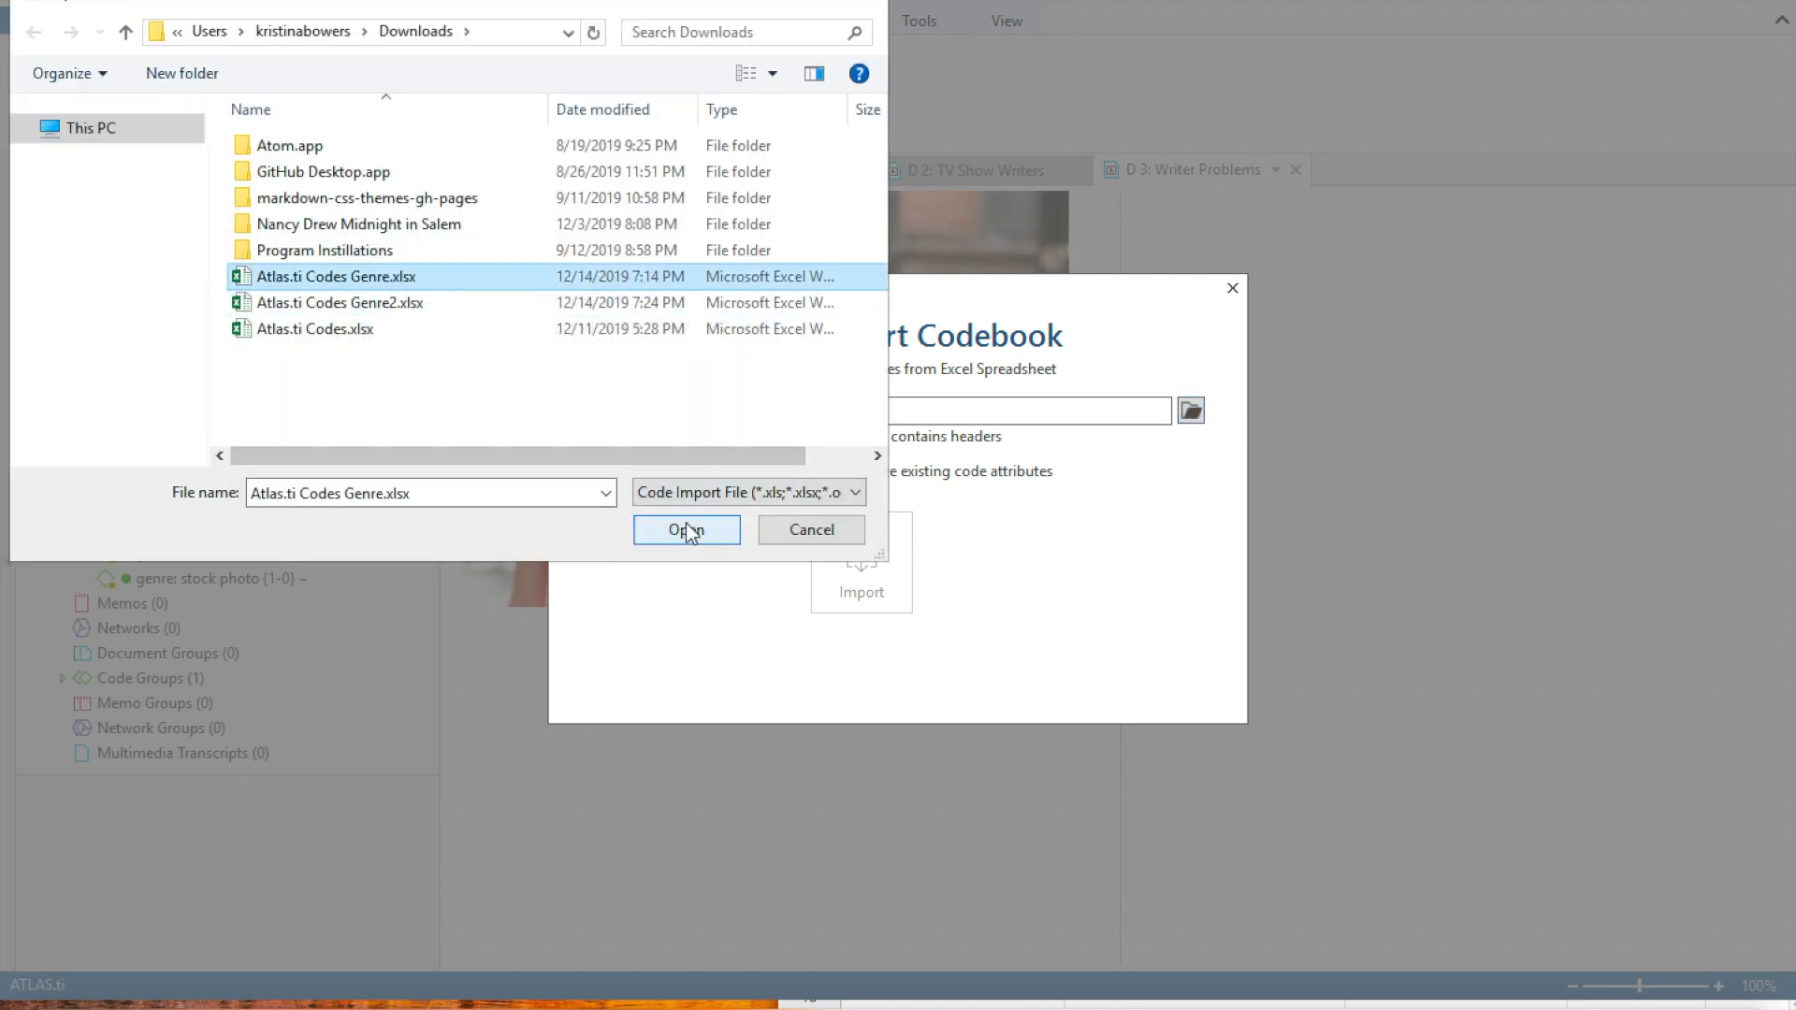
pyautogui.click(870, 5)
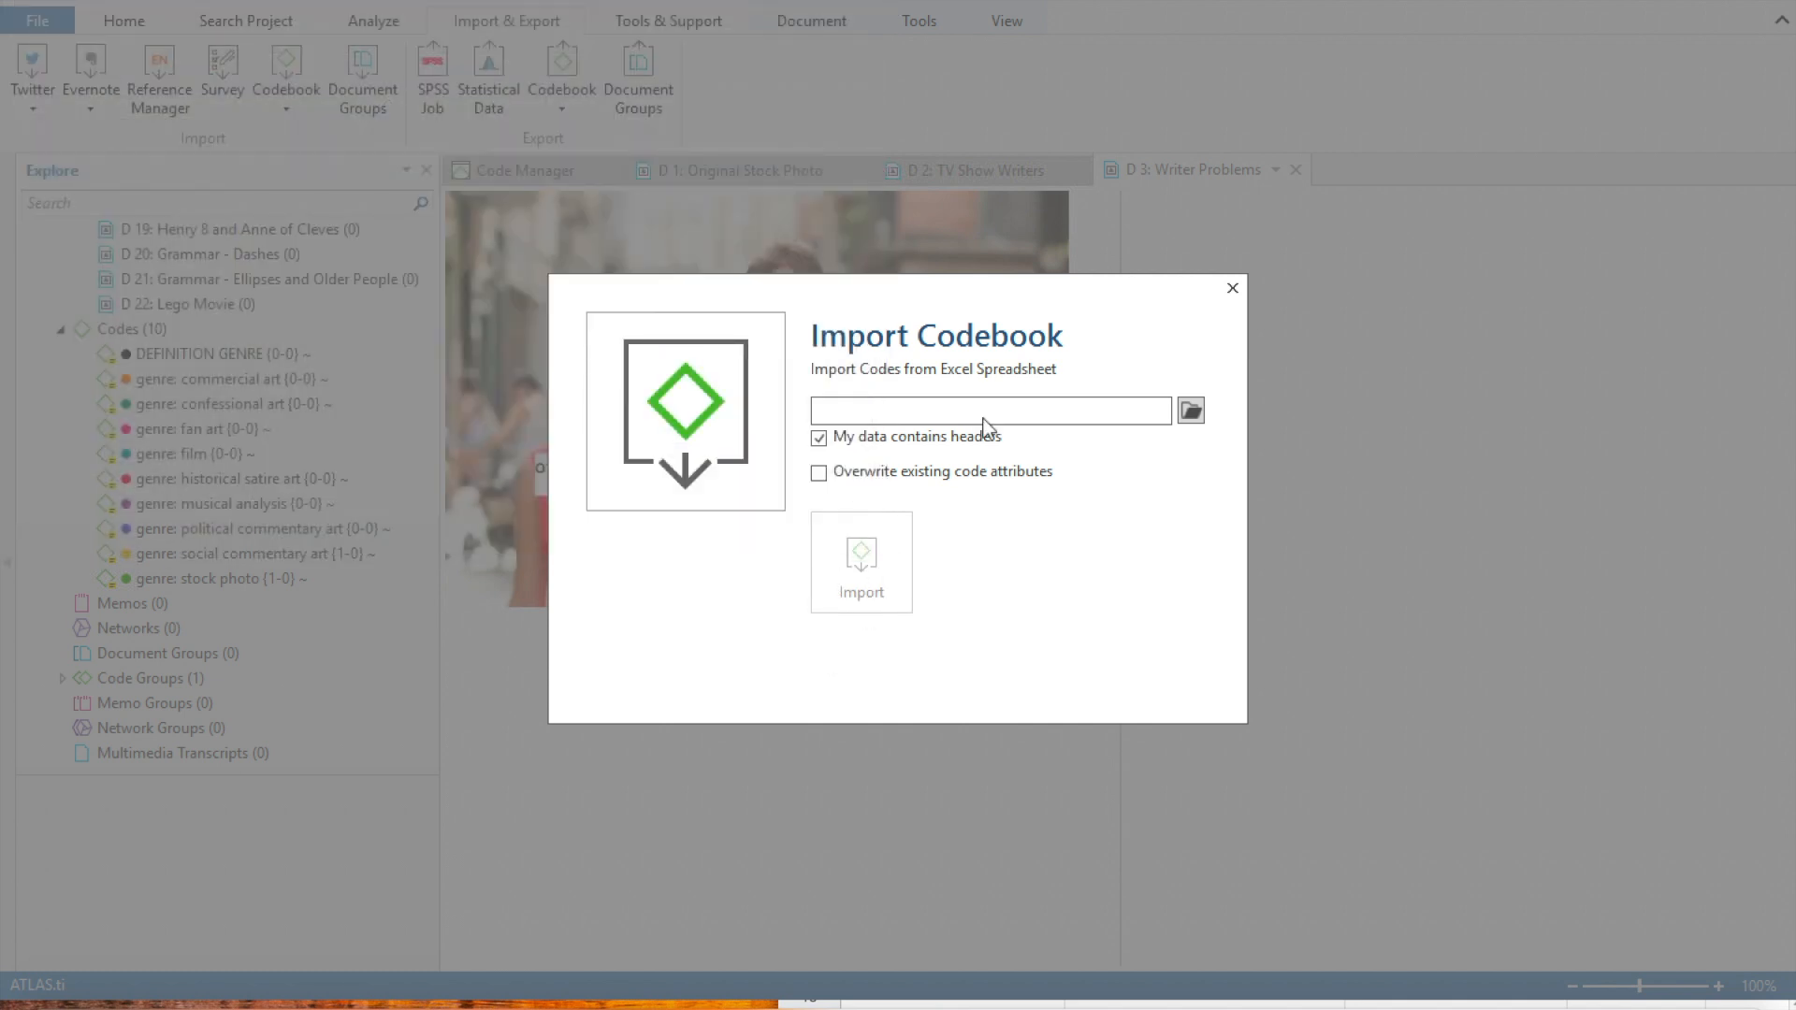
pyautogui.click(1223, 294)
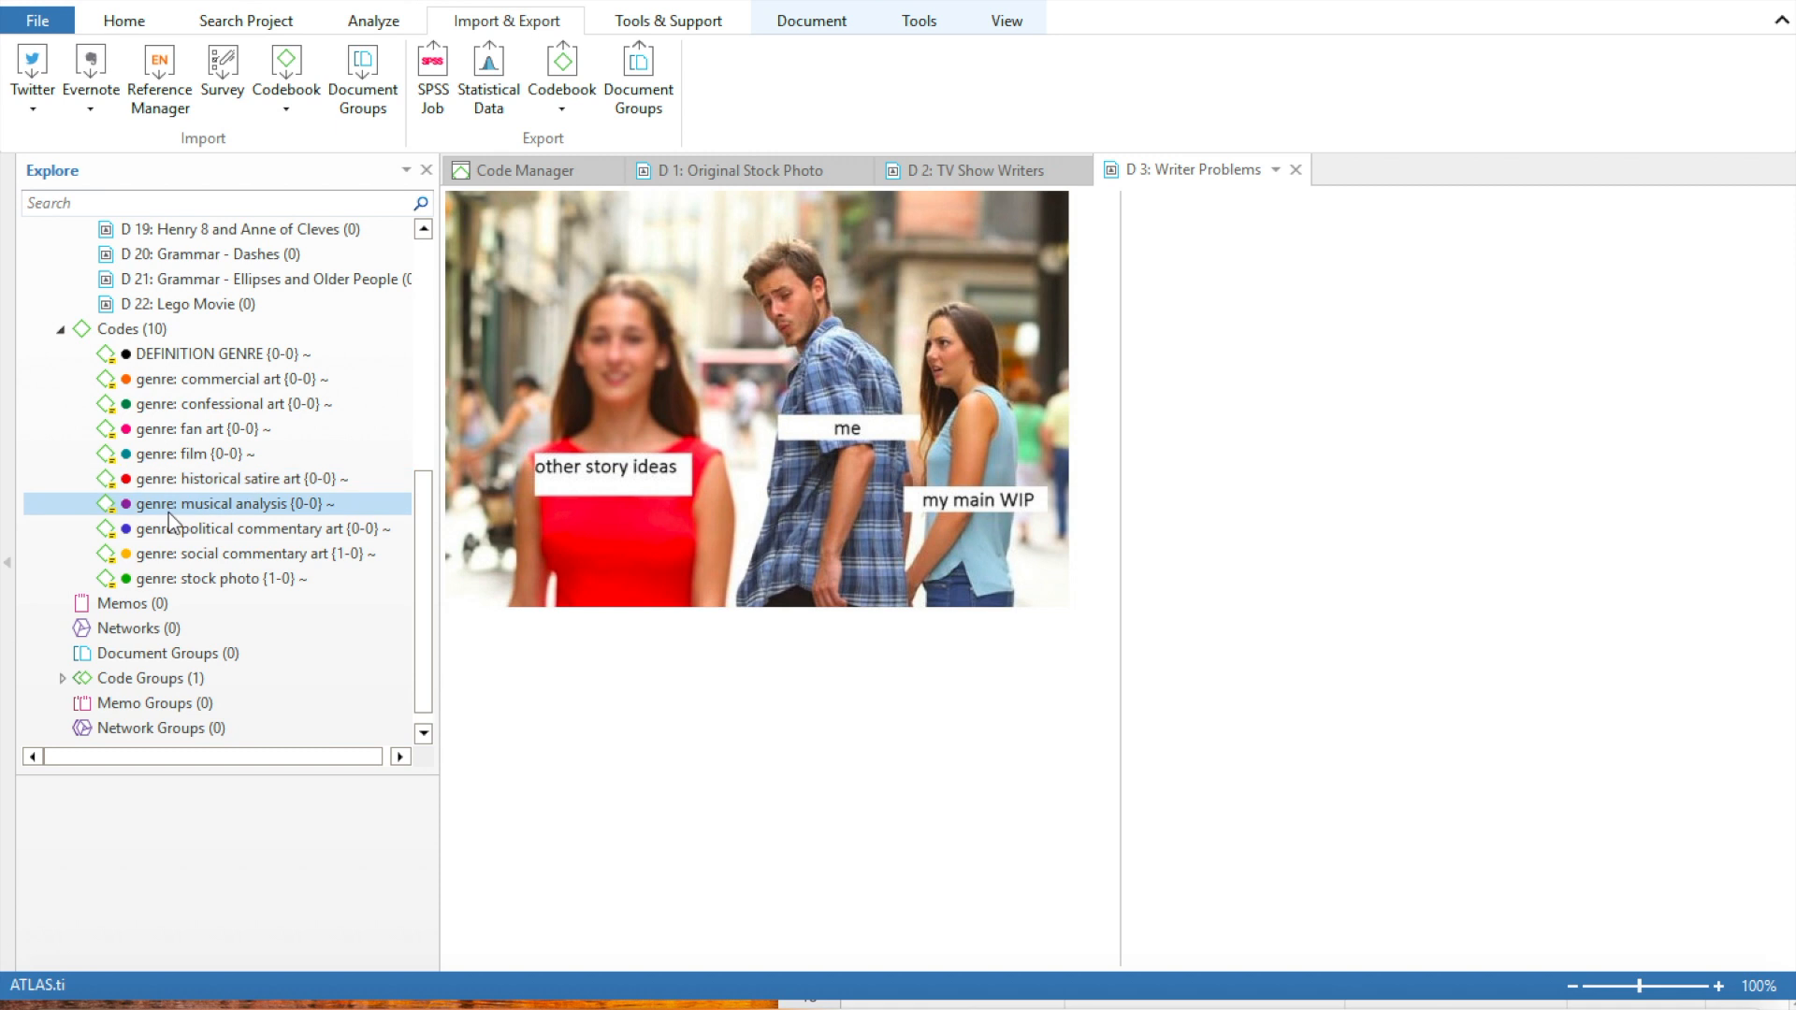
# Select the DEFINITION GENRE code to show its comment, and open the Code Manager
pyautogui.click(178, 354)
pyautogui.click(150, 28)
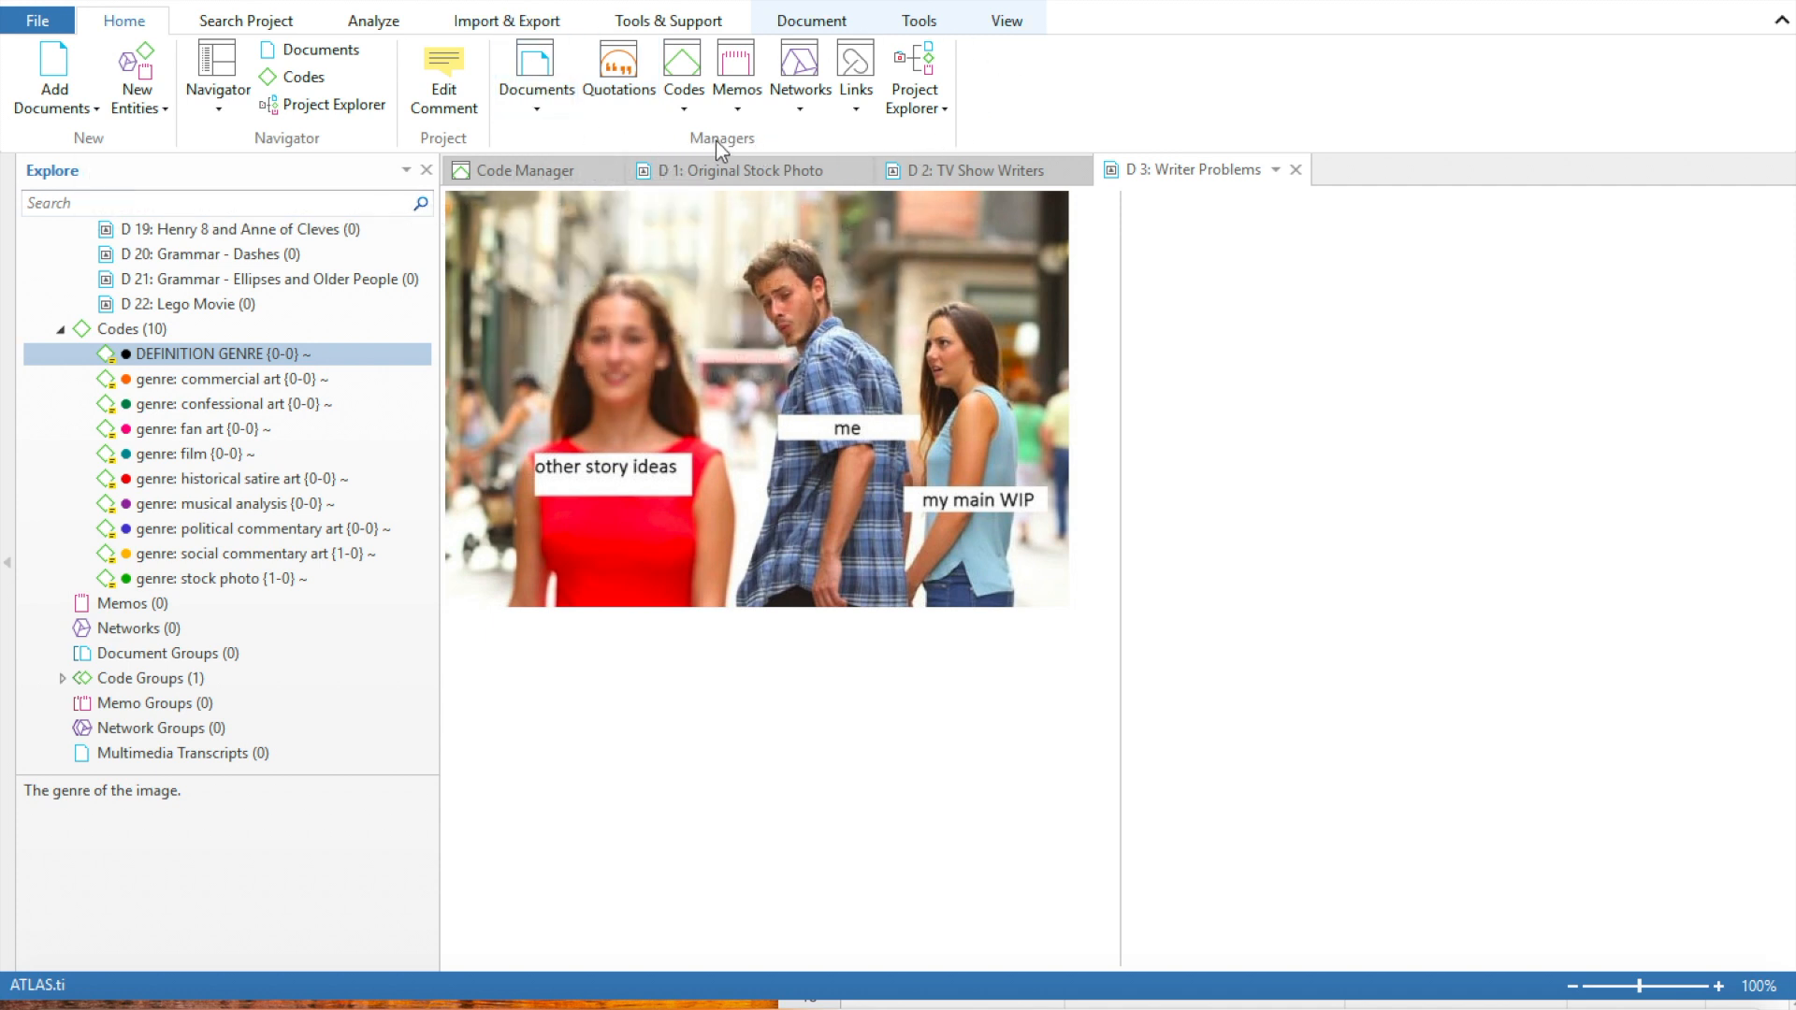
pyautogui.click(685, 98)
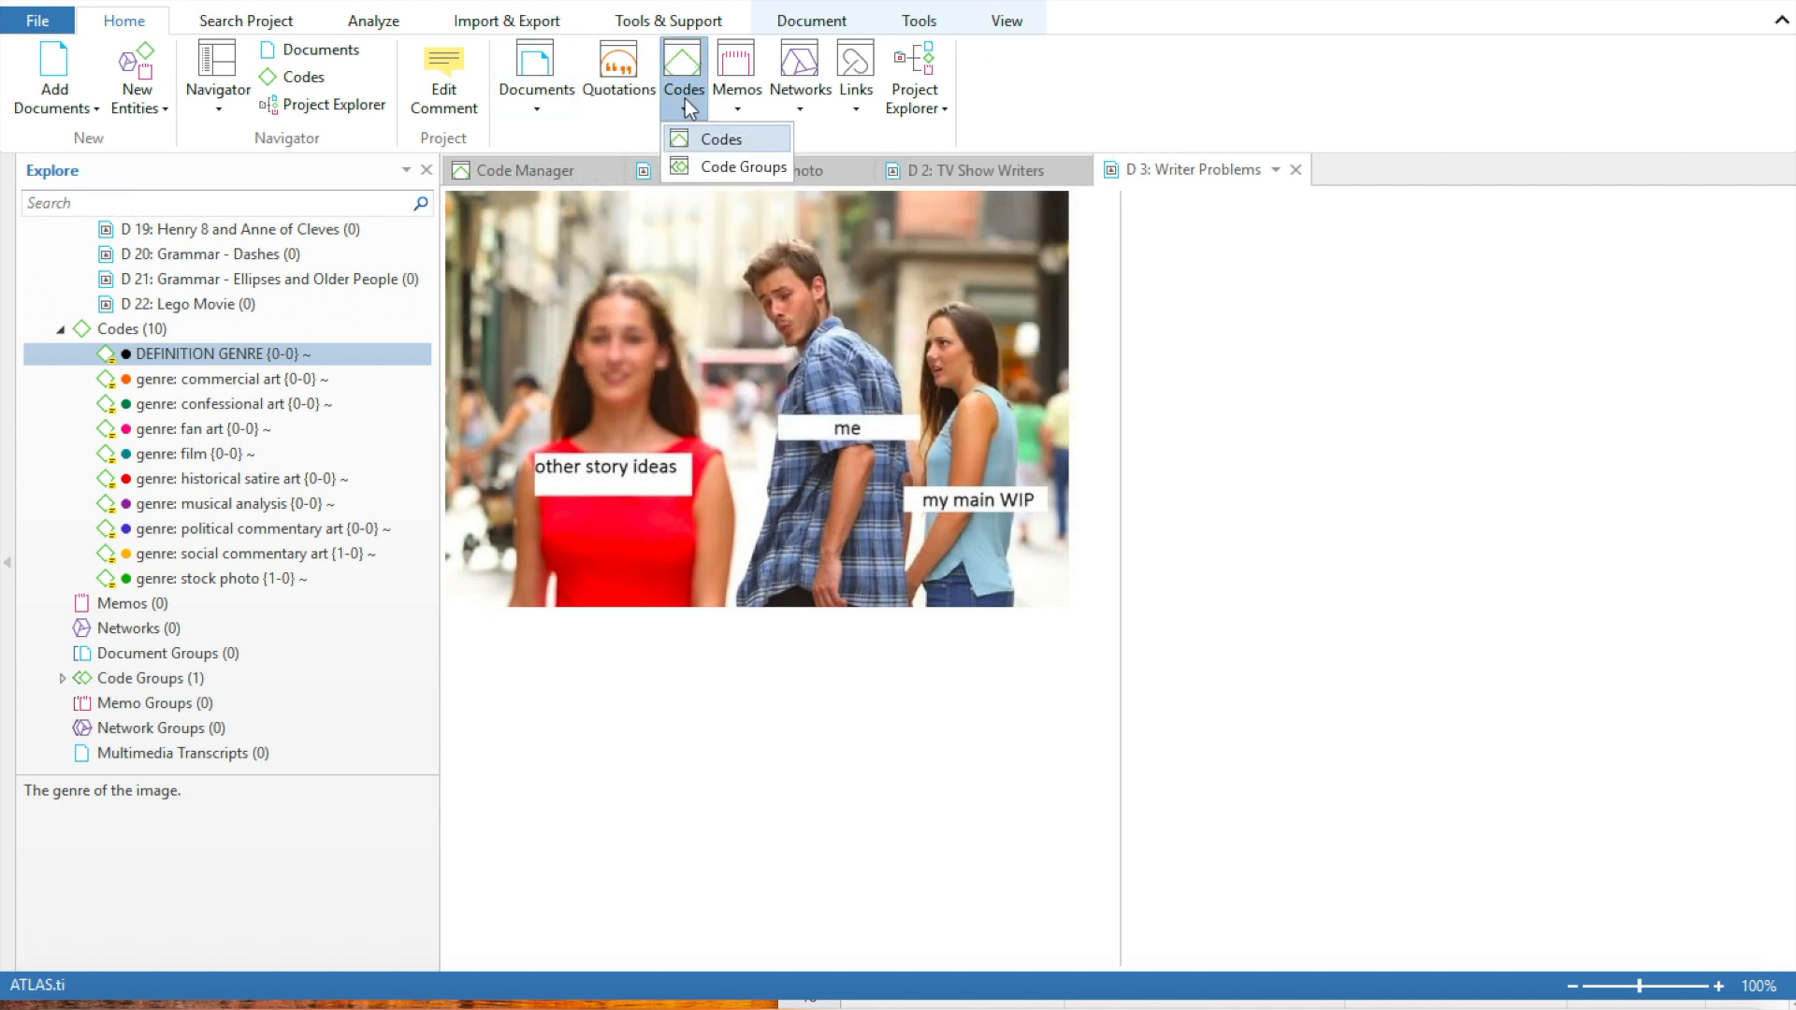
pyautogui.click(711, 141)
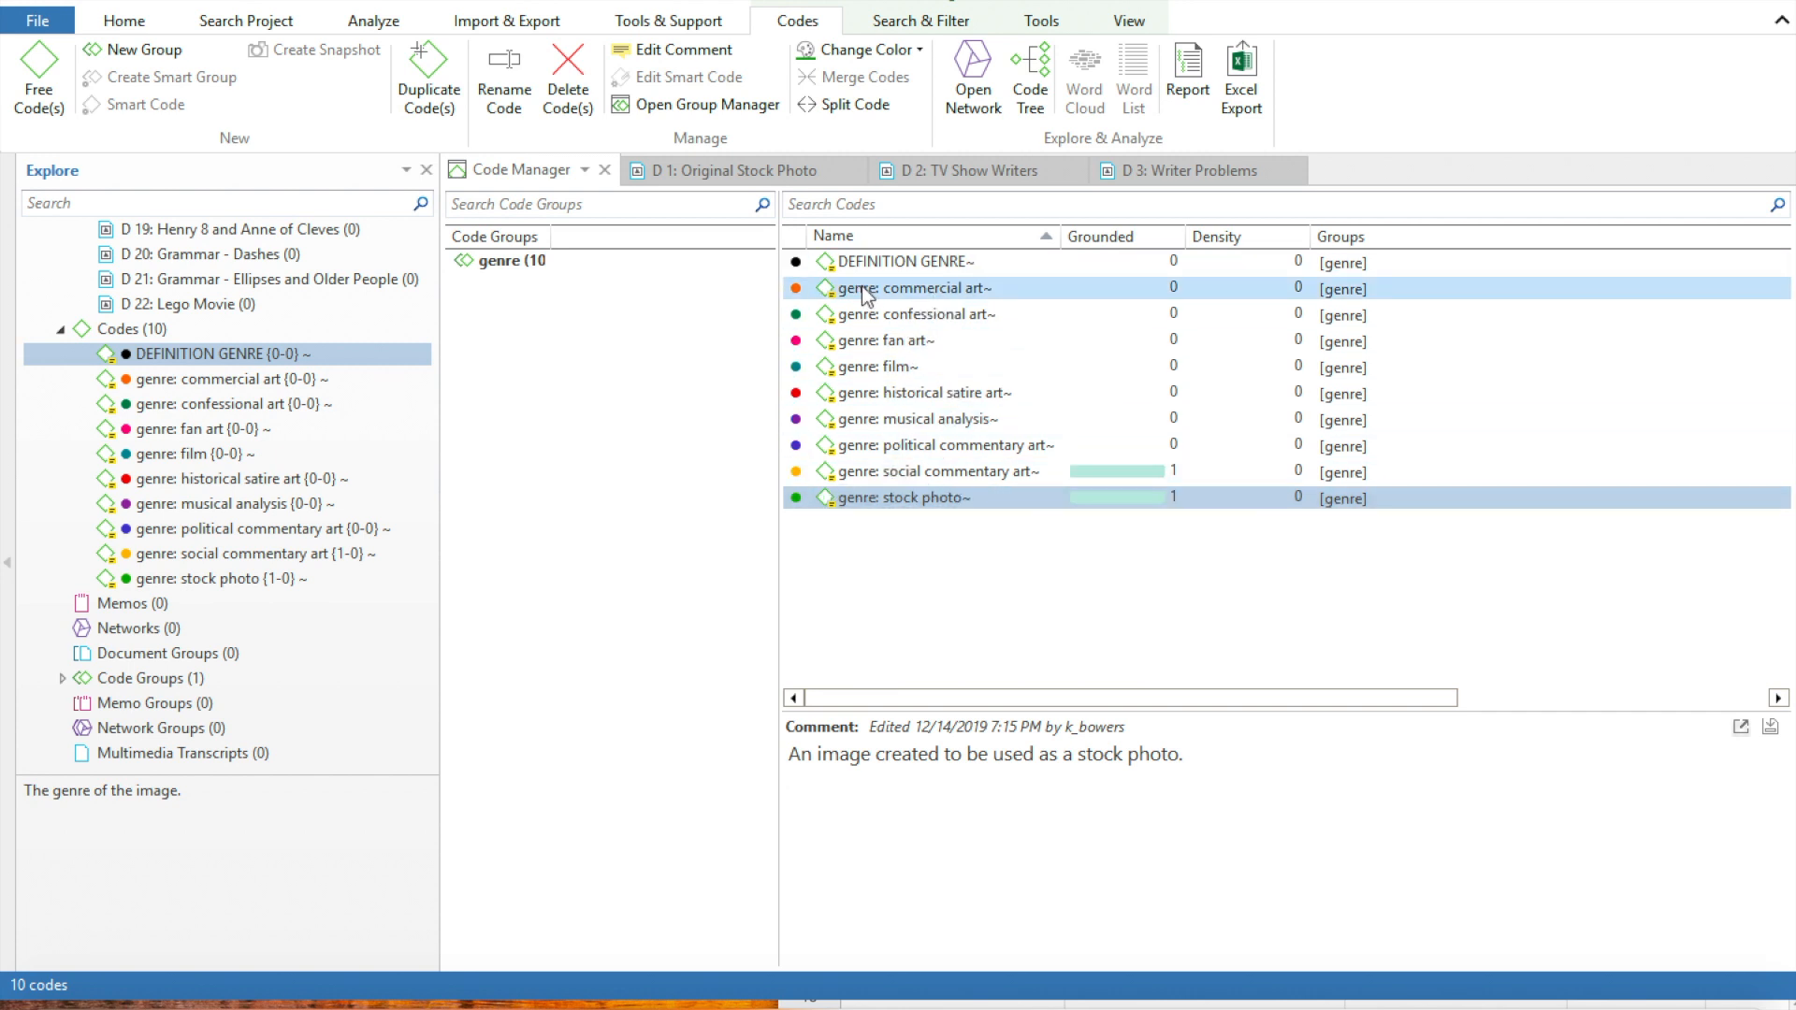
# Change the color of the code "genre: commercial art" to brown
pyautogui.rightClick(930, 289)
pyautogui.click(910, 285)
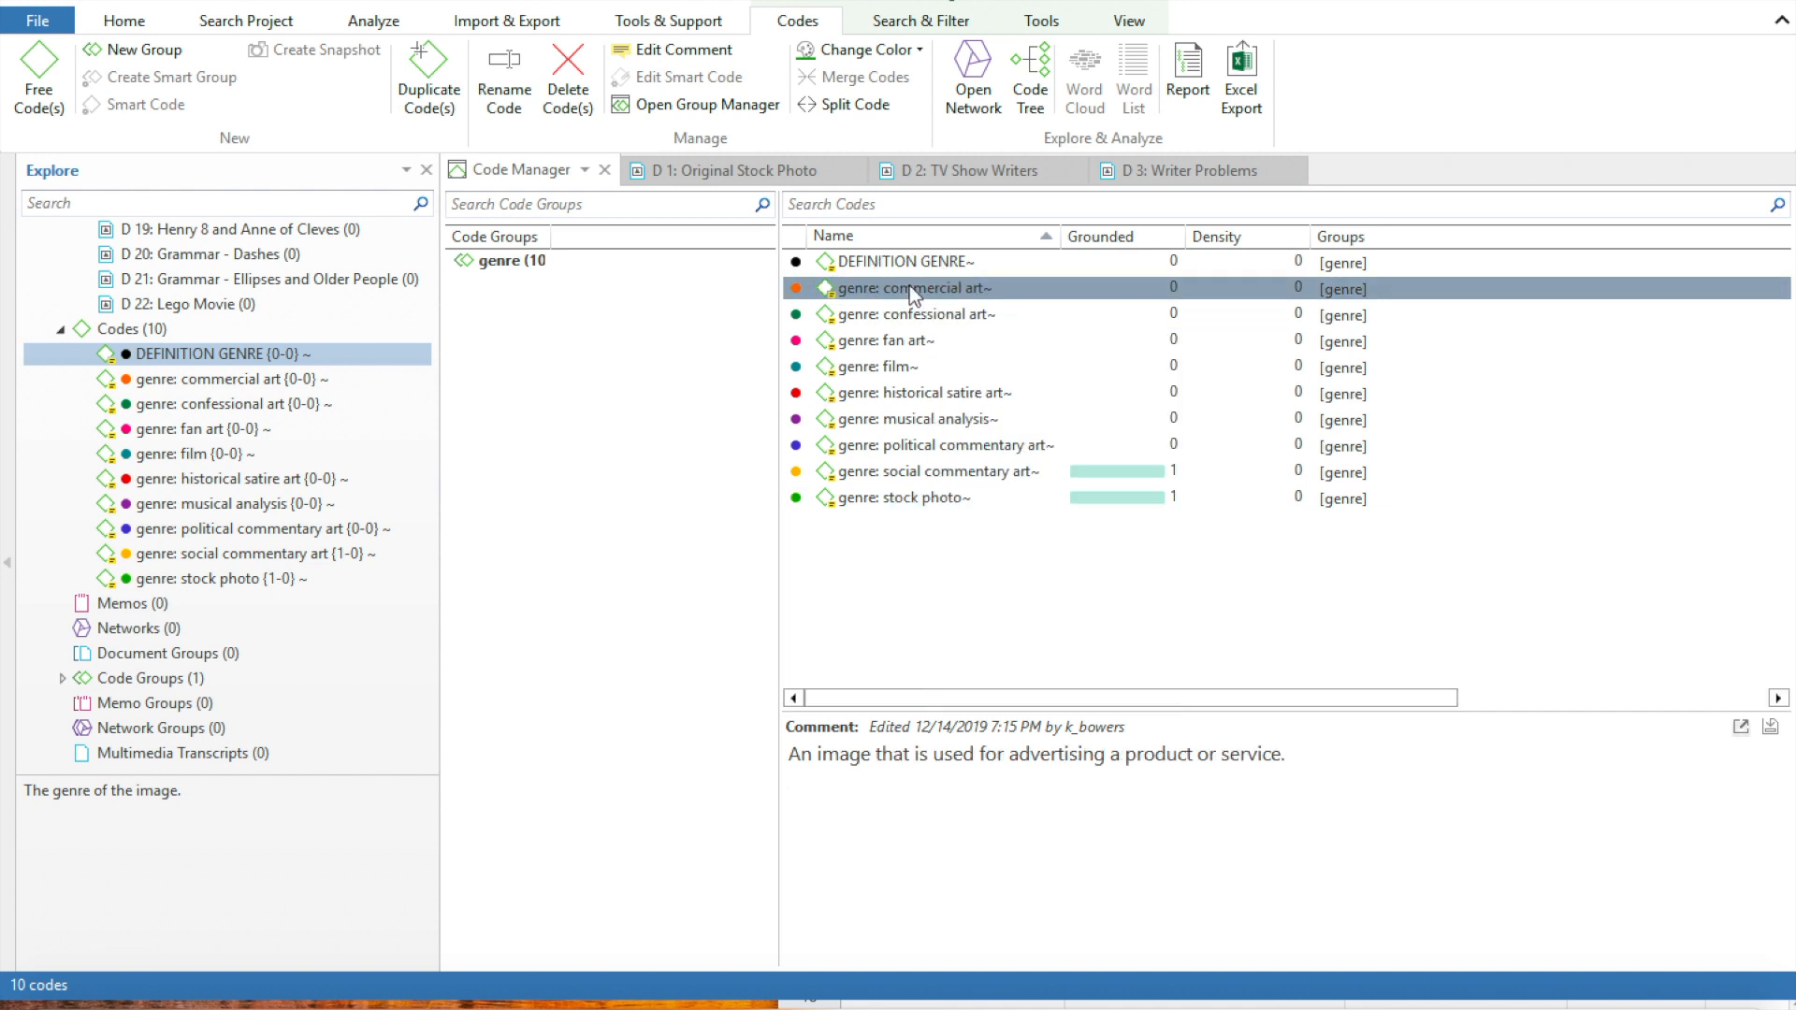
pyautogui.click(920, 52)
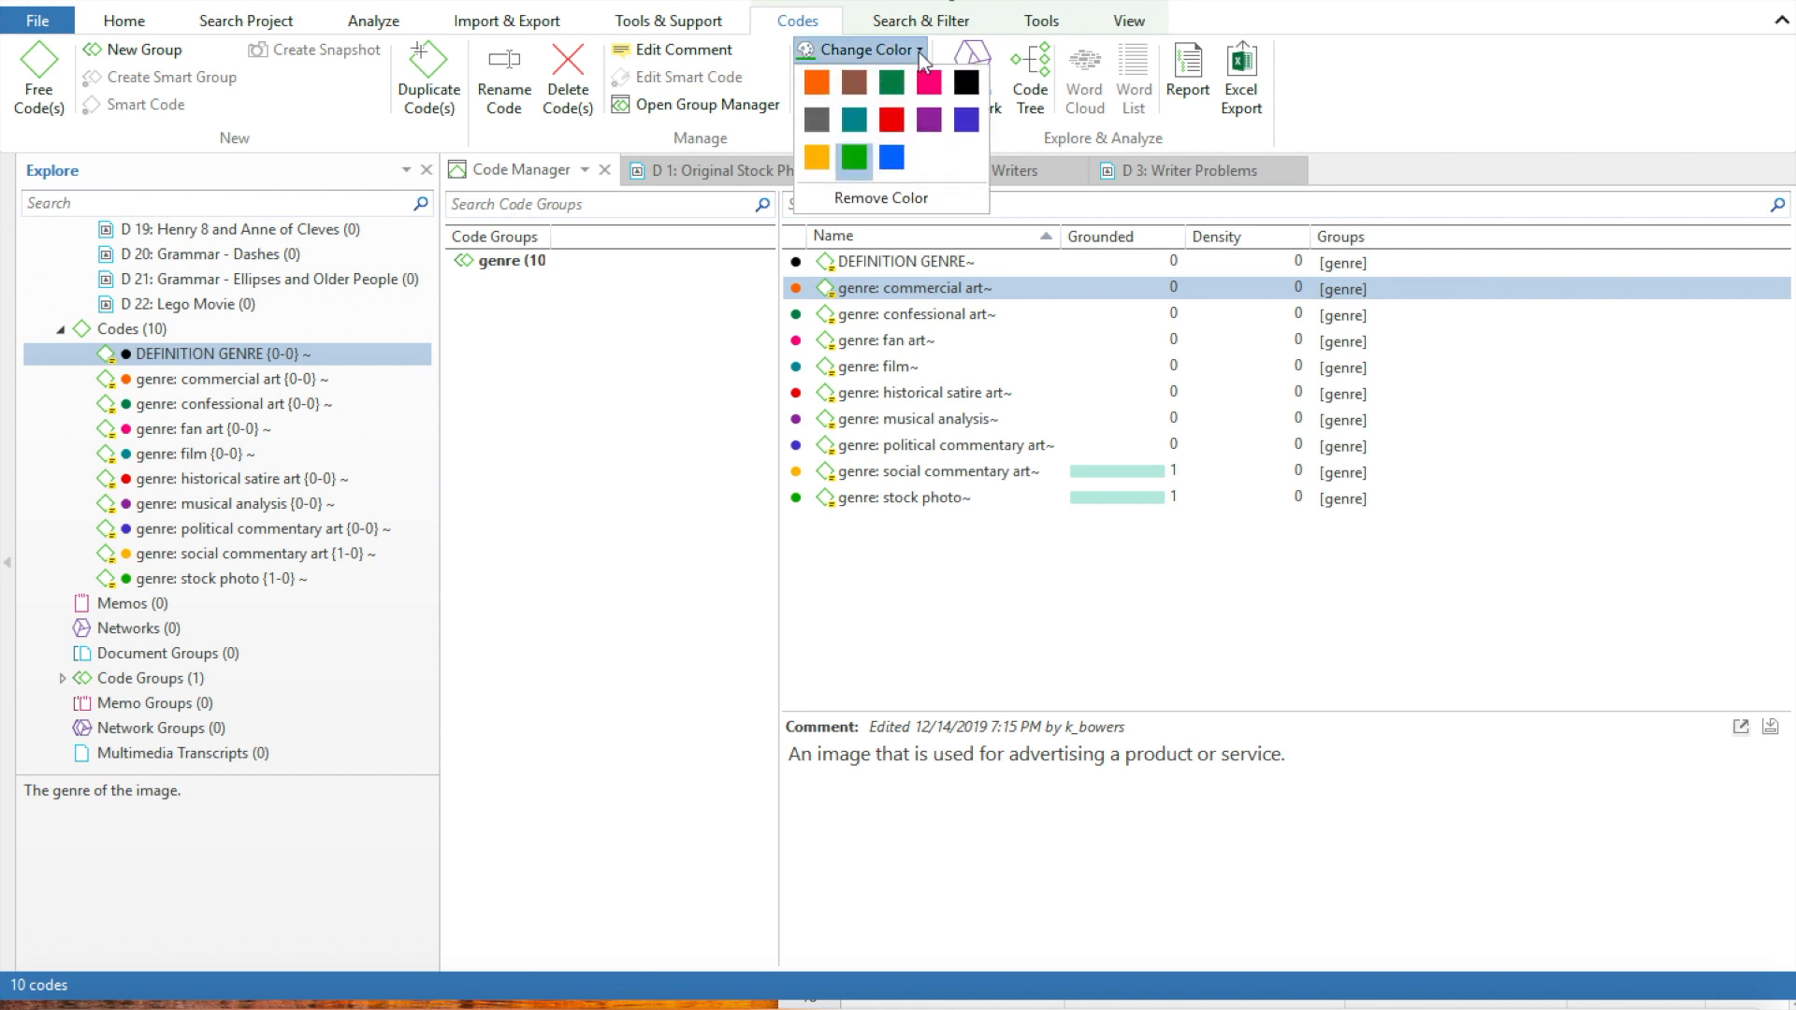
pyautogui.click(863, 79)
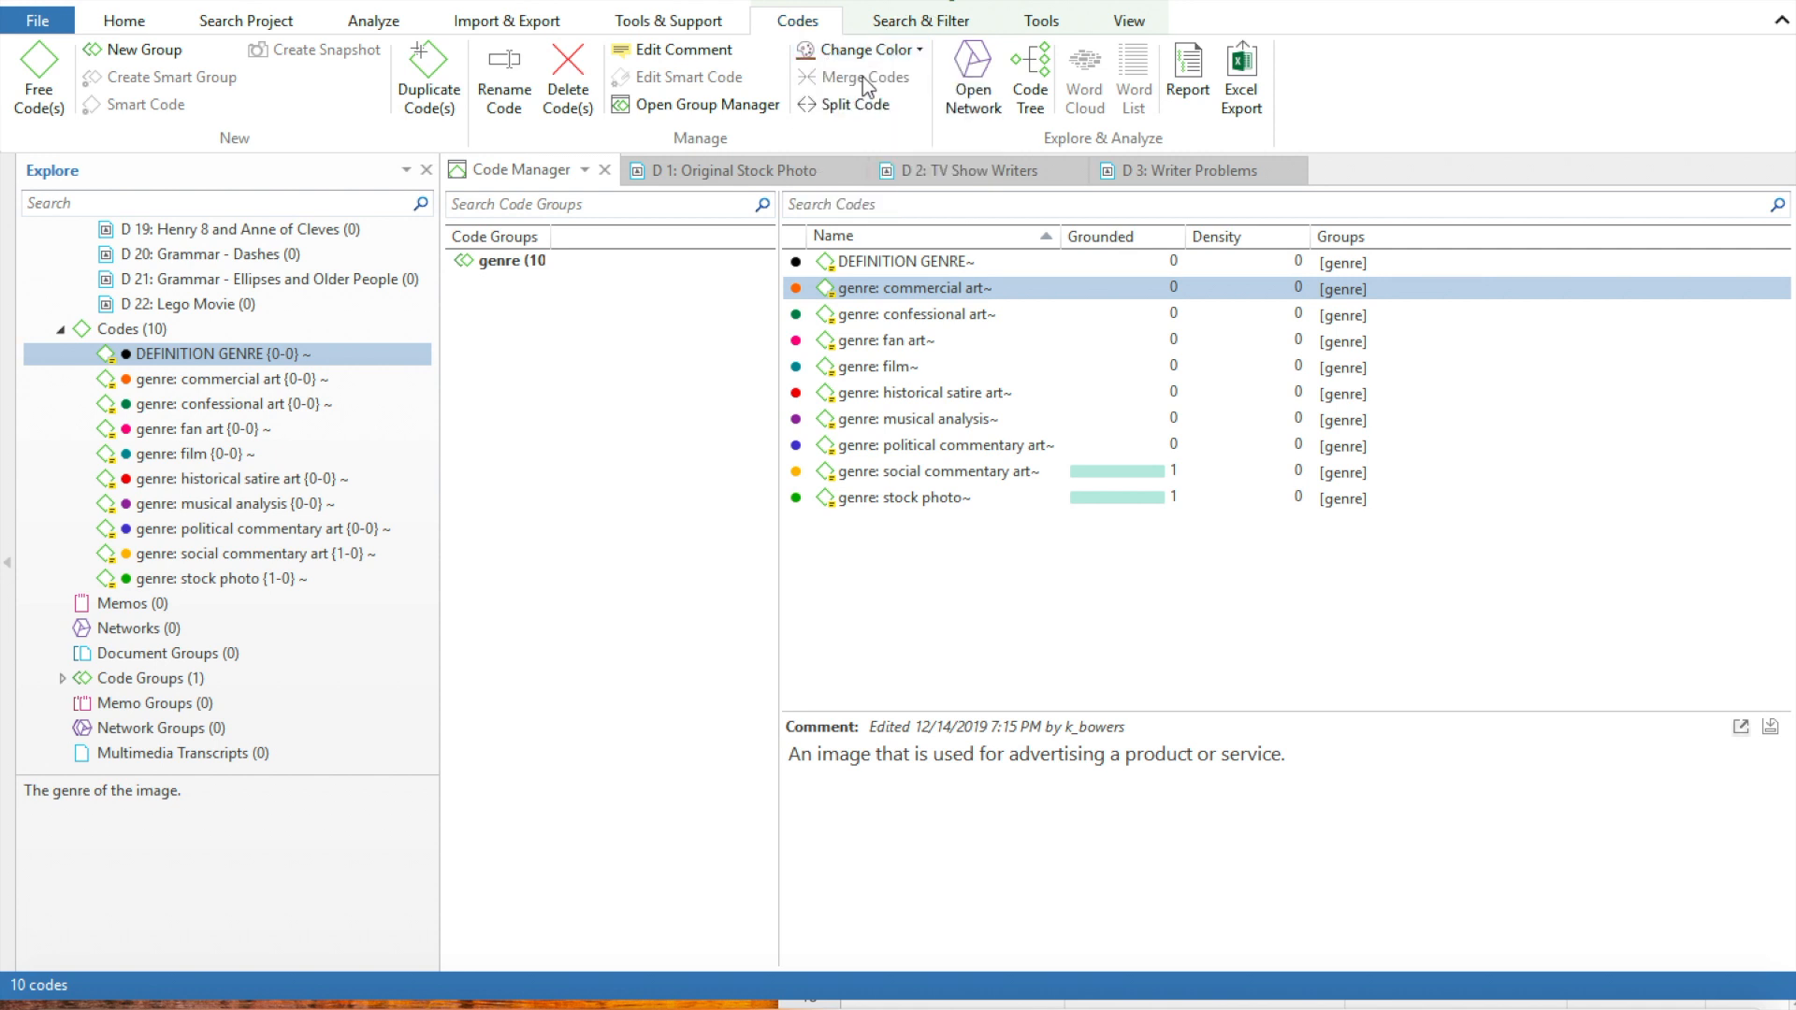
# Select the code "genre: commercial art" to show its comment, and return to document D 3: Writer Problems
pyautogui.click(796, 290)
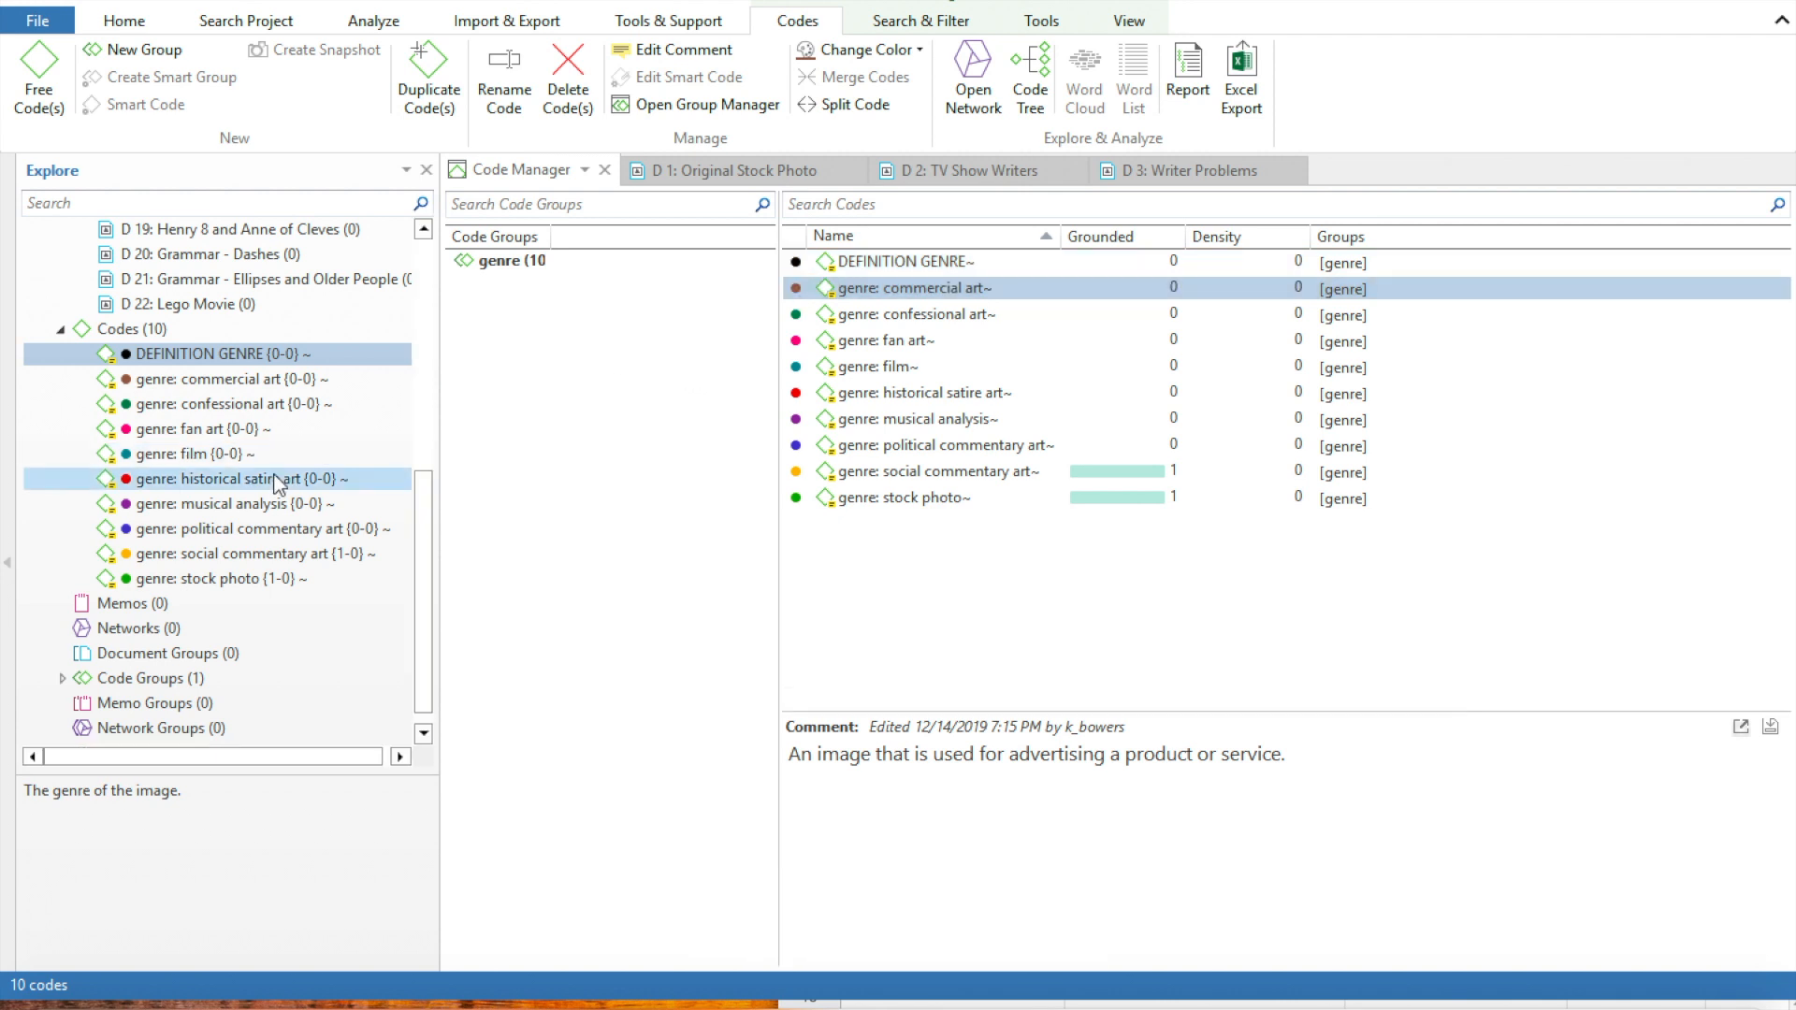
pyautogui.scroll(-1, 281, 481)
pyautogui.scroll(3, 273, 474)
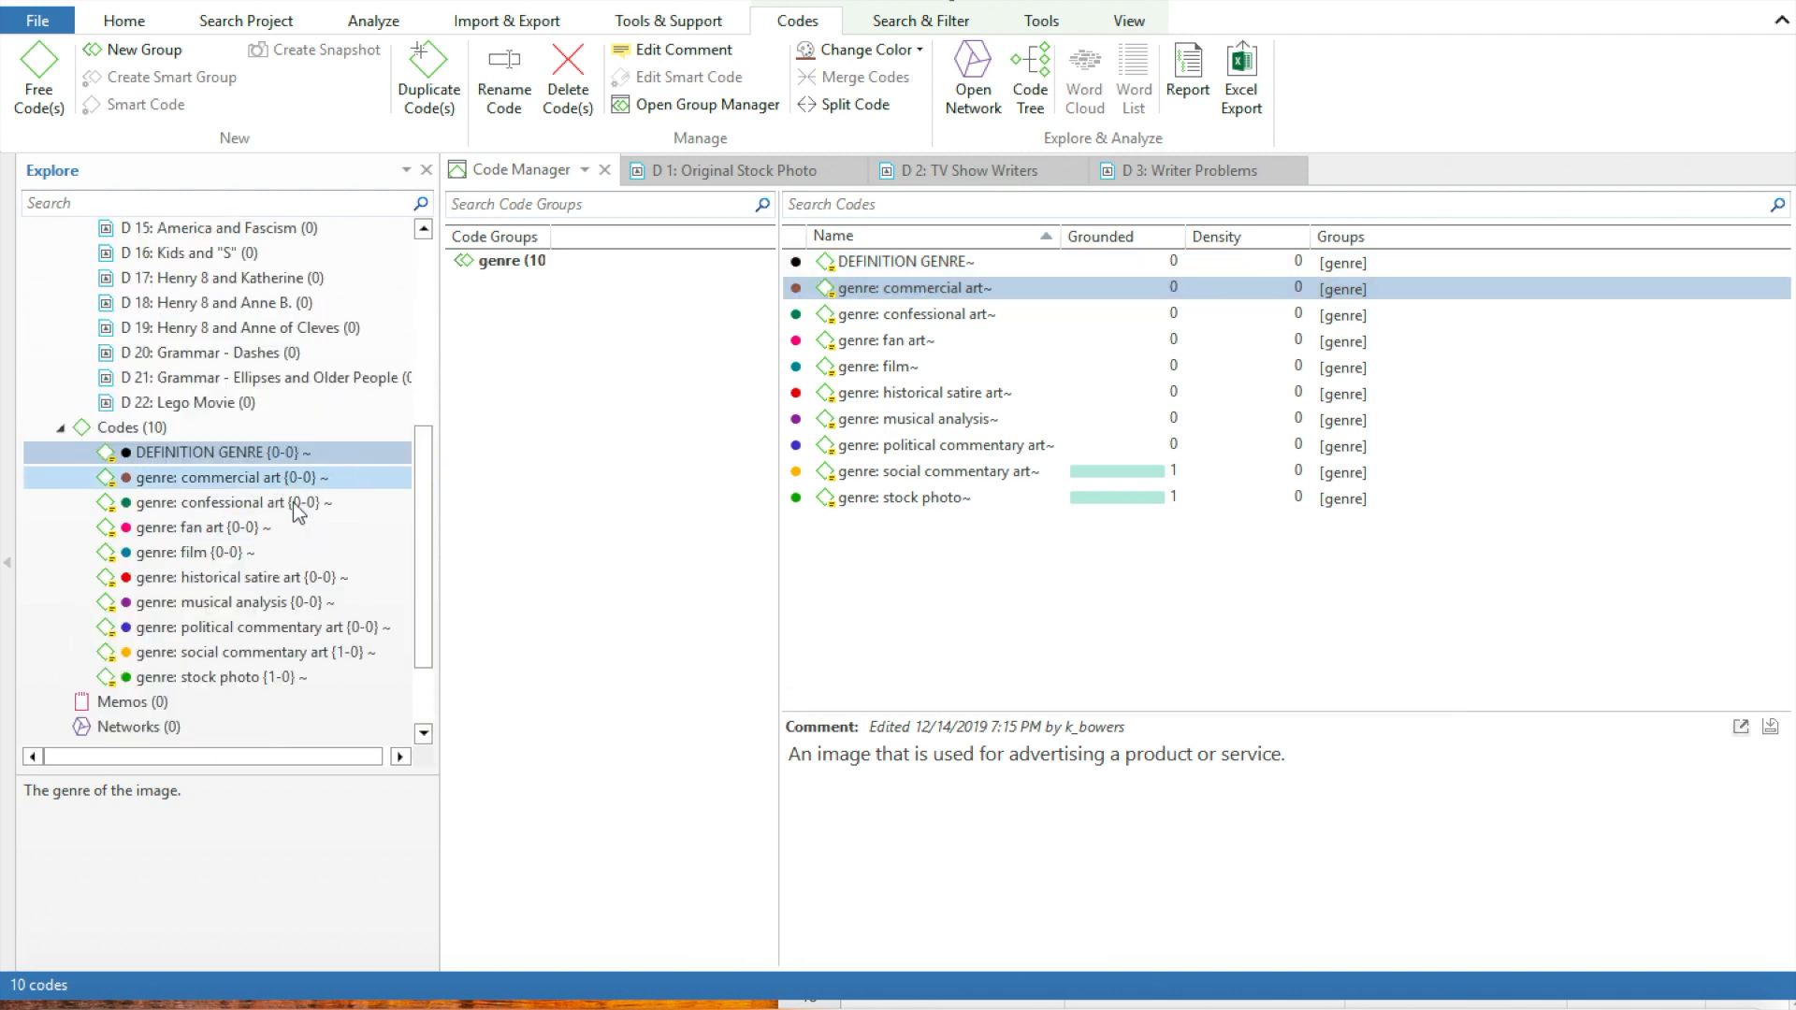
pyautogui.moveTo(428, 613); pyautogui.dragTo(409, 309)
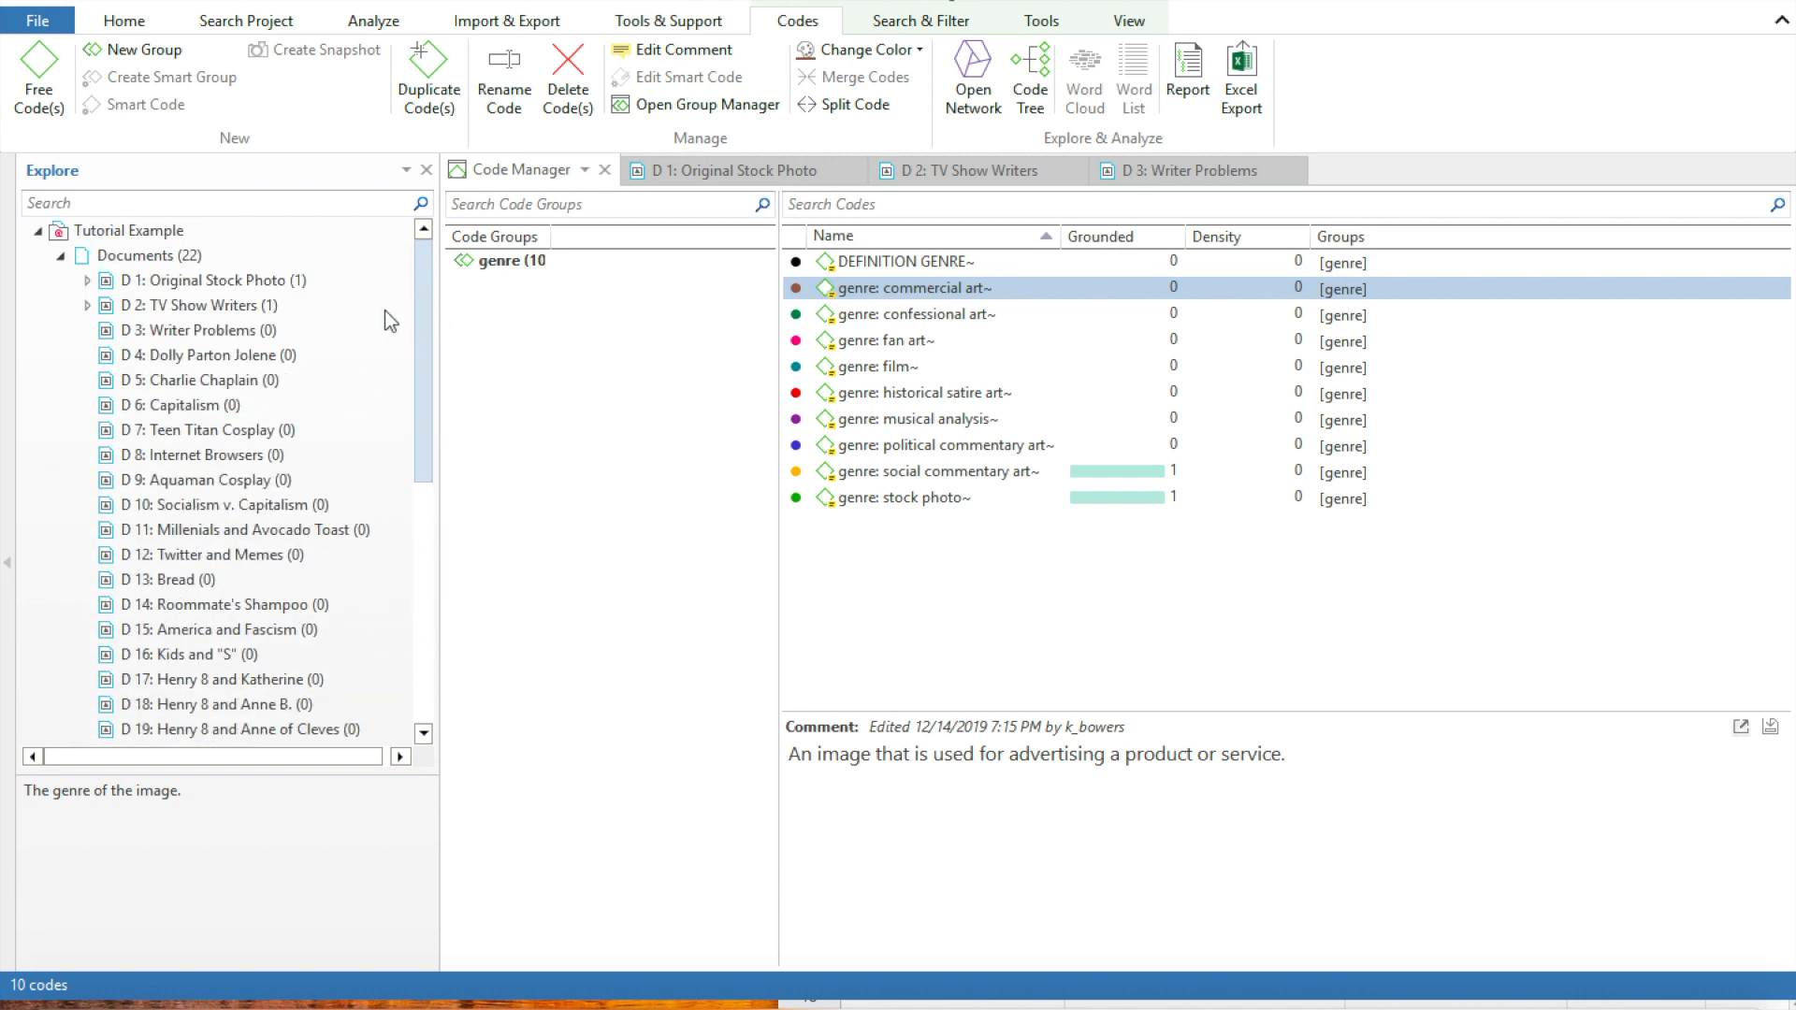
pyautogui.click(216, 332)
pyautogui.doubleClick(216, 332)
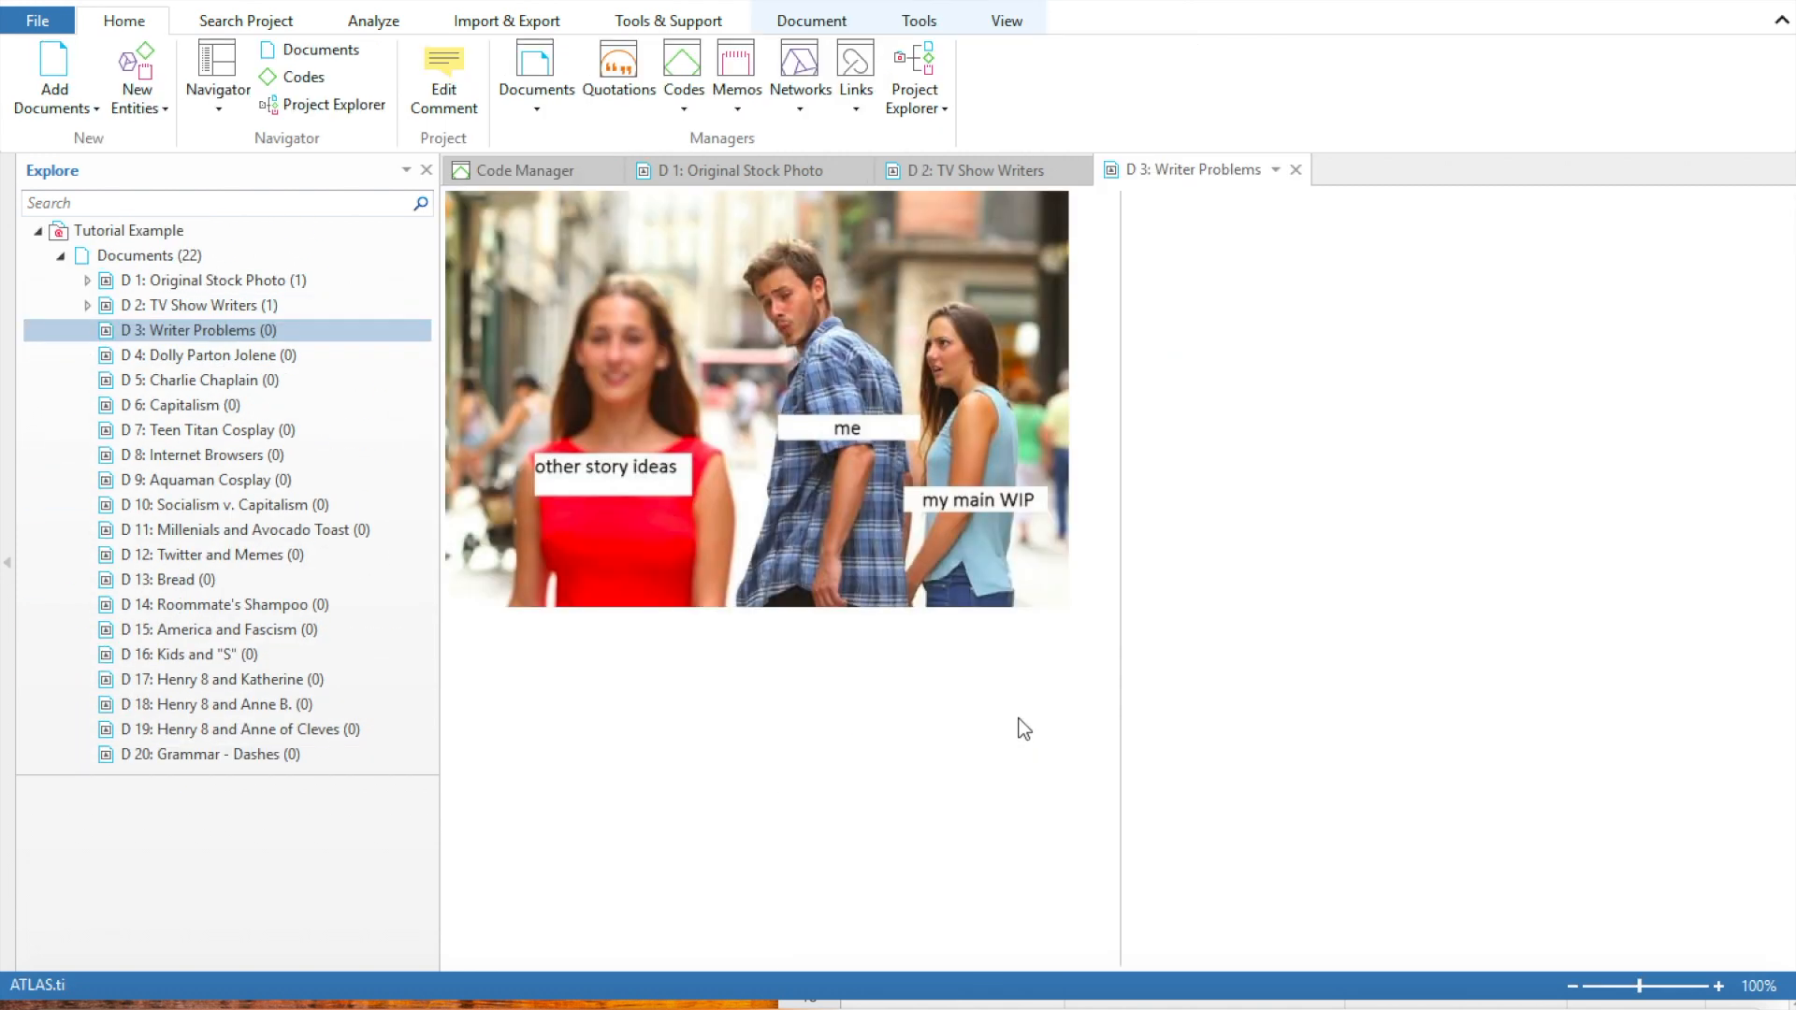
# Switch to the browser and bring the Distracted Boyfriend Pictures spreadsheet into full view
pyautogui.click(262, 1001)
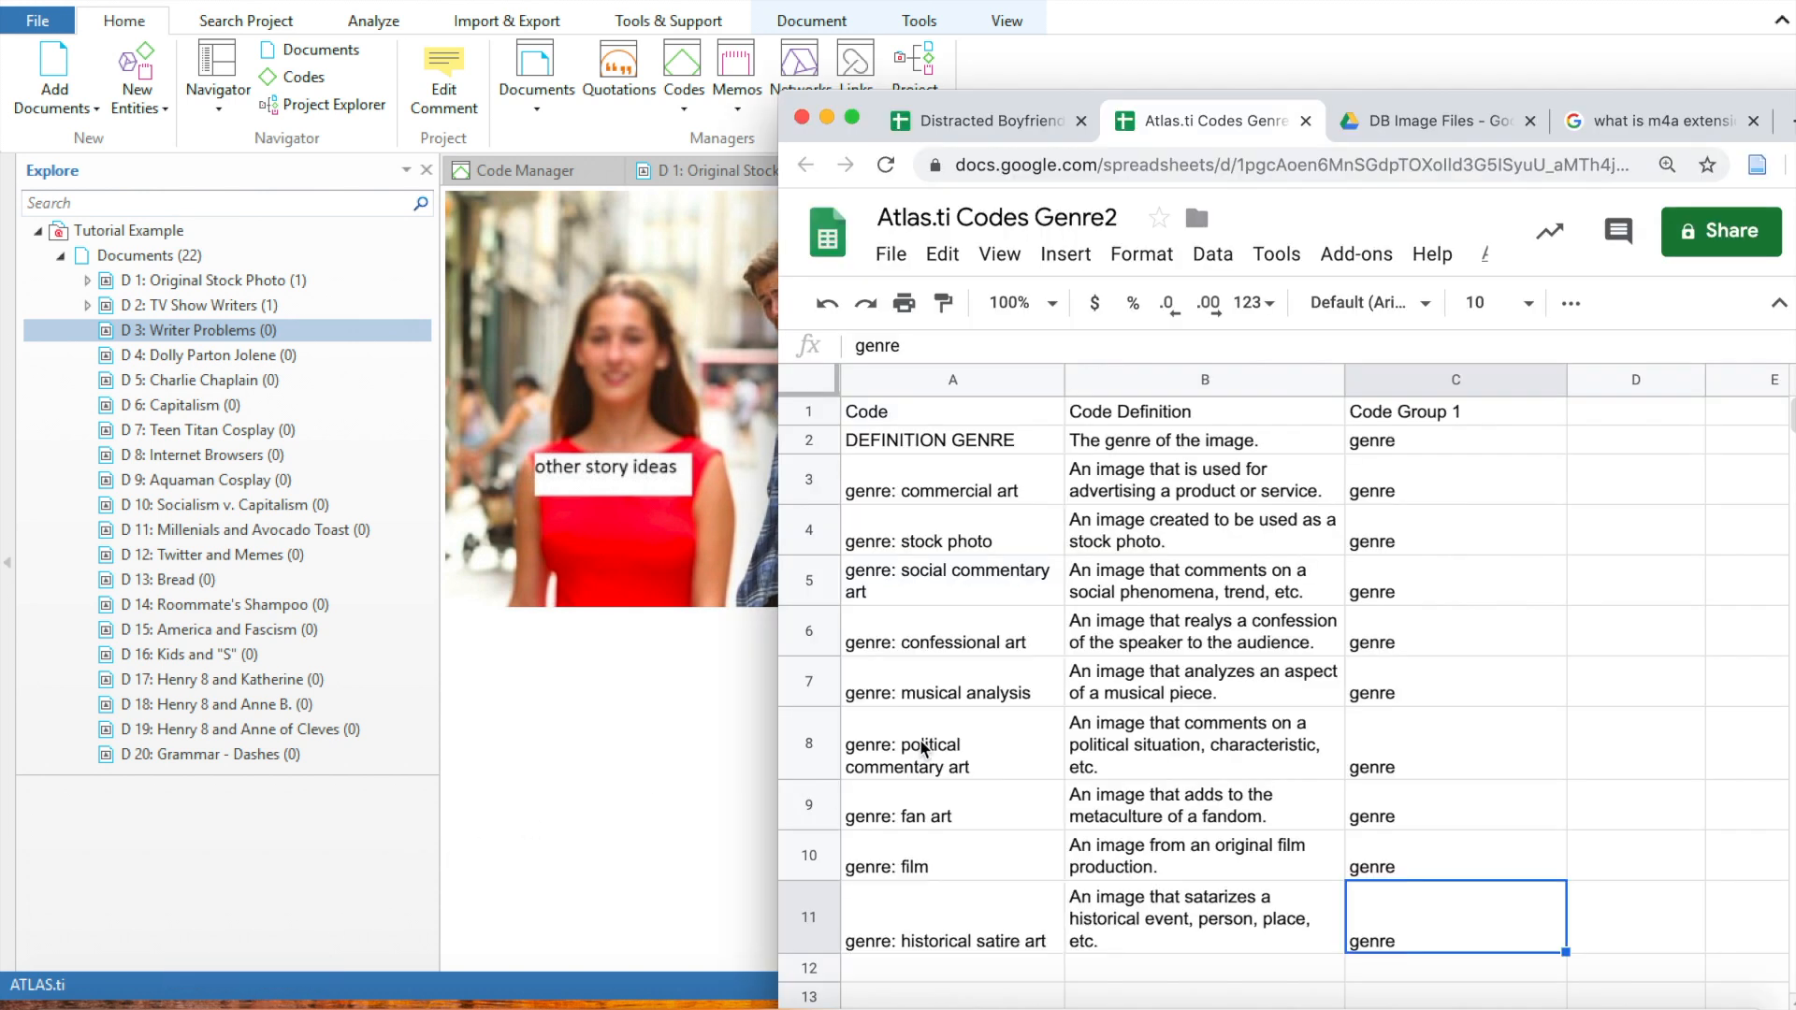
pyautogui.click(991, 131)
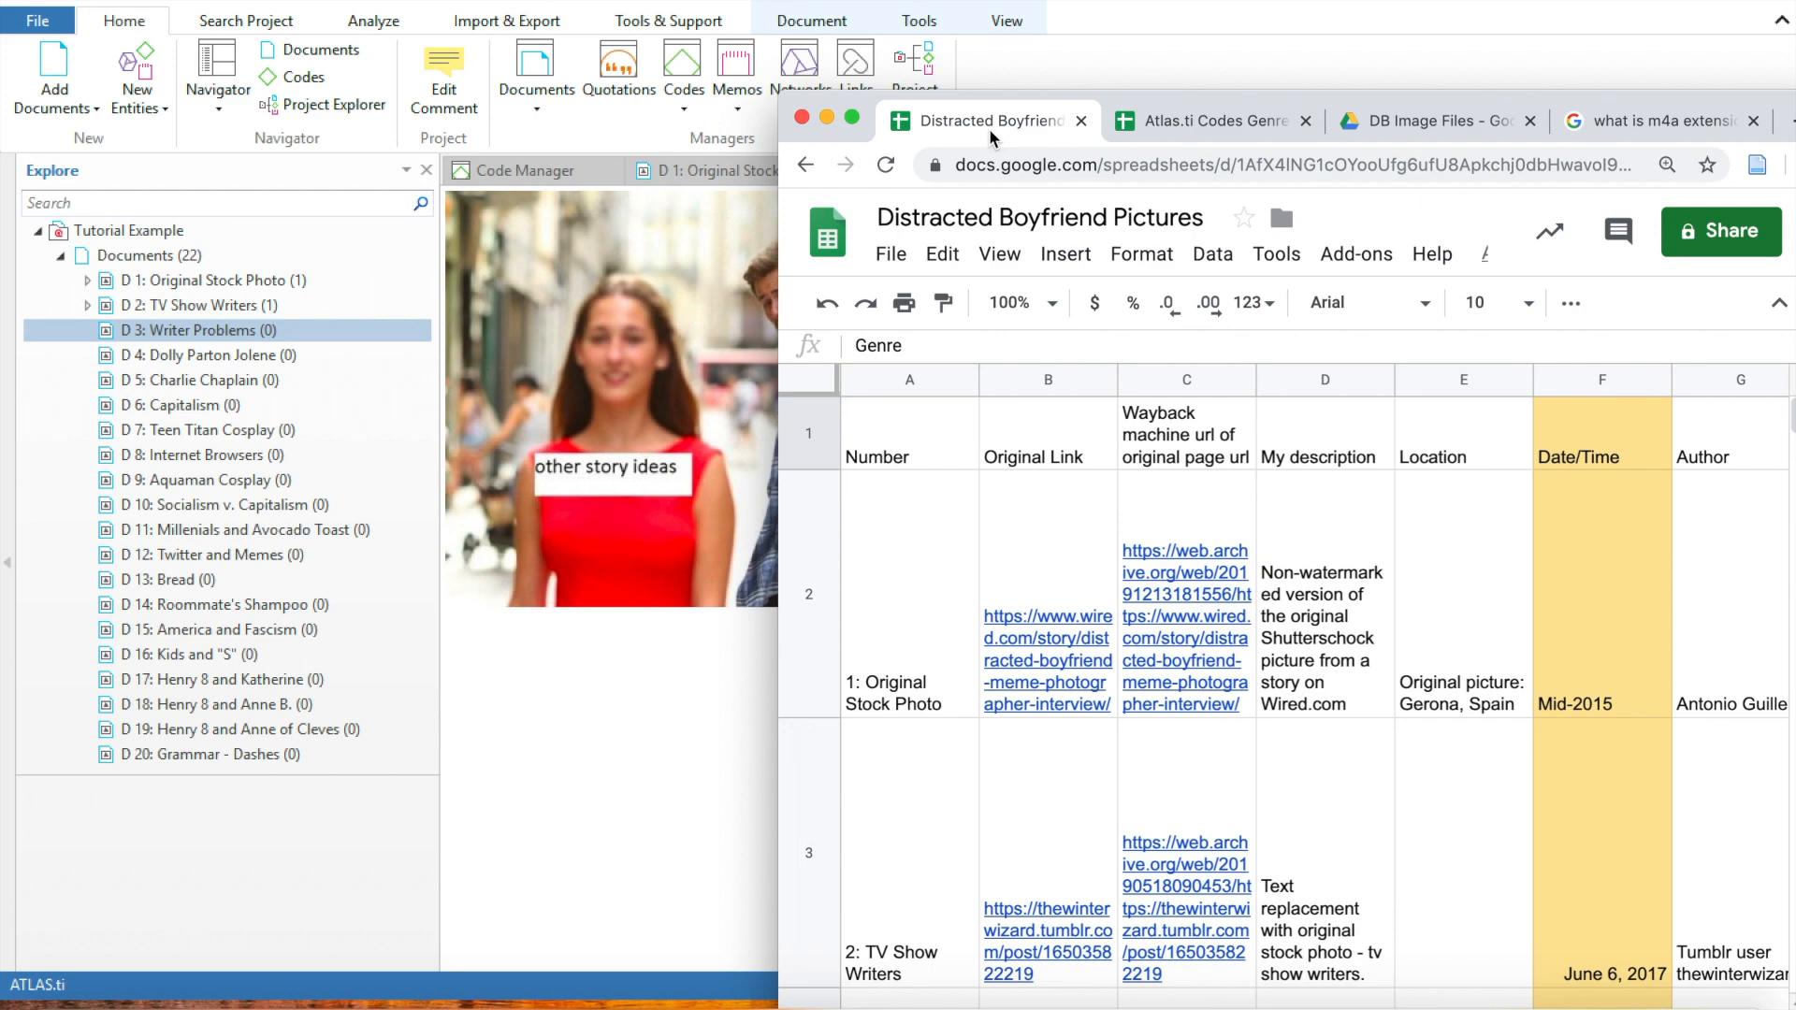
pyautogui.moveTo(1144, 97); pyautogui.dragTo(959, 22)
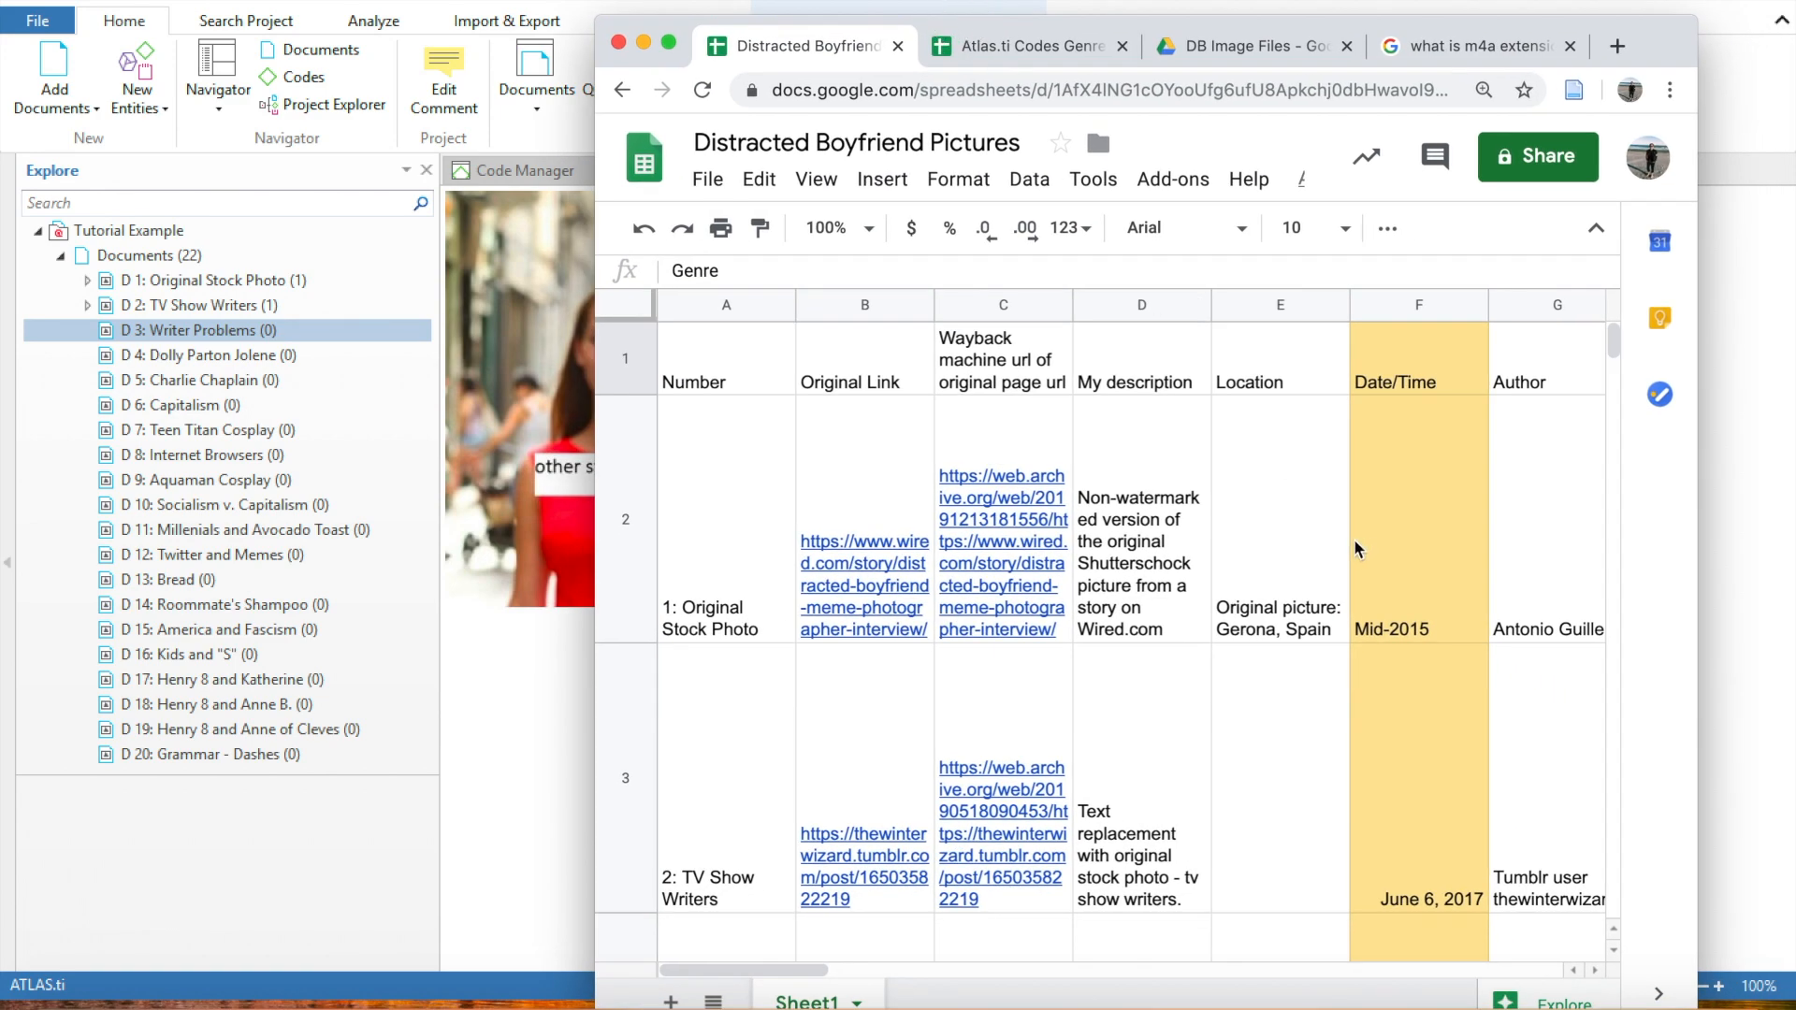
# Look up the genre recorded for 3: Writer Problems in the spreadsheet, and return to ATLAS.ti
pyautogui.click(722, 795)
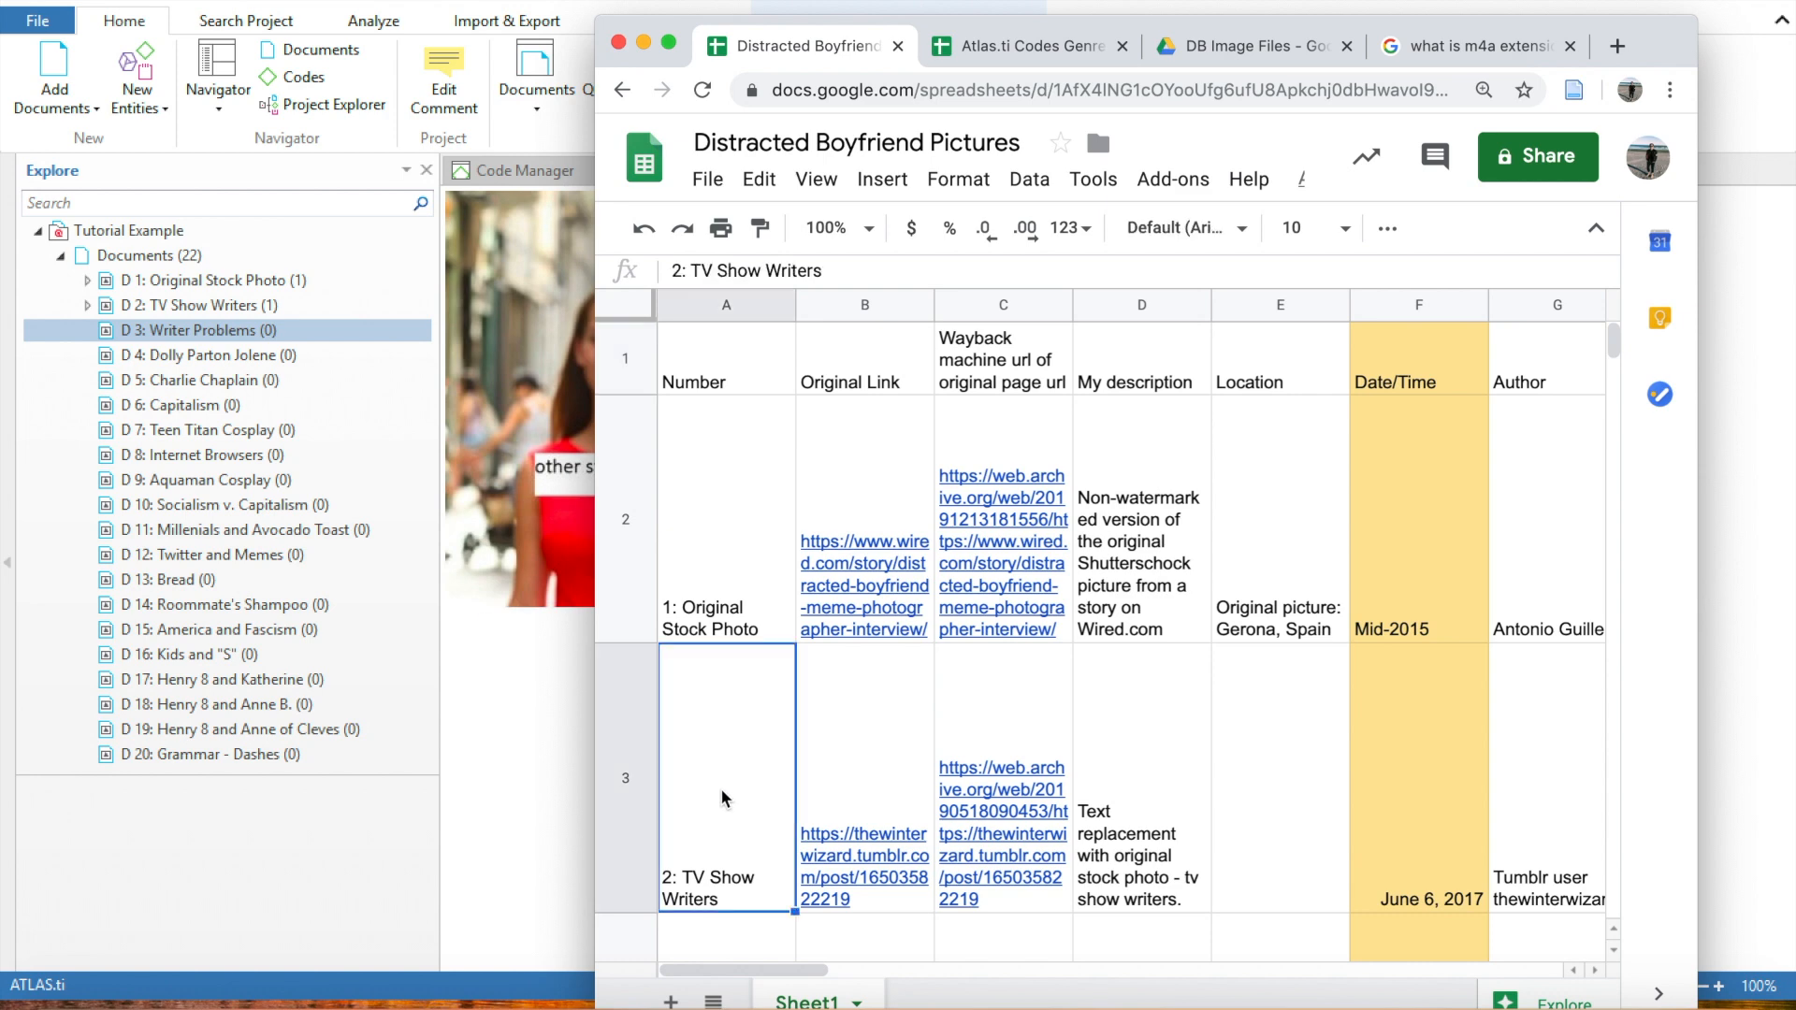
pyautogui.press('Down')
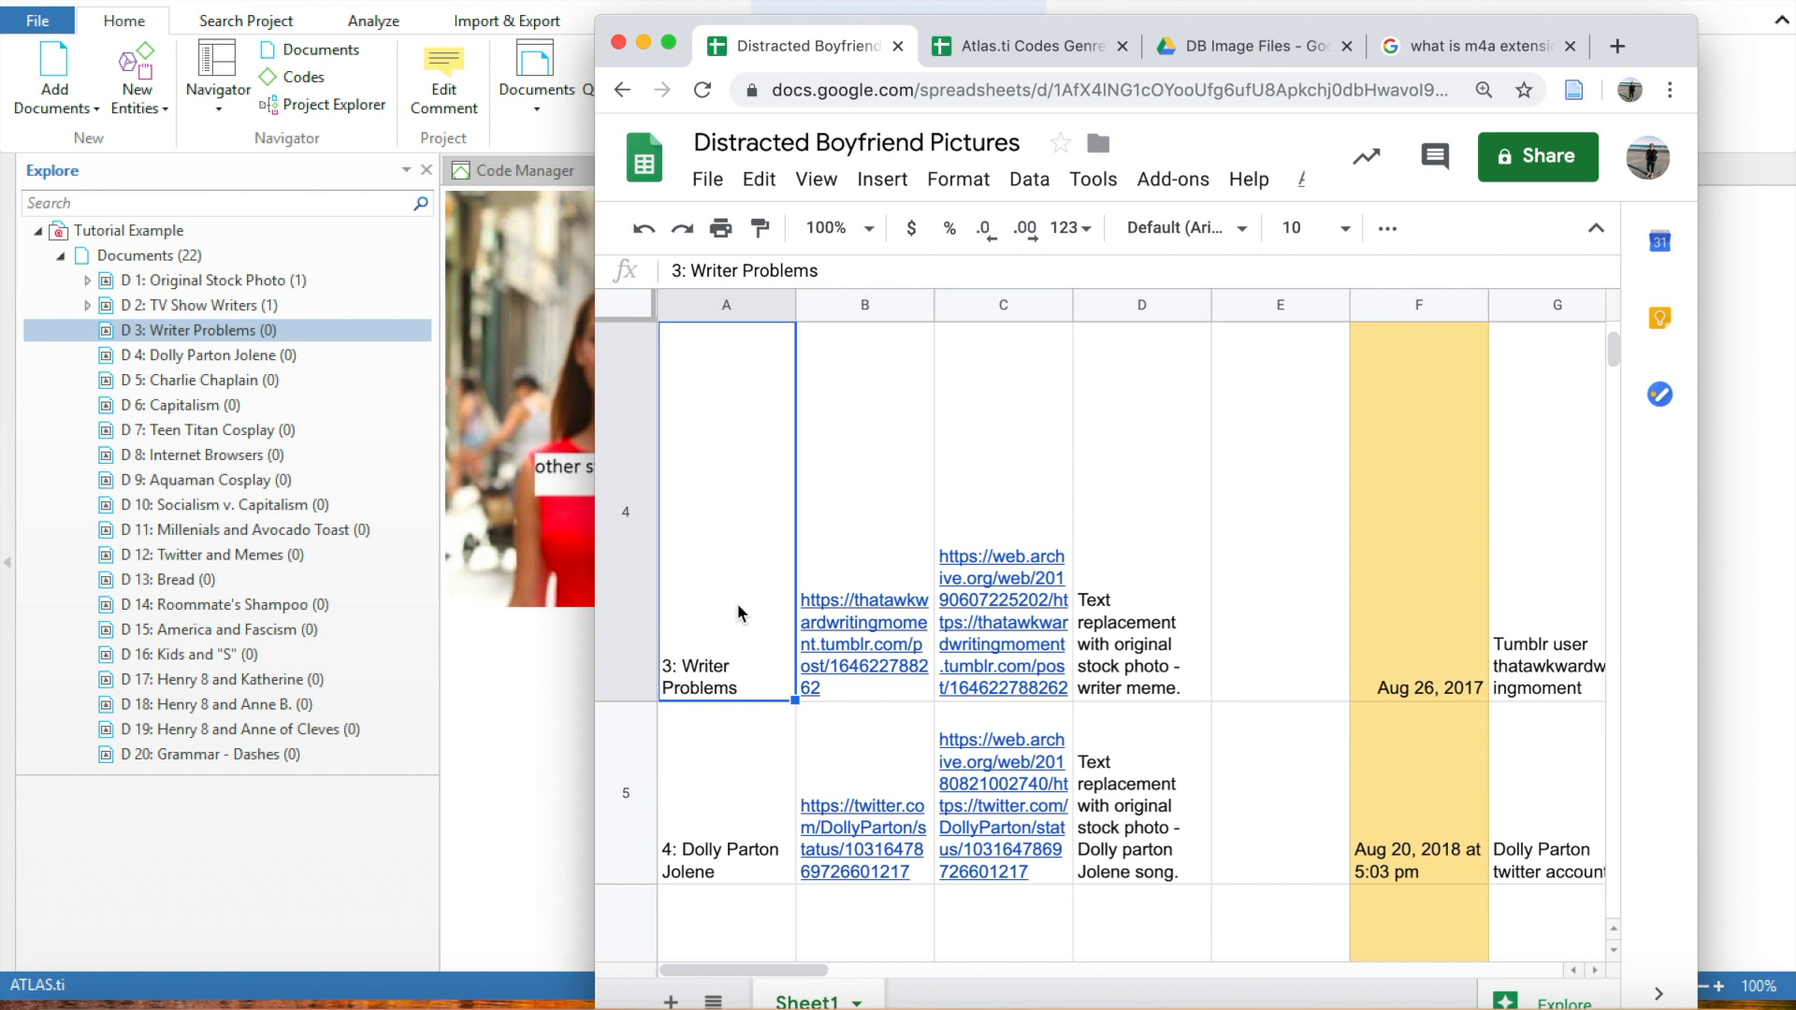
pyautogui.press('Right')
pyautogui.press('Right')
pyautogui.press('Right')
pyautogui.press('Right')
pyautogui.press('Right')
pyautogui.press('Right')
pyautogui.press('Right')
pyautogui.press('Right')
pyautogui.press('Right')
pyautogui.press('Right')
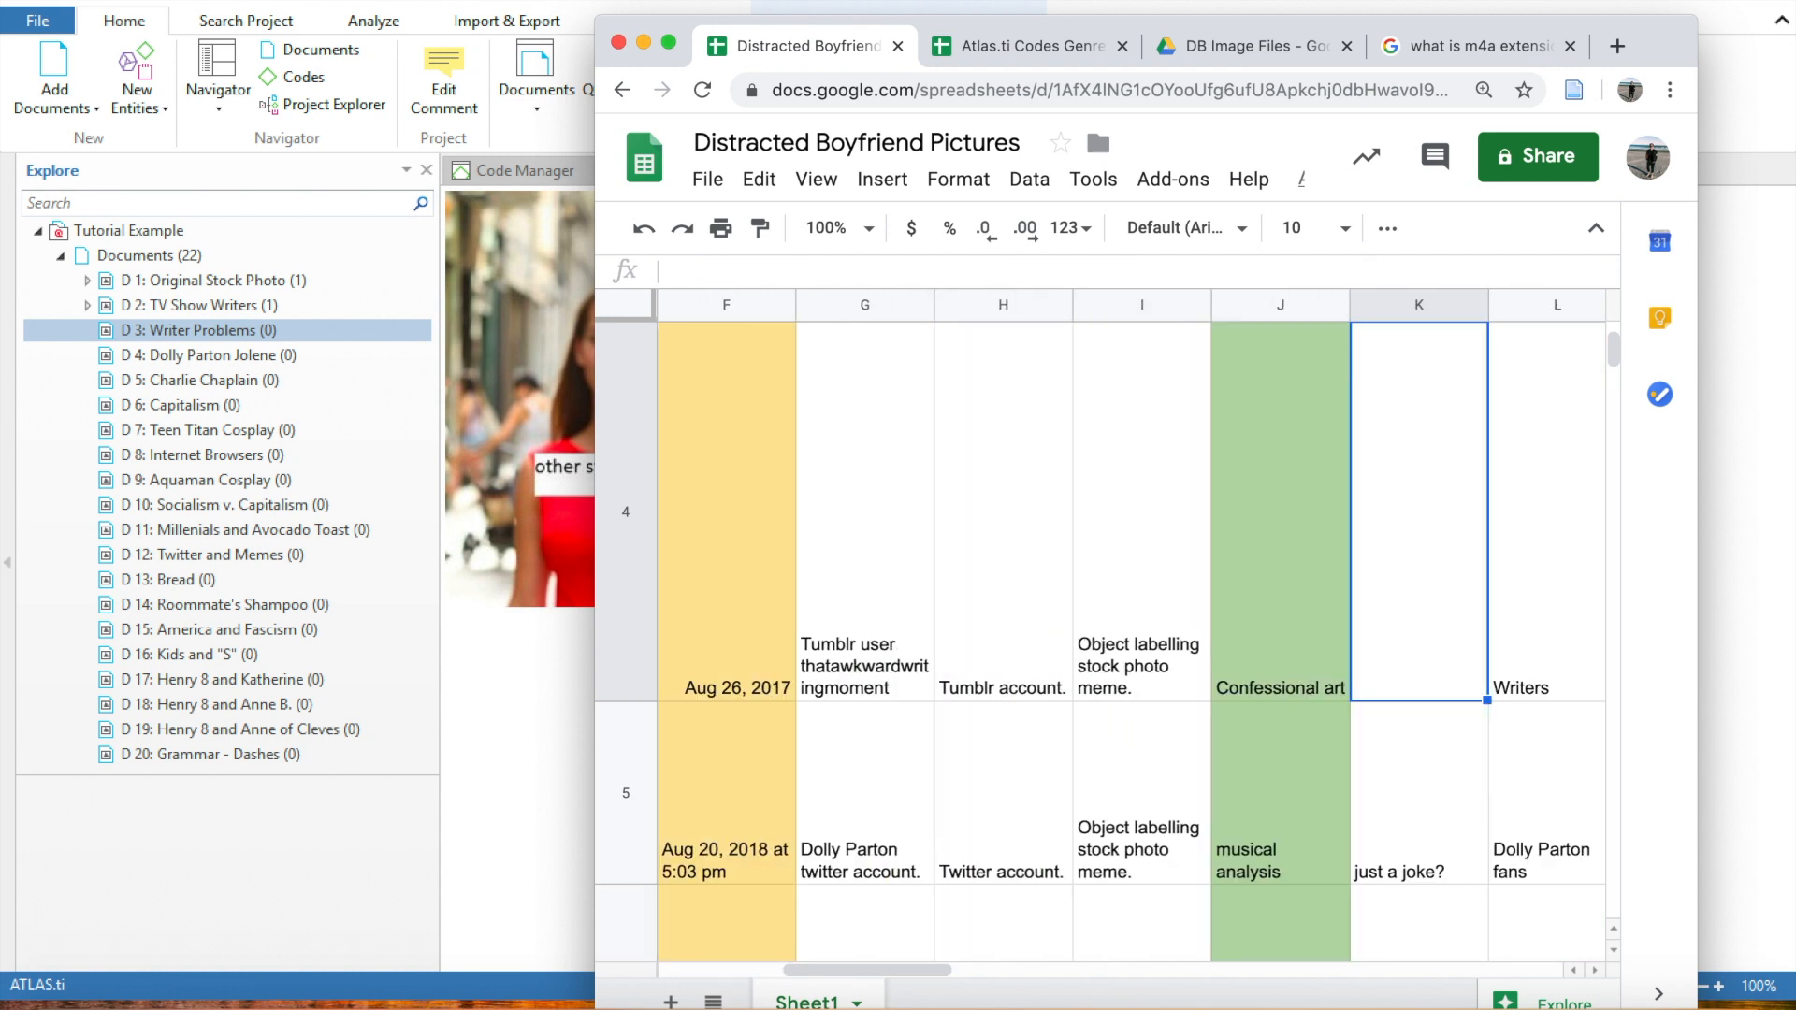
pyautogui.press('Left')
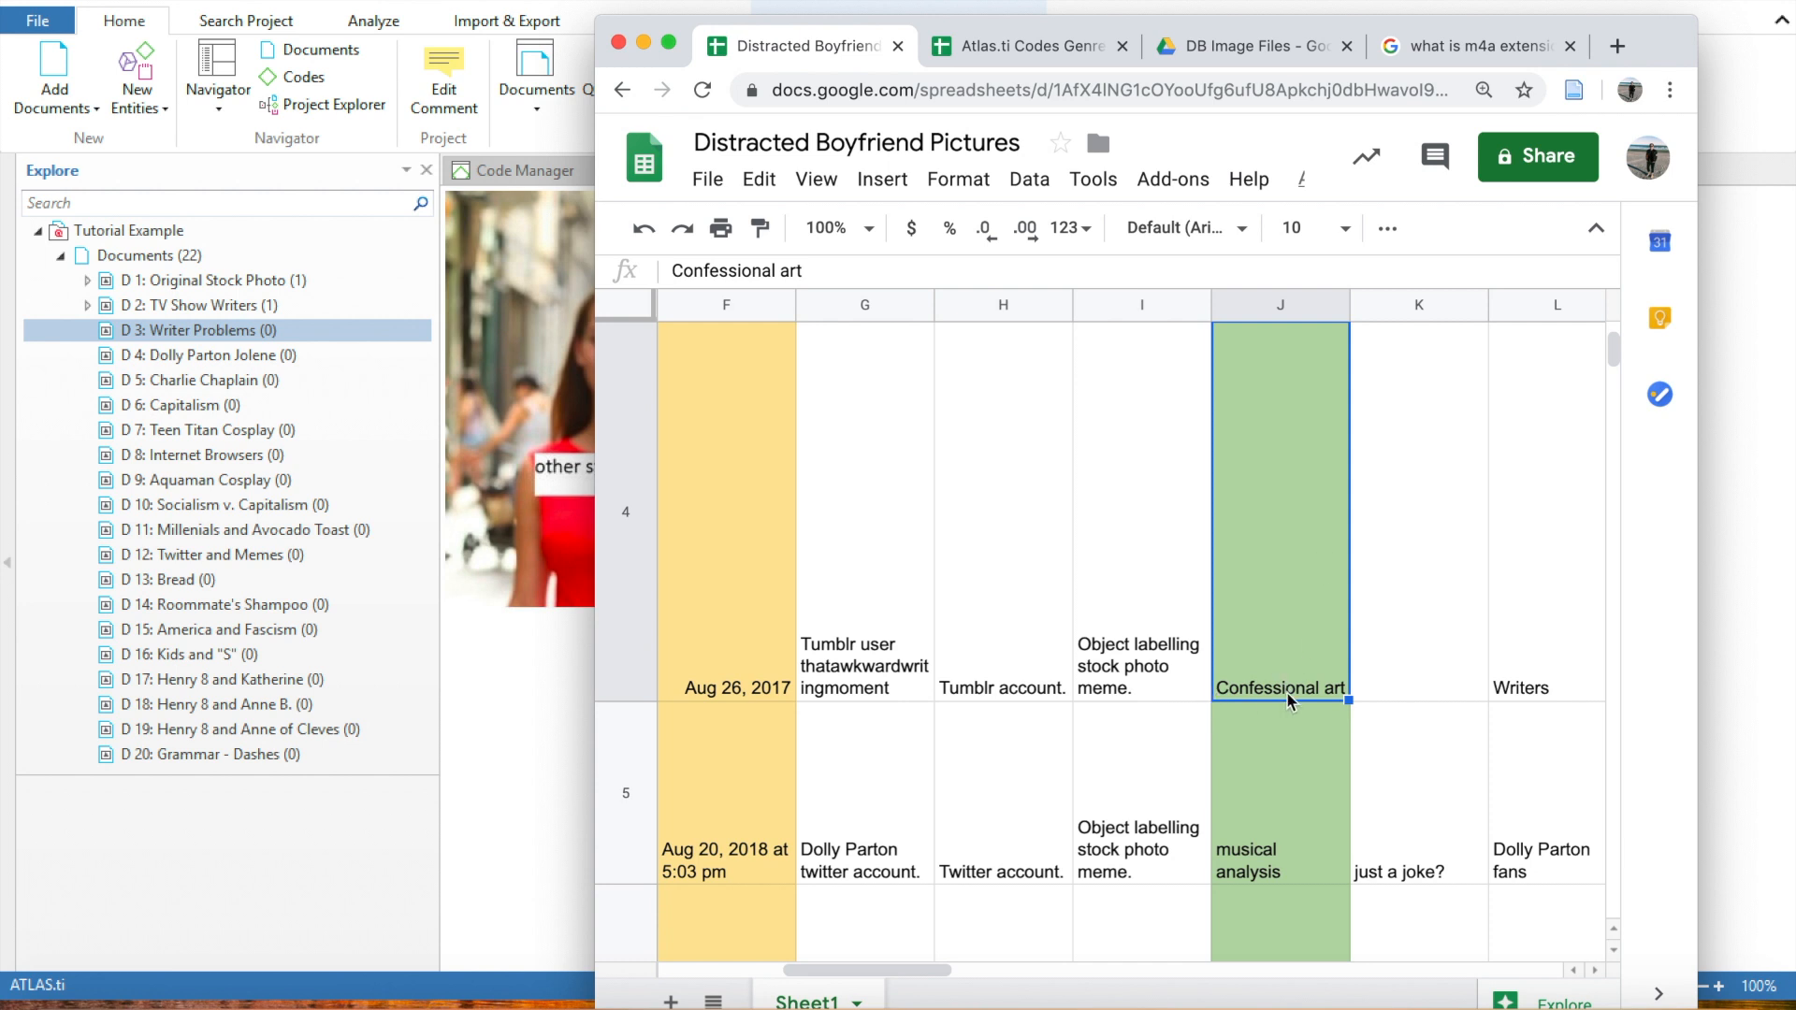
pyautogui.click(644, 44)
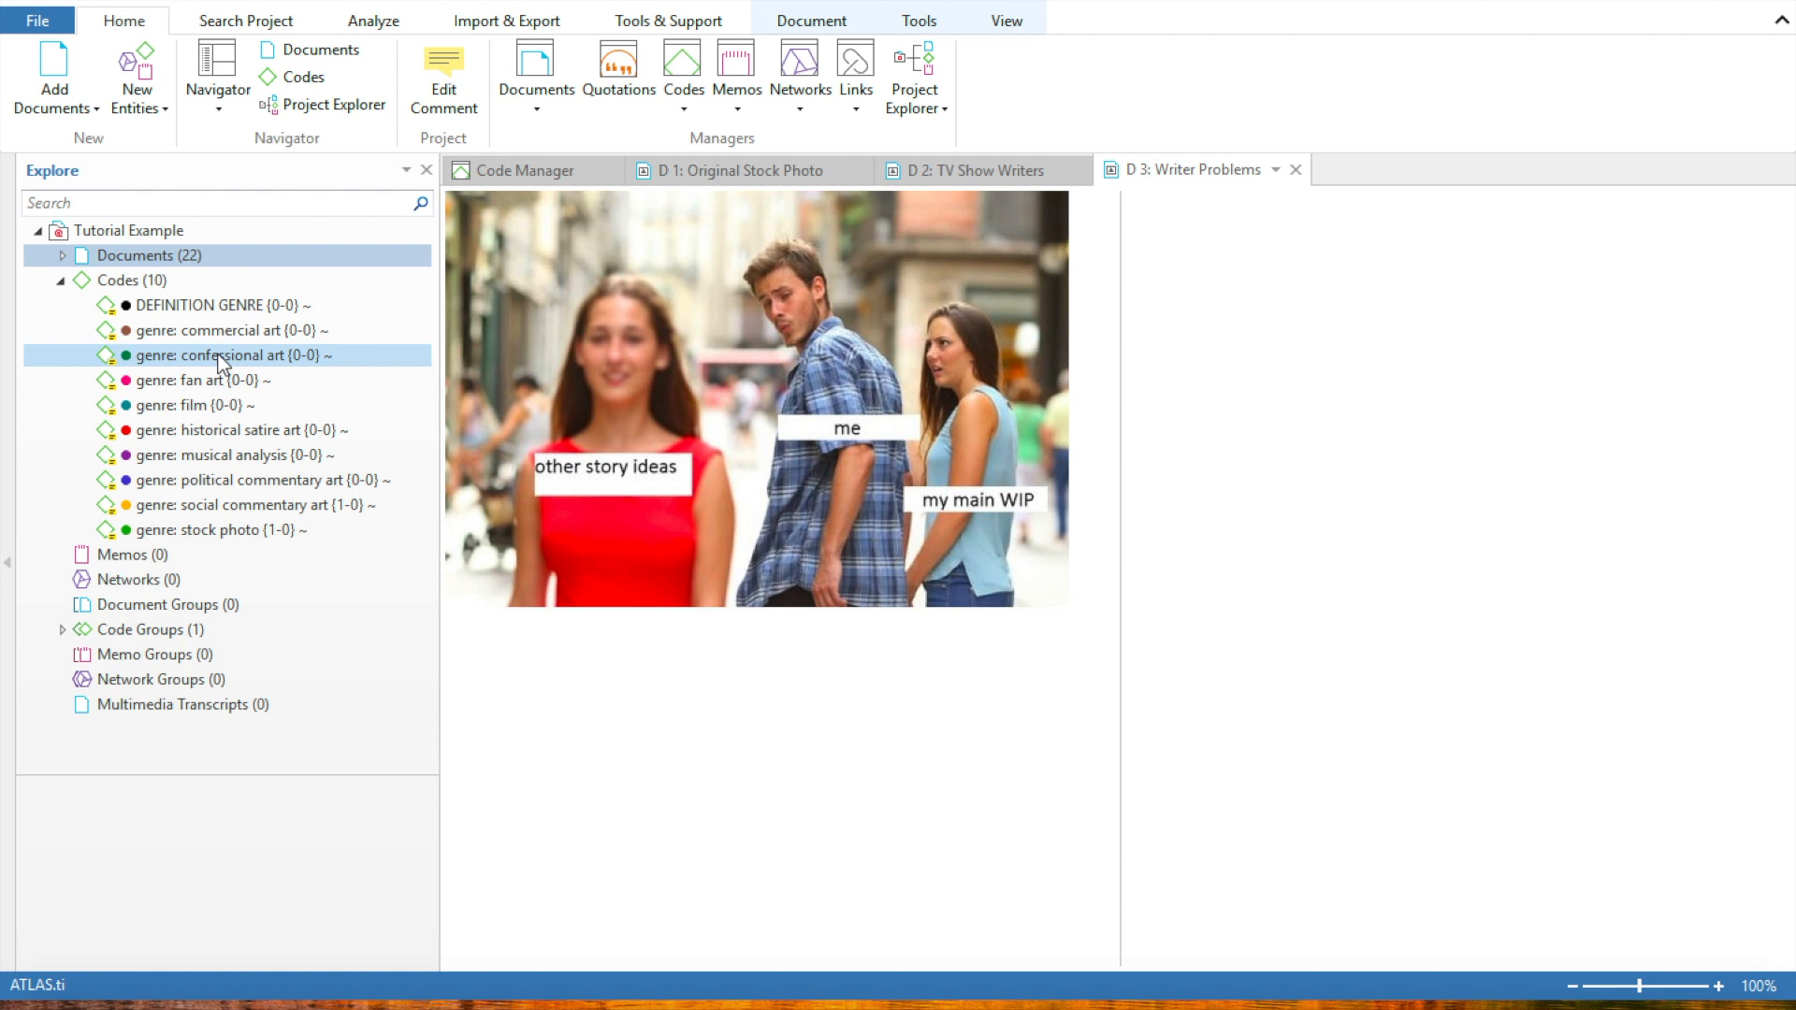
# Mark the whole image in D 3: Writer Problems as a quotation and apply the code "genre: confessional art" to it
pyautogui.moveTo(451, 194); pyautogui.dragTo(1158, 644)
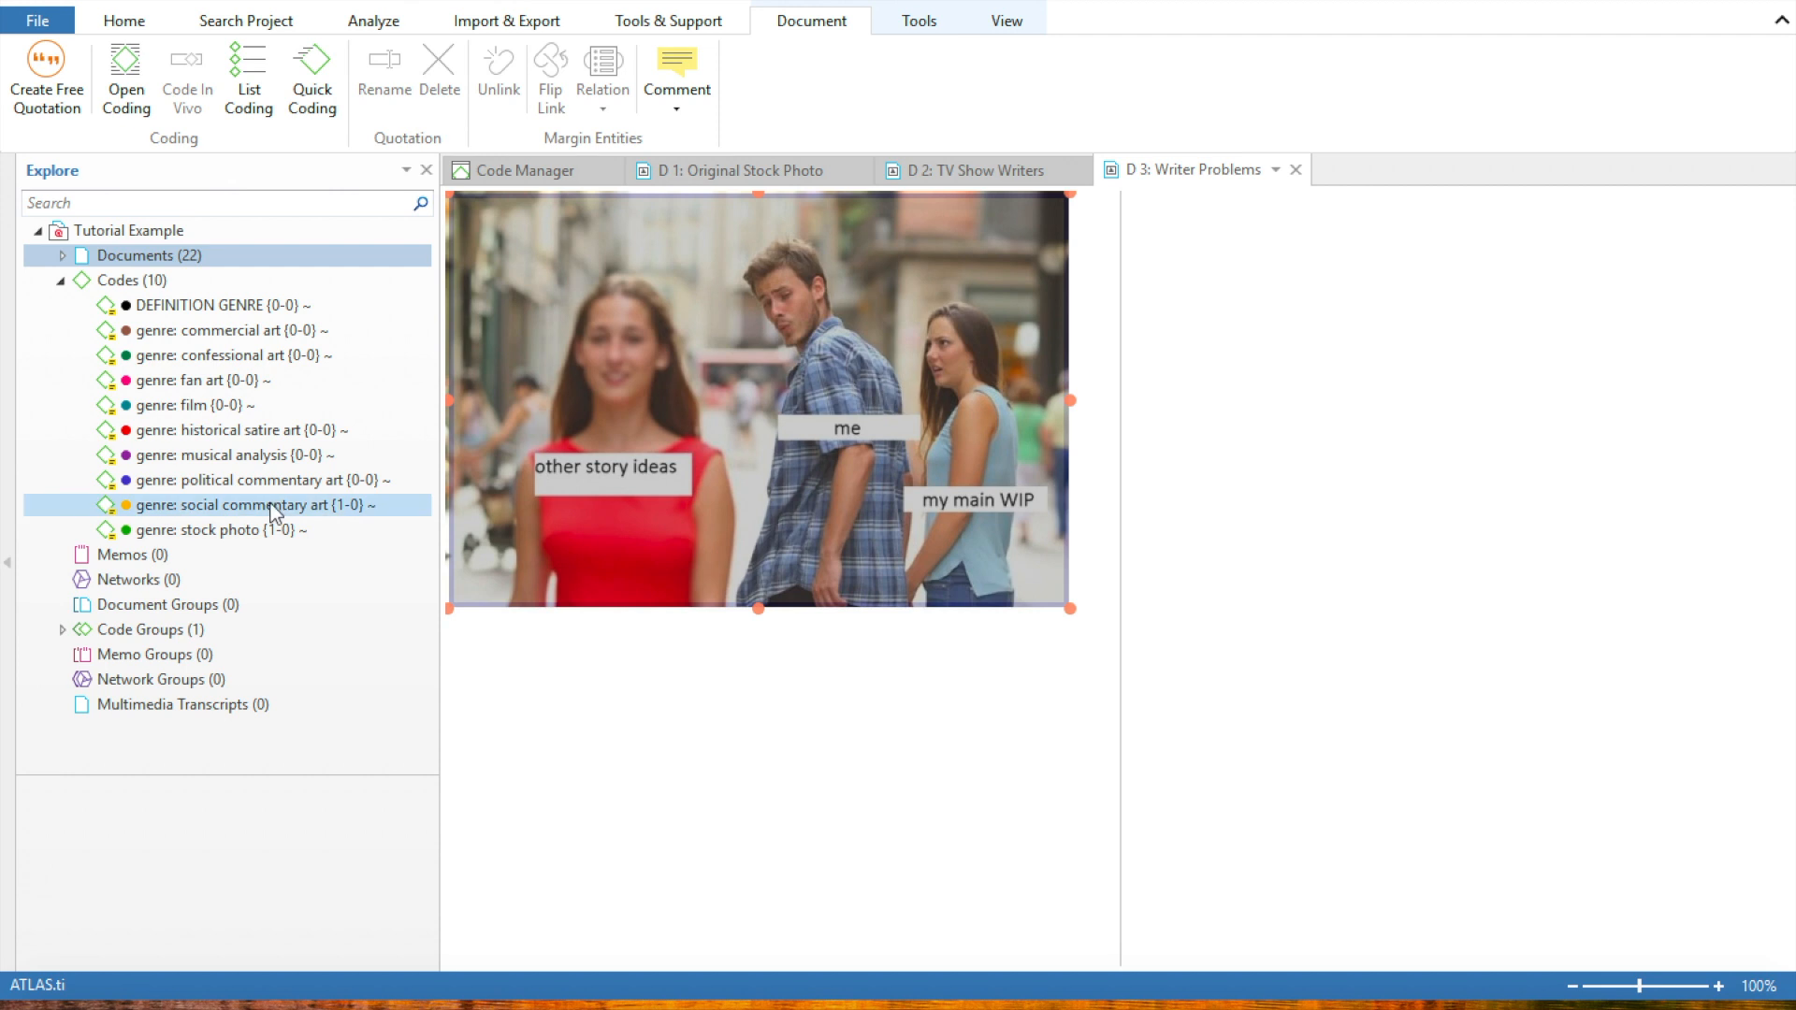
pyautogui.click(239, 356)
pyautogui.moveTo(238, 356); pyautogui.dragTo(697, 355)
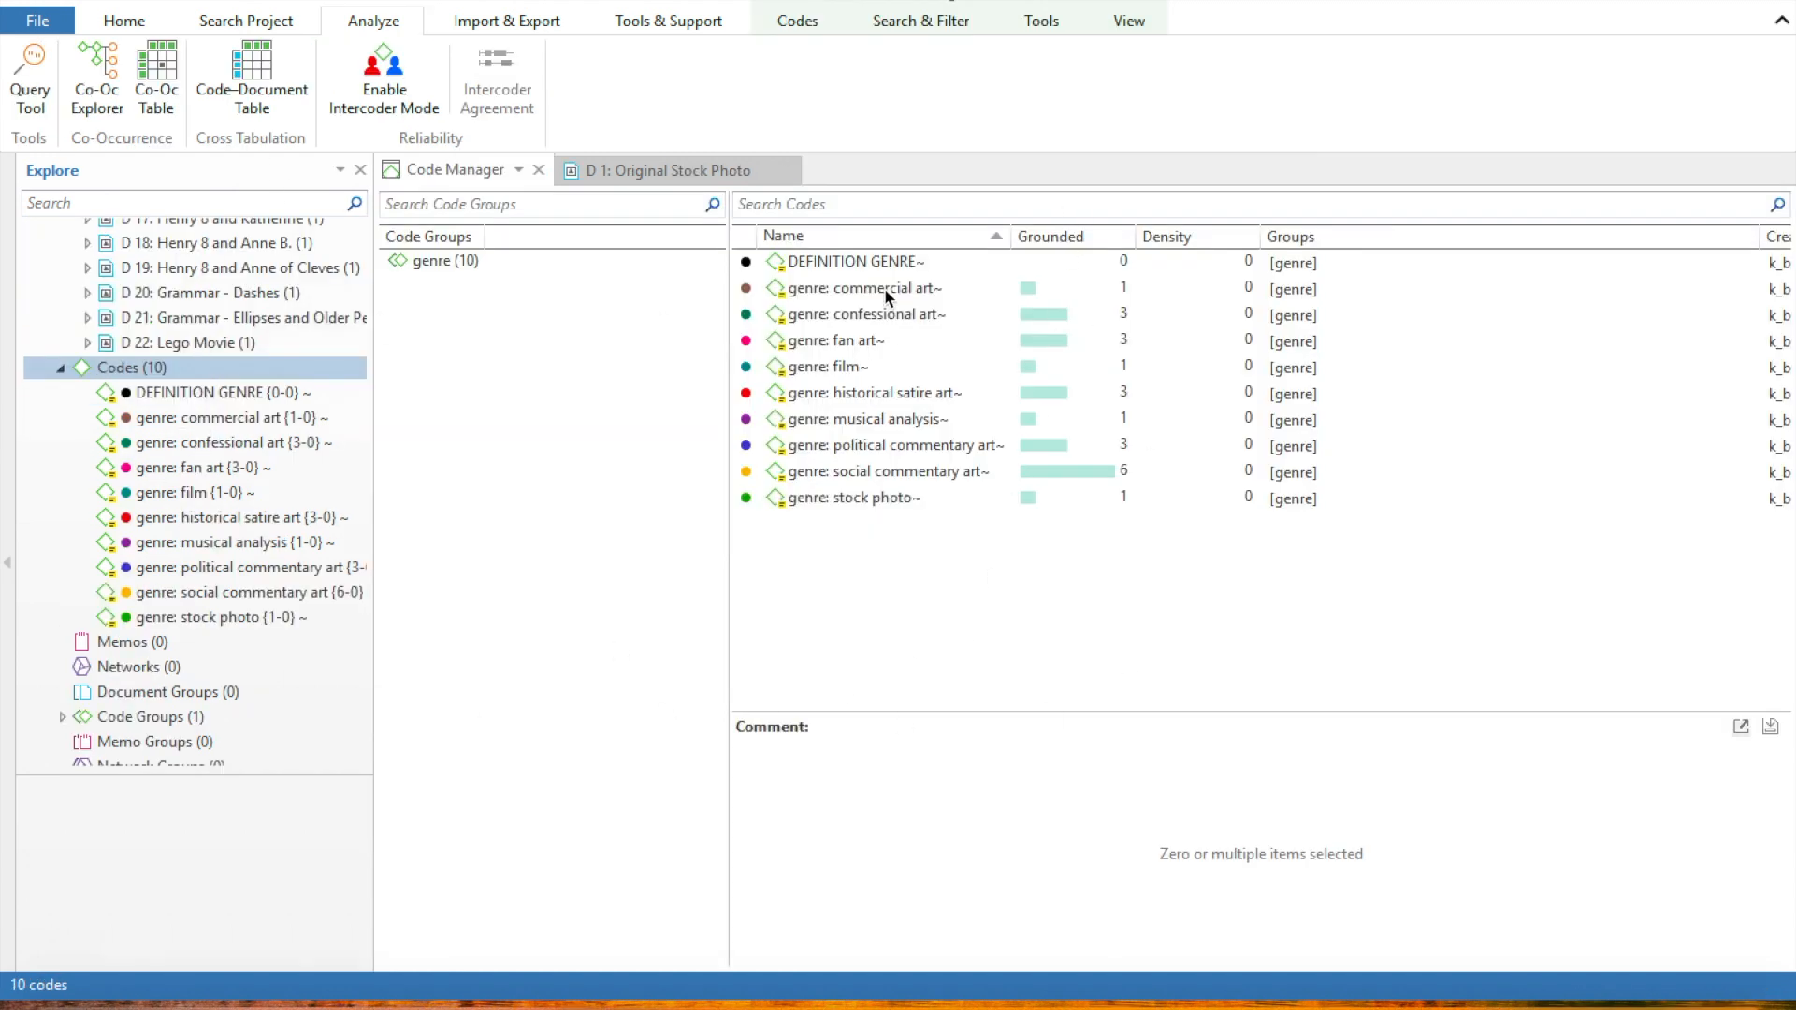
# Open the Network Manager and create a new network named Genres
pyautogui.scroll(-1, 262, 367)
pyautogui.scroll(7, 261, 366)
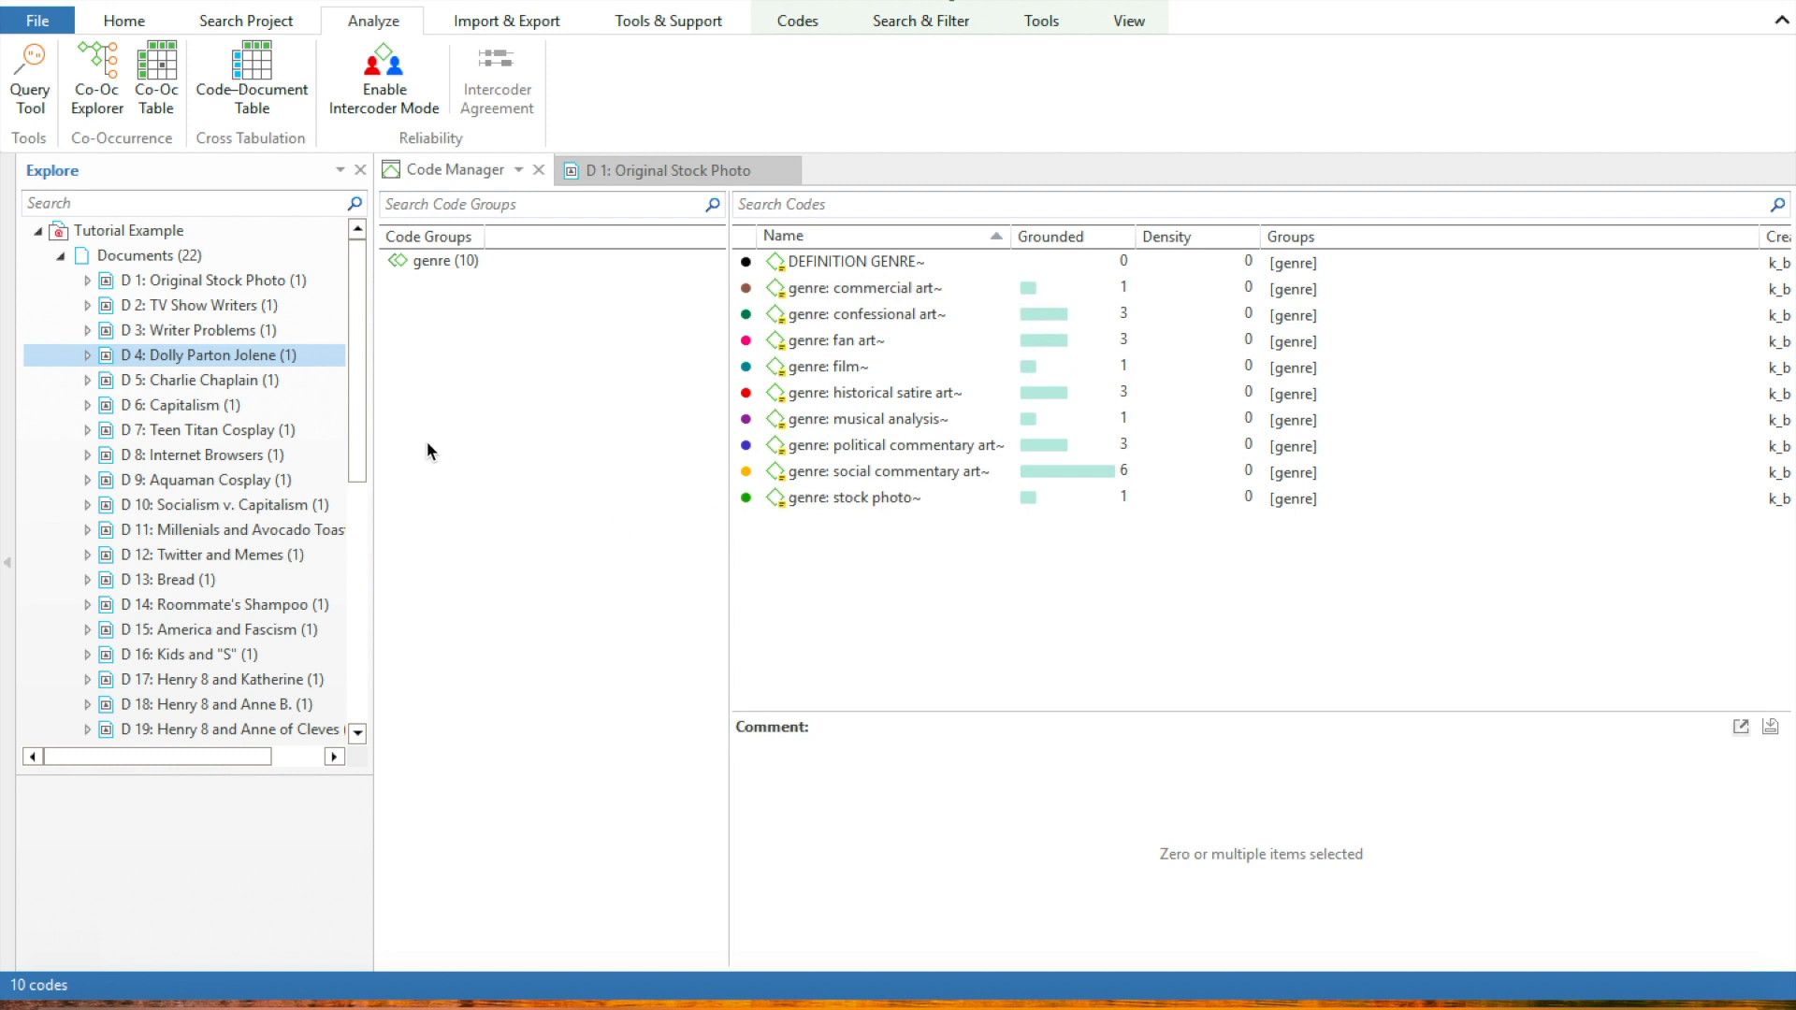
pyautogui.click(122, 21)
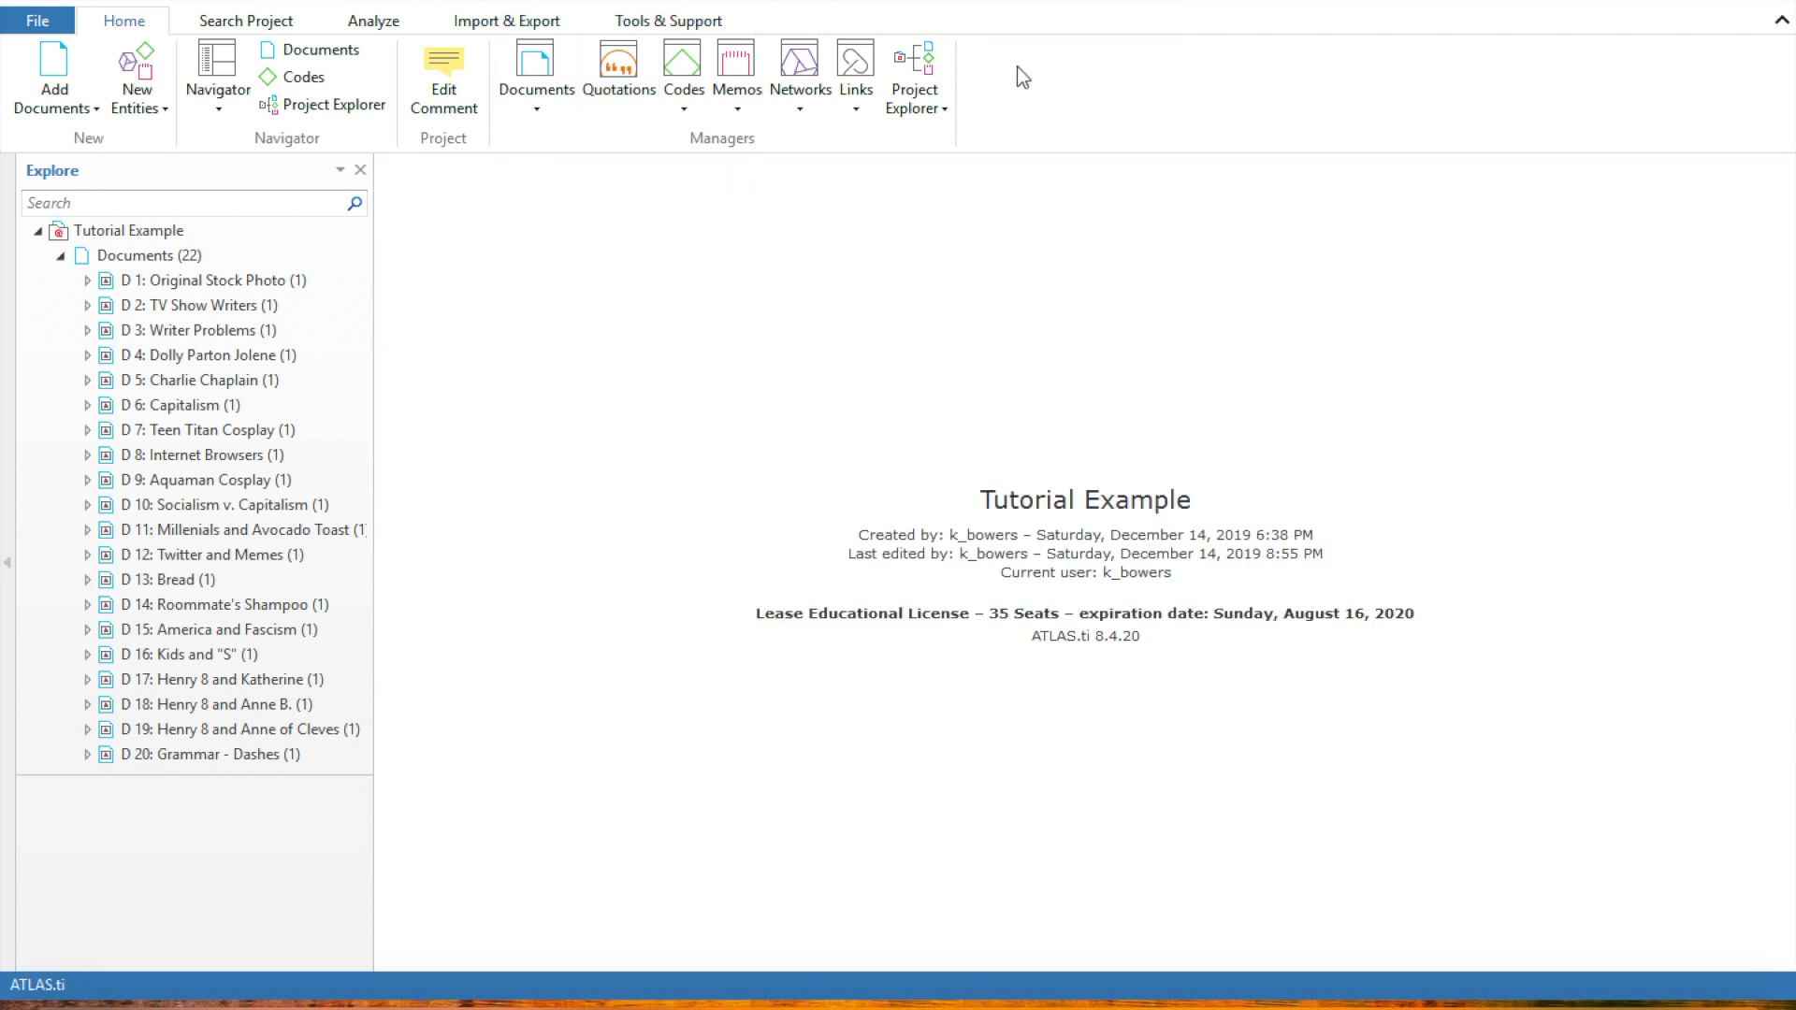
pyautogui.click(803, 110)
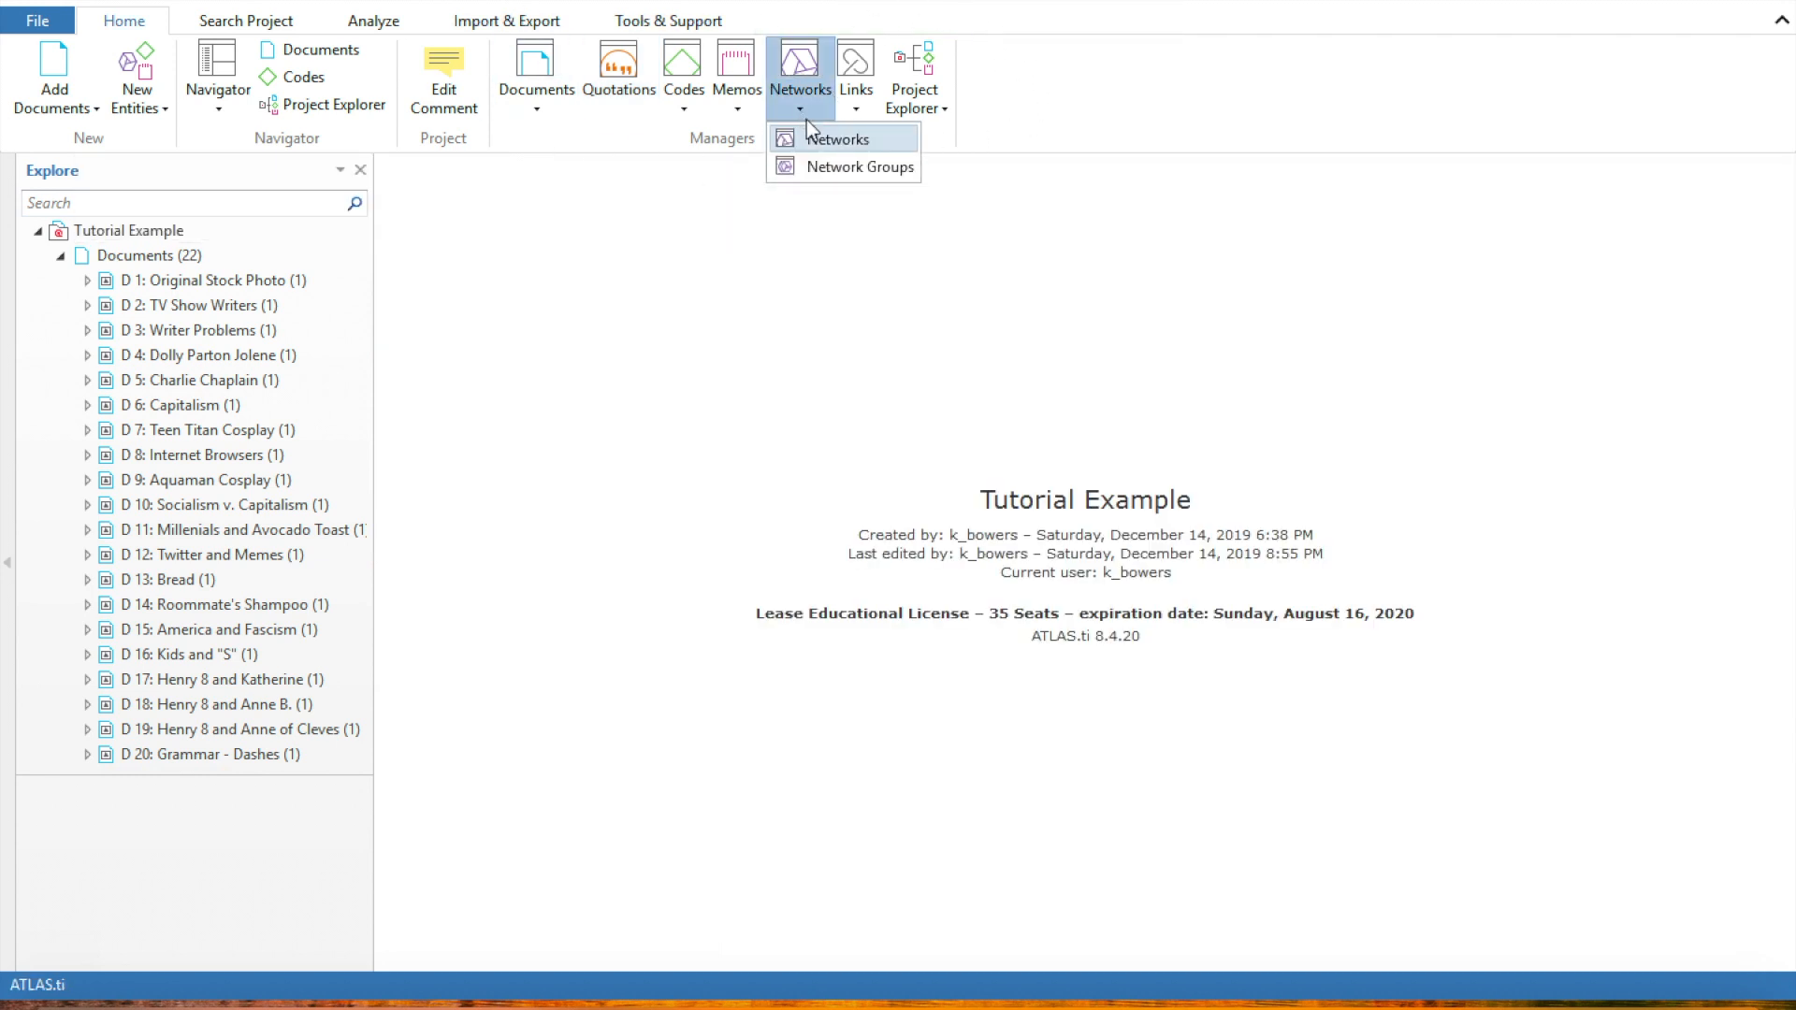
pyautogui.click(820, 138)
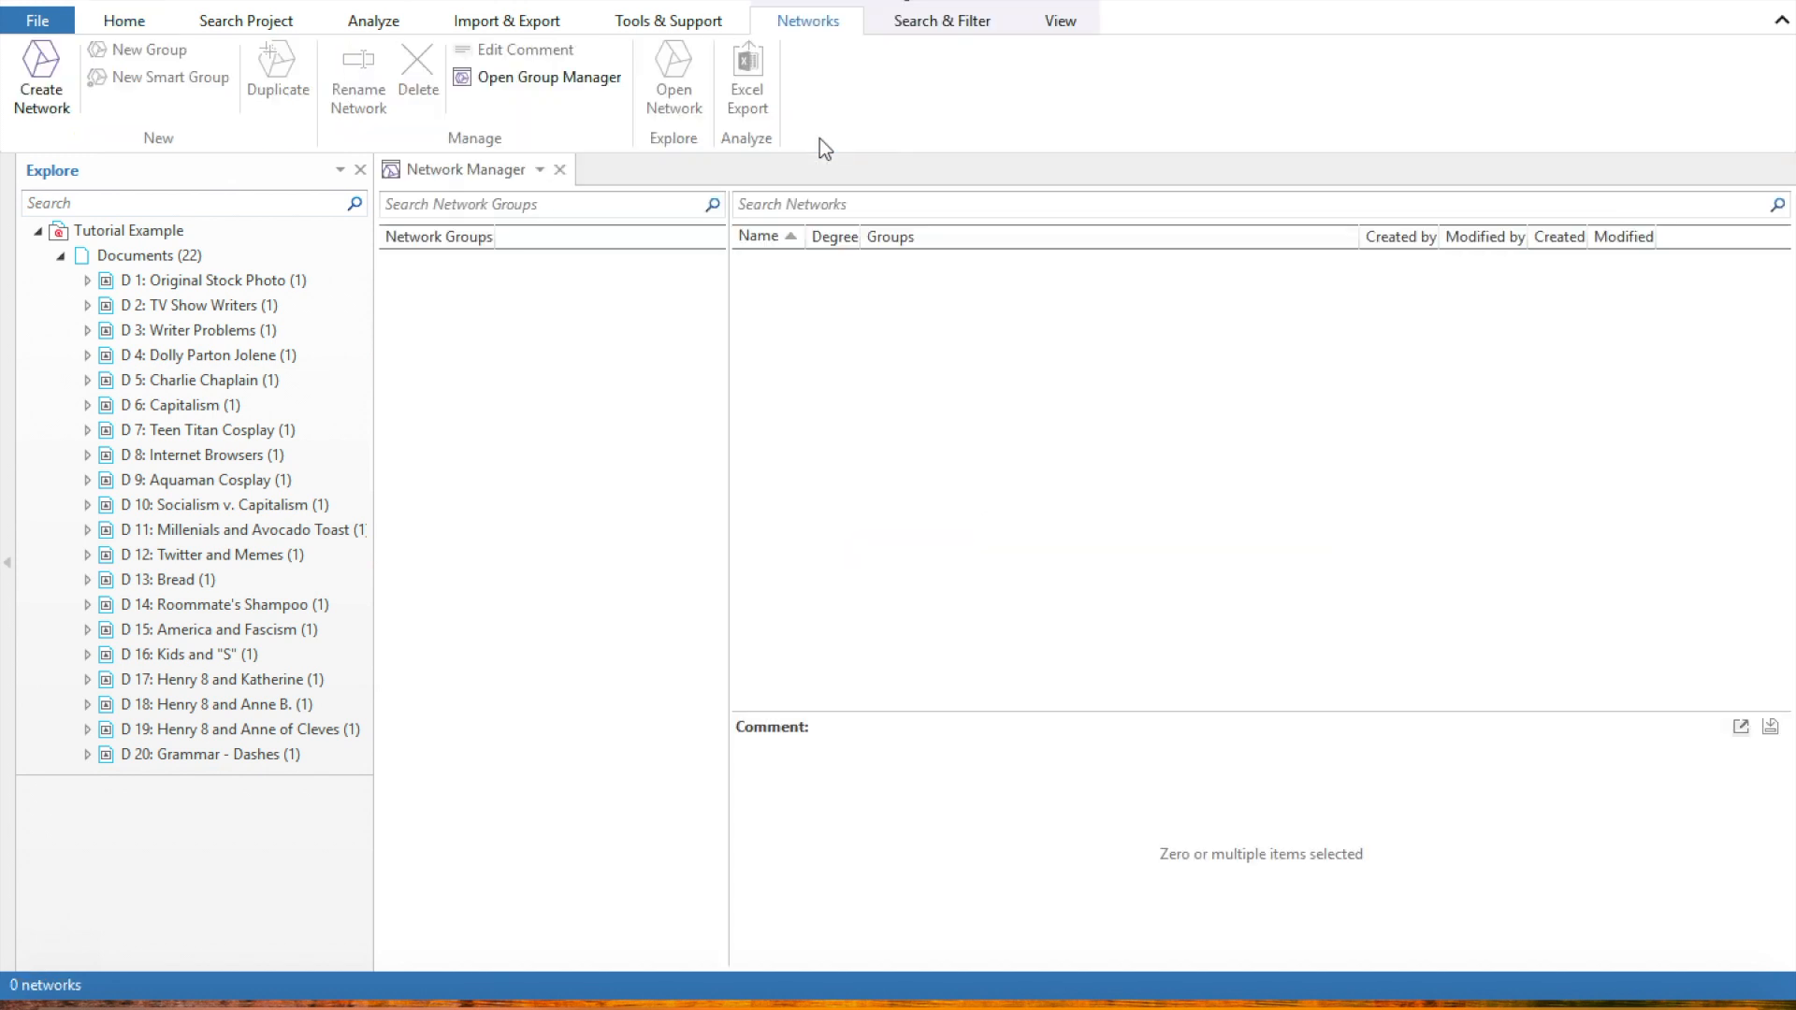
pyautogui.click(49, 94)
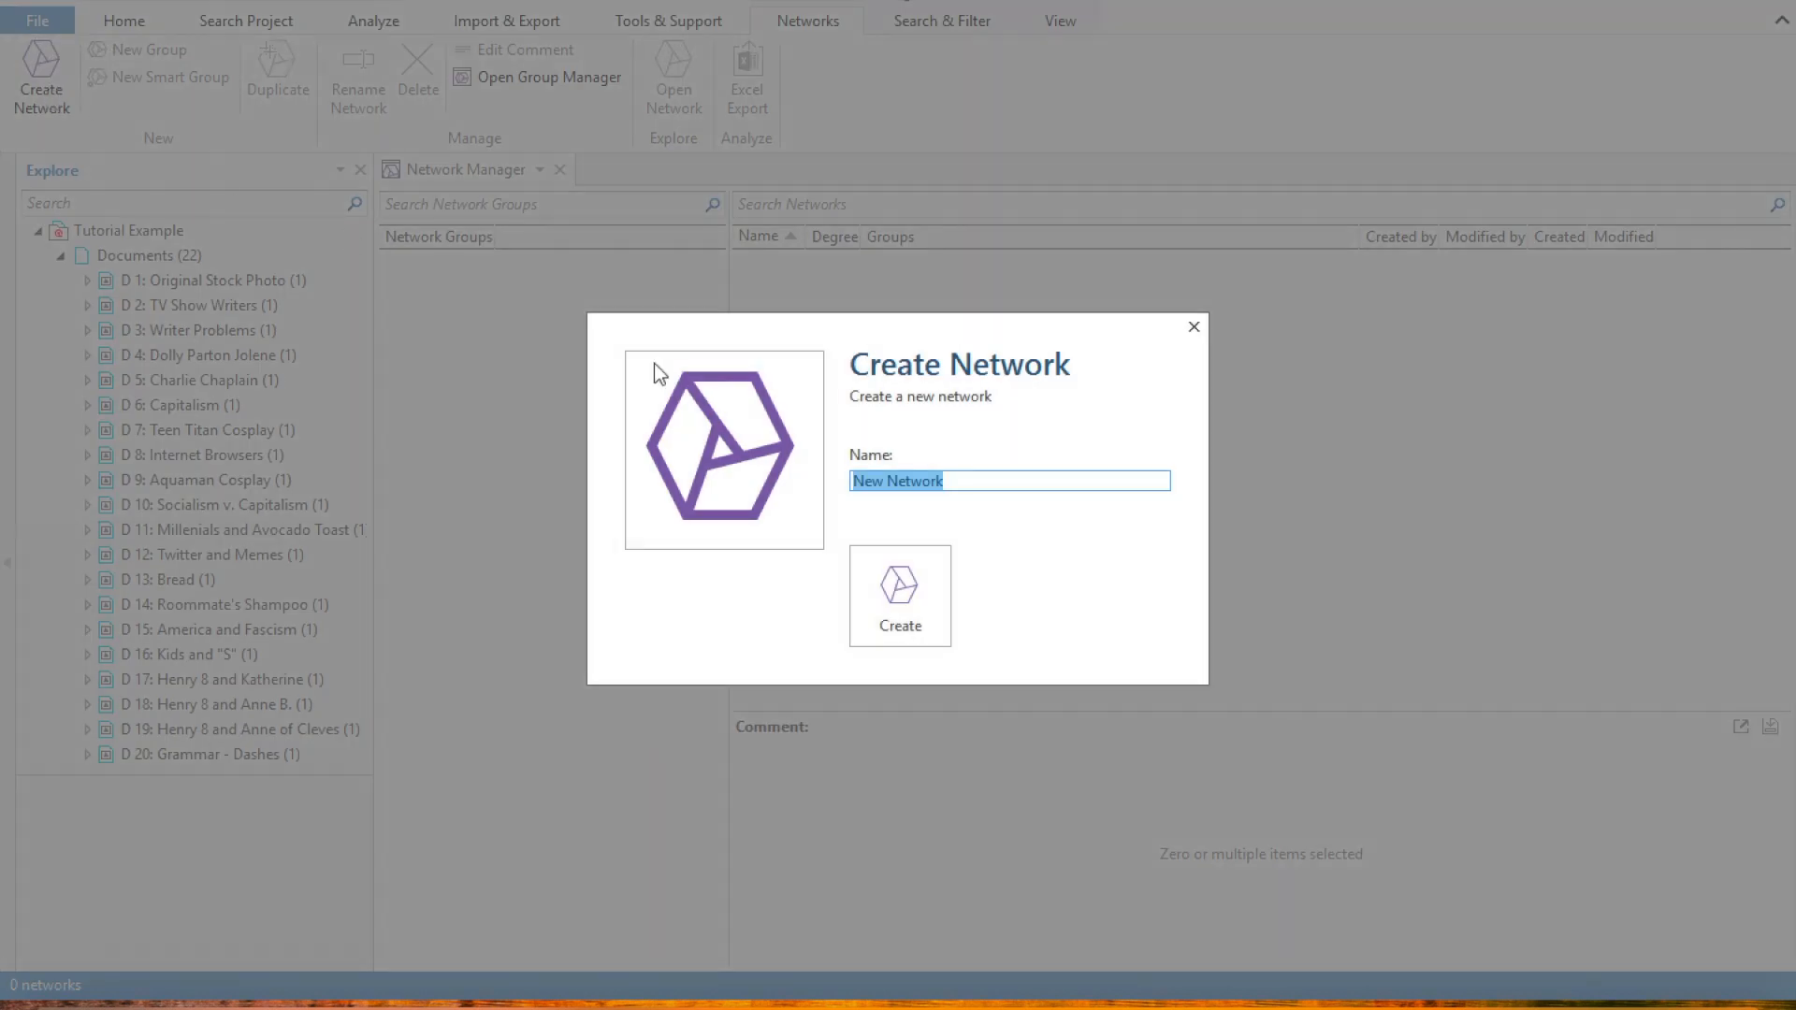
pyautogui.write('Genres')
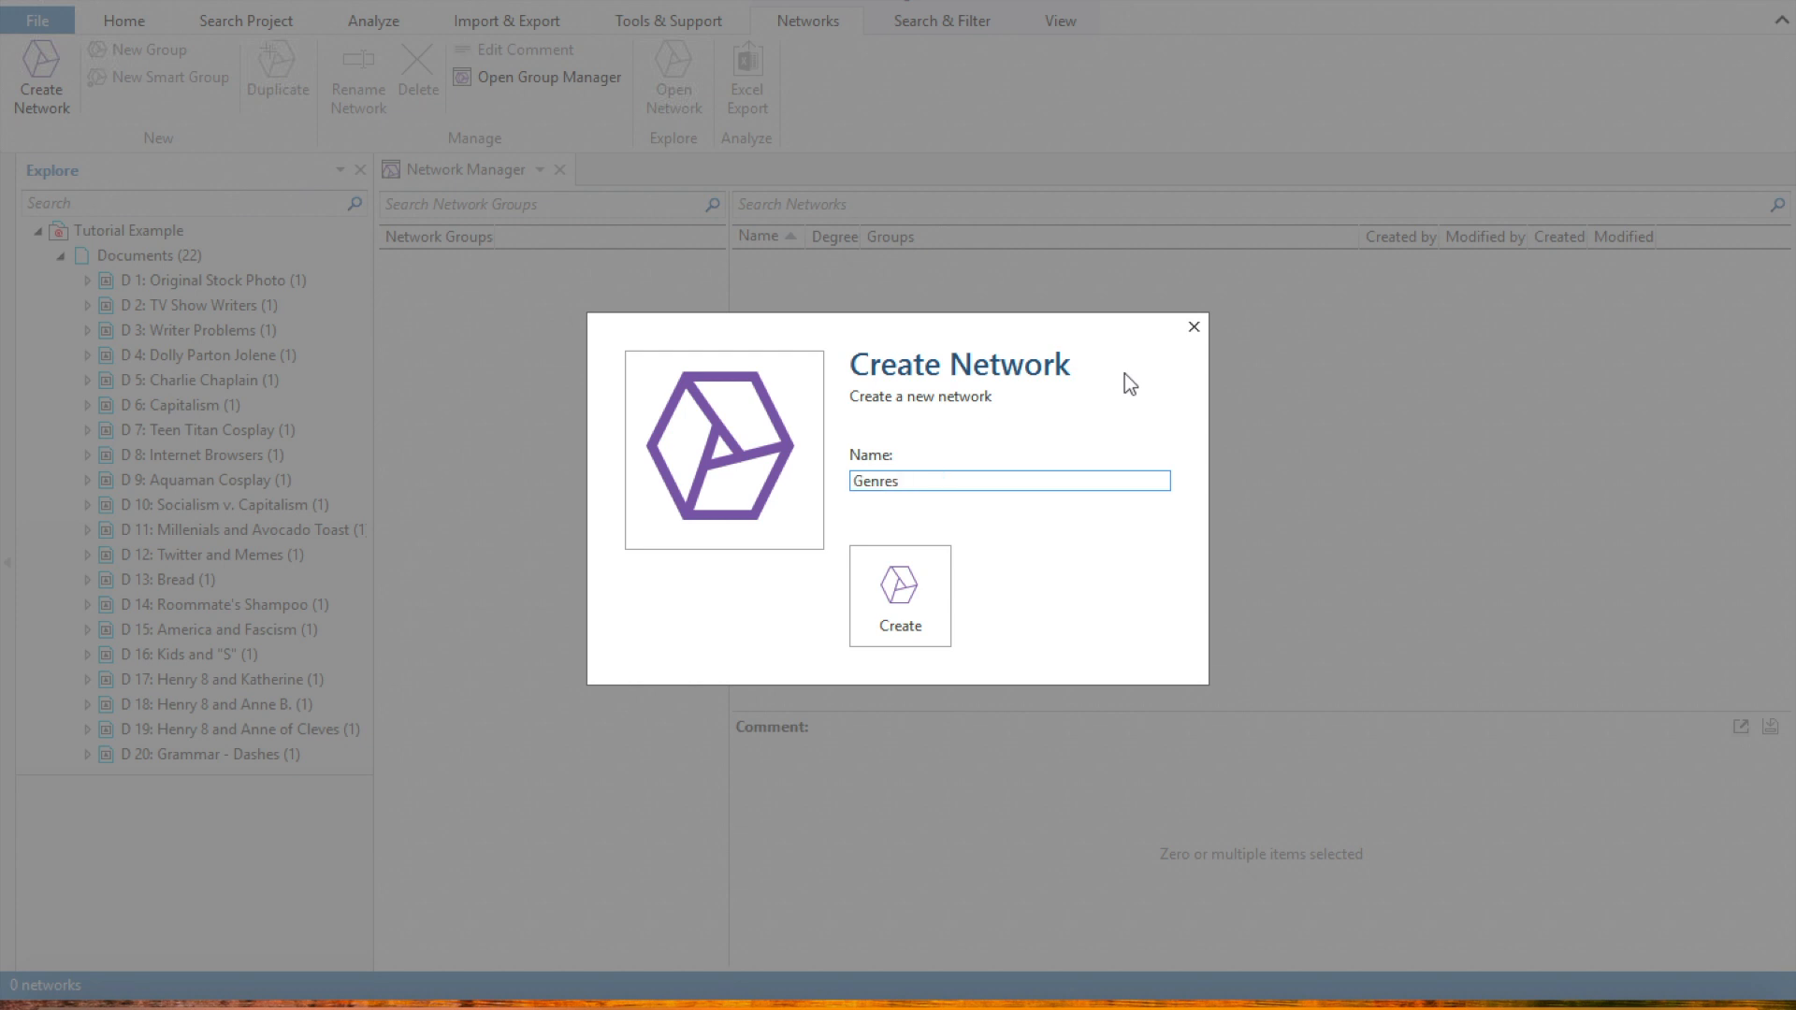
pyautogui.click(939, 608)
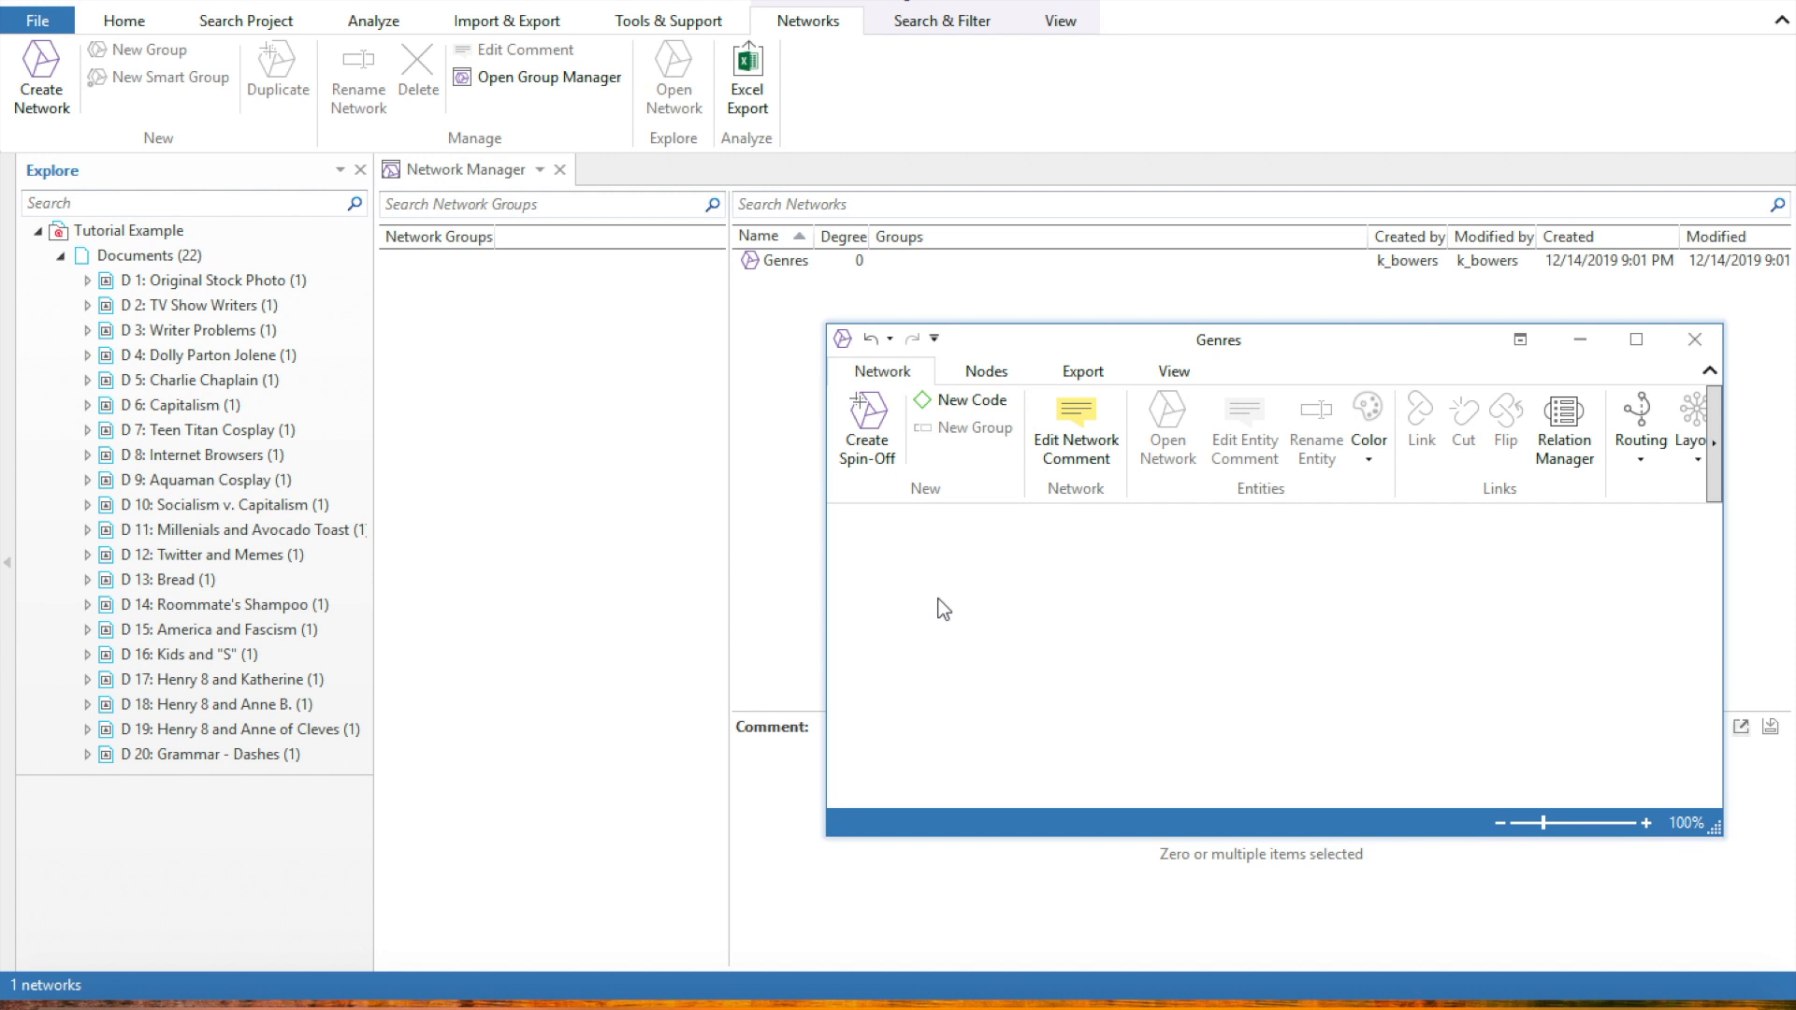
# Dock the Genres network in the main window and place the DEFINITION GENRE code at its center
pyautogui.moveTo(1334, 350); pyautogui.dragTo(1254, 321)
pyautogui.click(1478, 337)
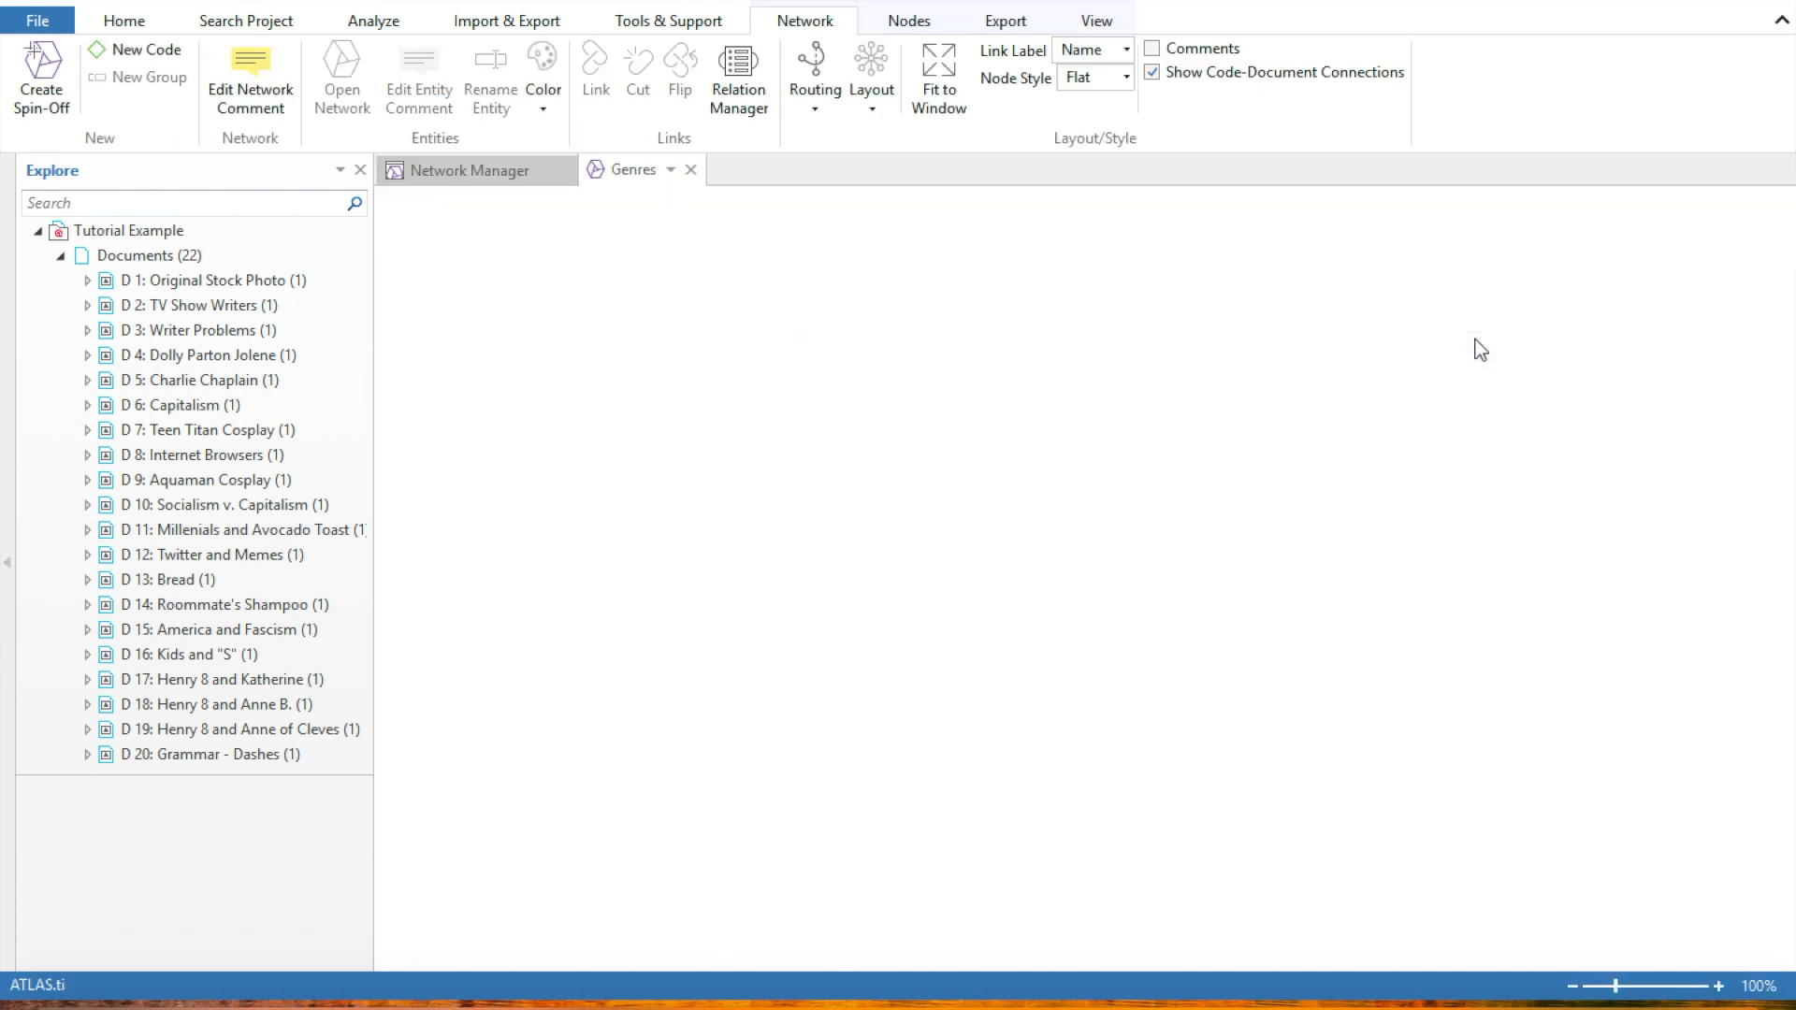
pyautogui.click(61, 255)
pyautogui.click(62, 280)
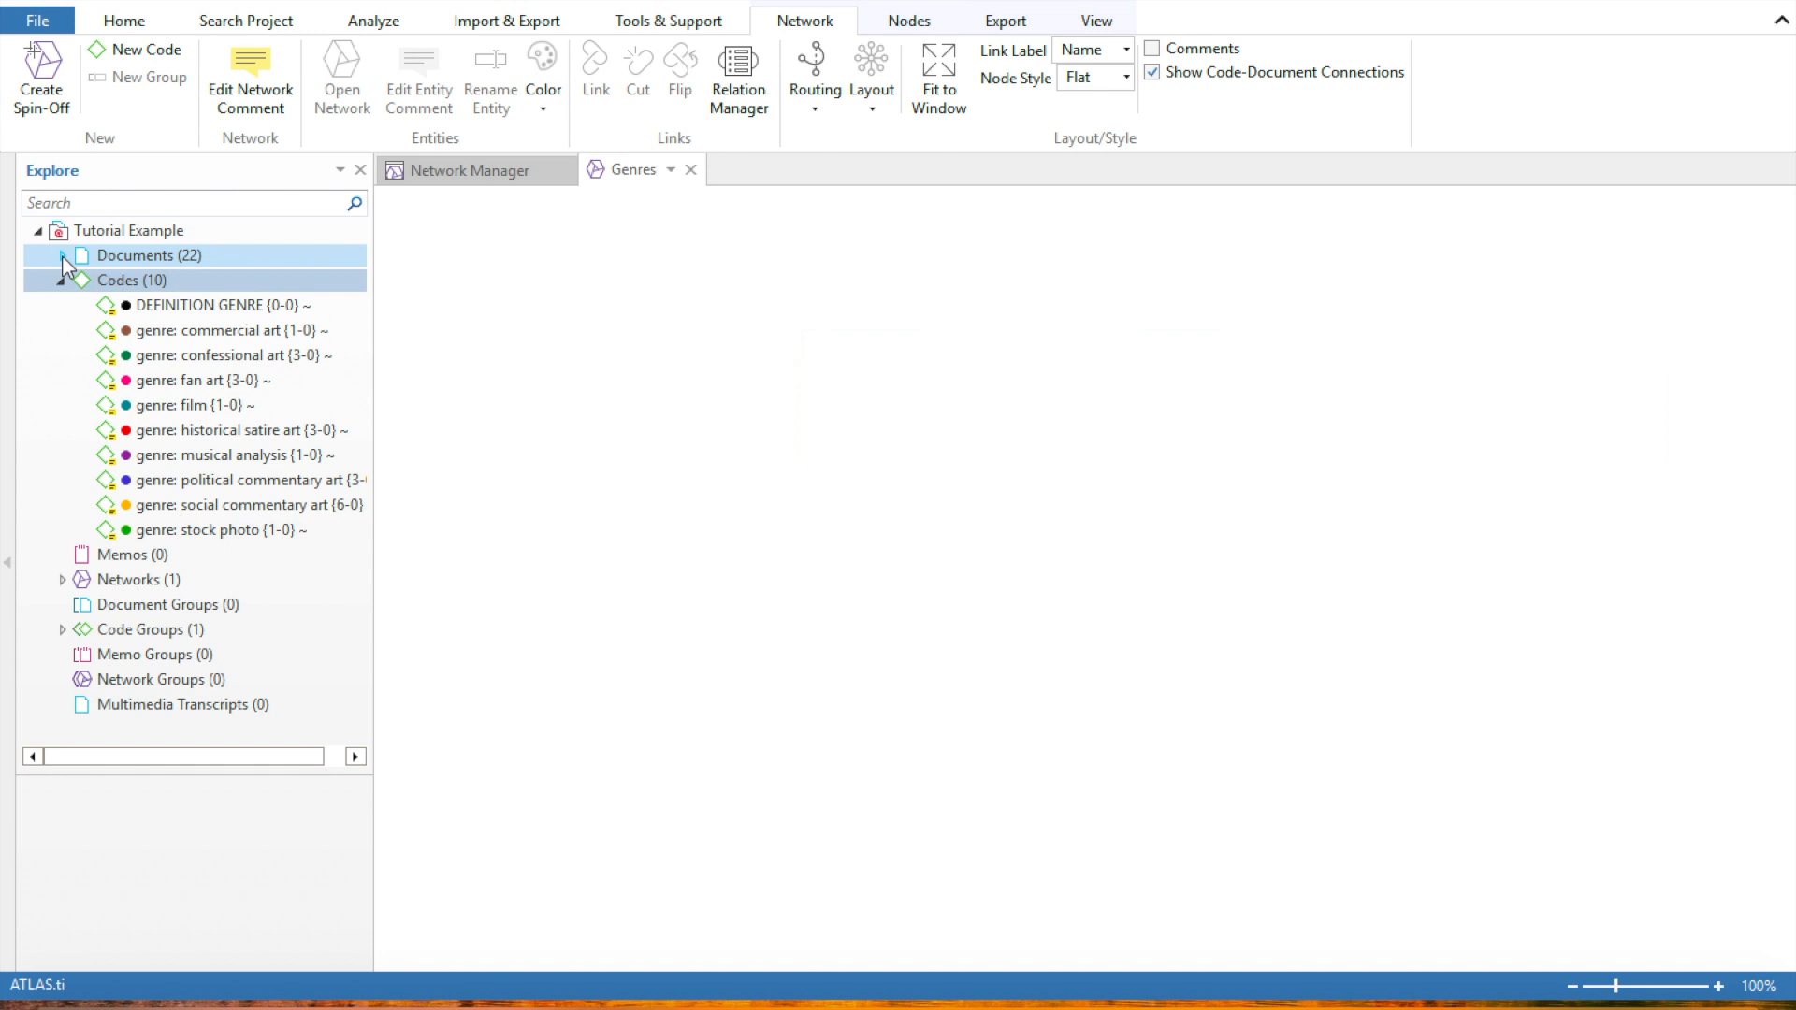
pyautogui.click(200, 316)
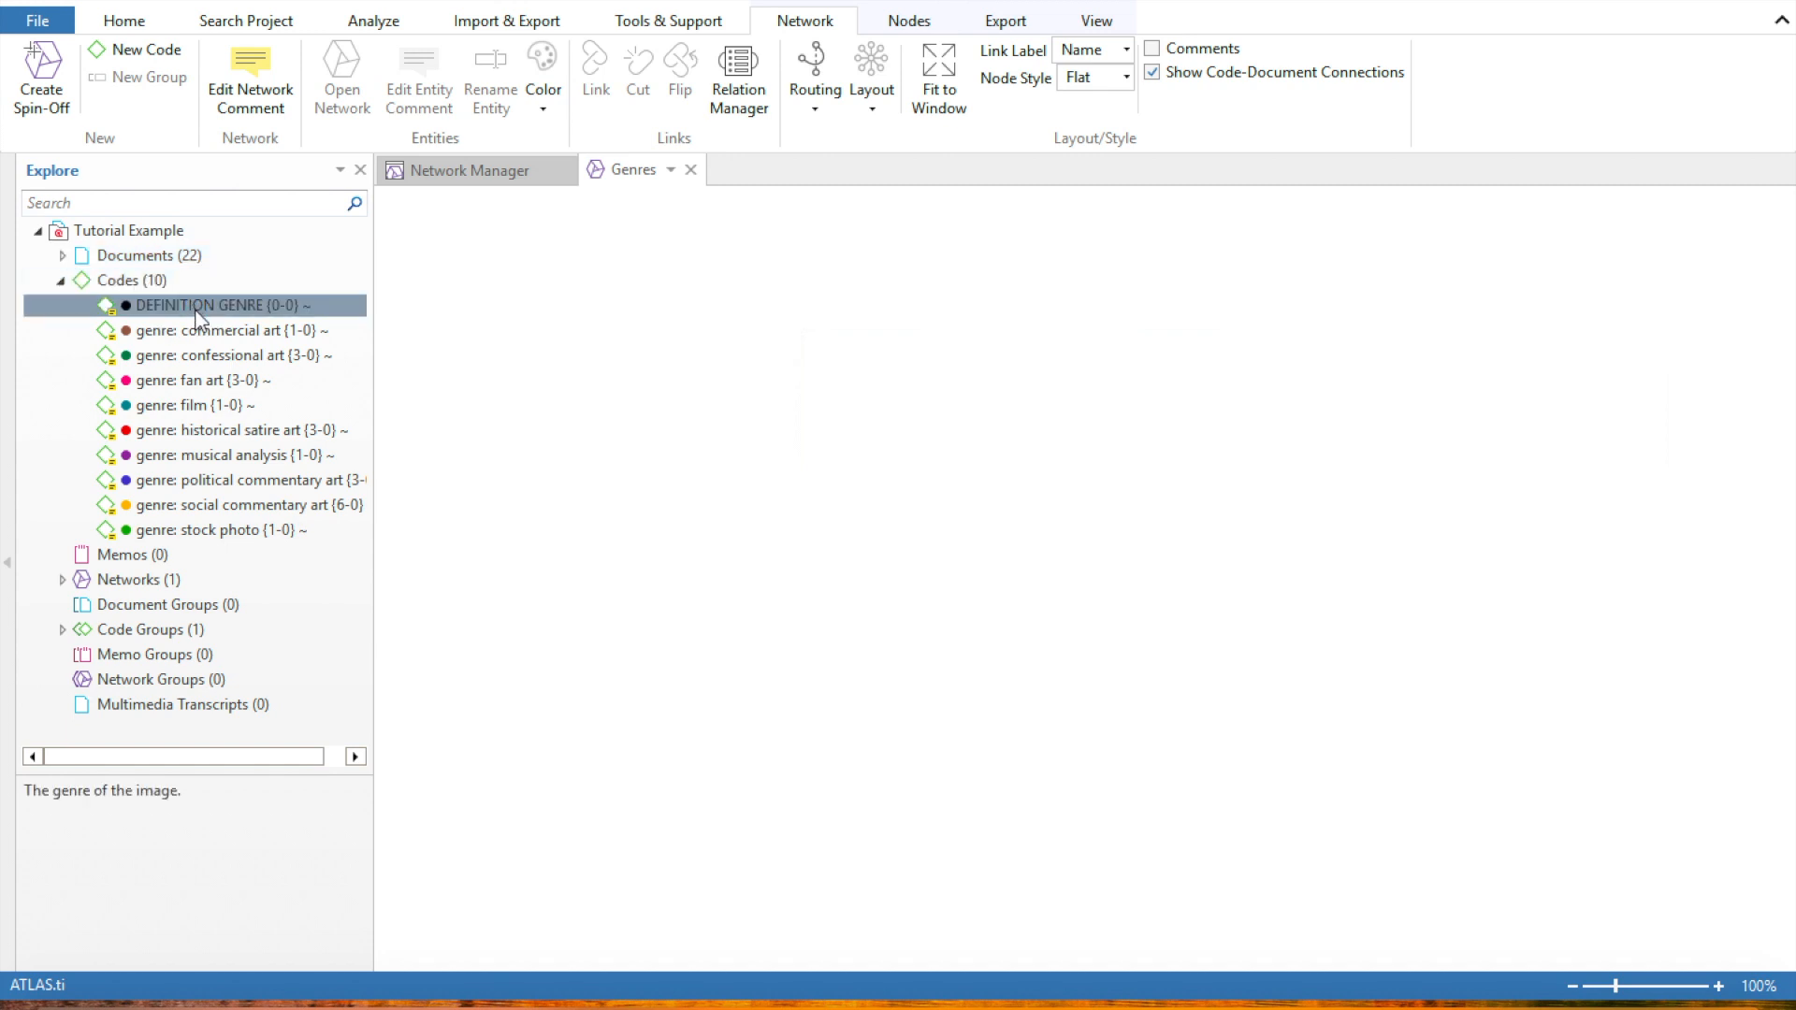
pyautogui.moveTo(183, 305); pyautogui.dragTo(1111, 513)
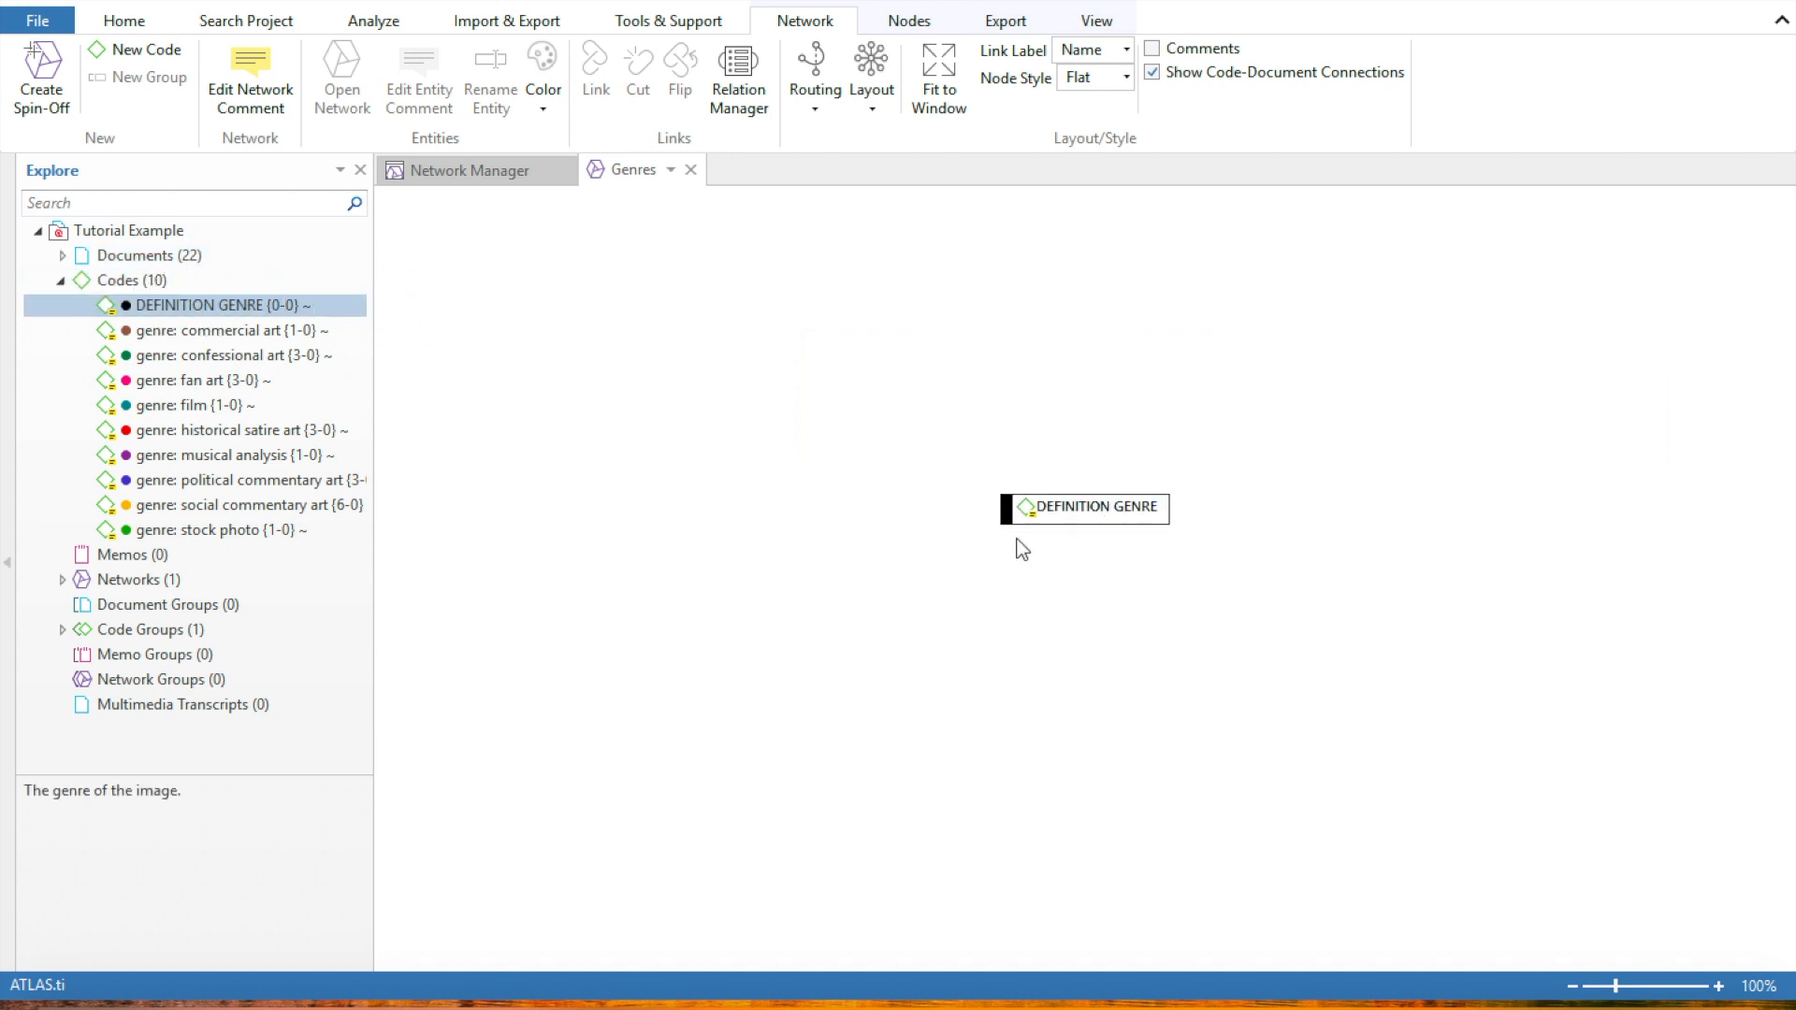
# Add the nine genre codes, from commercial art to stock photo, to the network in a ring around DEFINITION GENRE
pyautogui.click(224, 330)
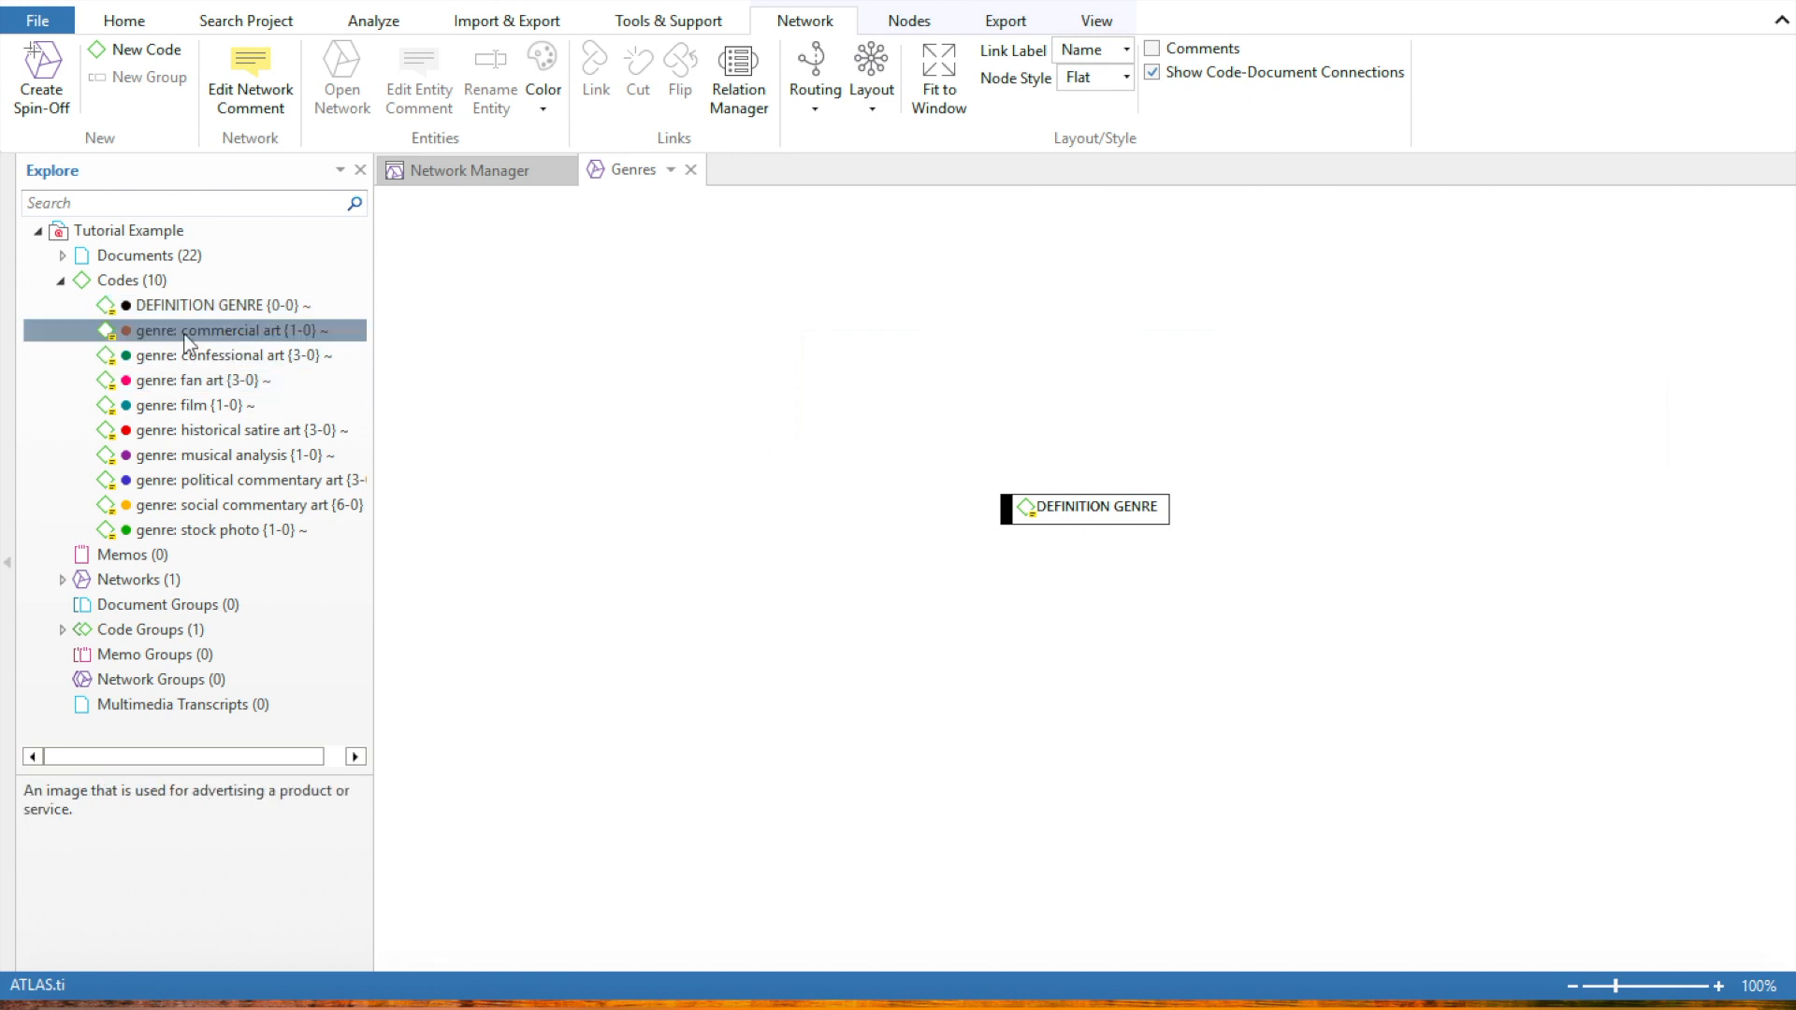
pyautogui.moveTo(53, 331); pyautogui.dragTo(835, 338)
pyautogui.moveTo(312, 357); pyautogui.dragTo(814, 462)
pyautogui.moveTo(215, 380); pyautogui.dragTo(640, 626)
pyautogui.moveTo(215, 406); pyautogui.dragTo(987, 702)
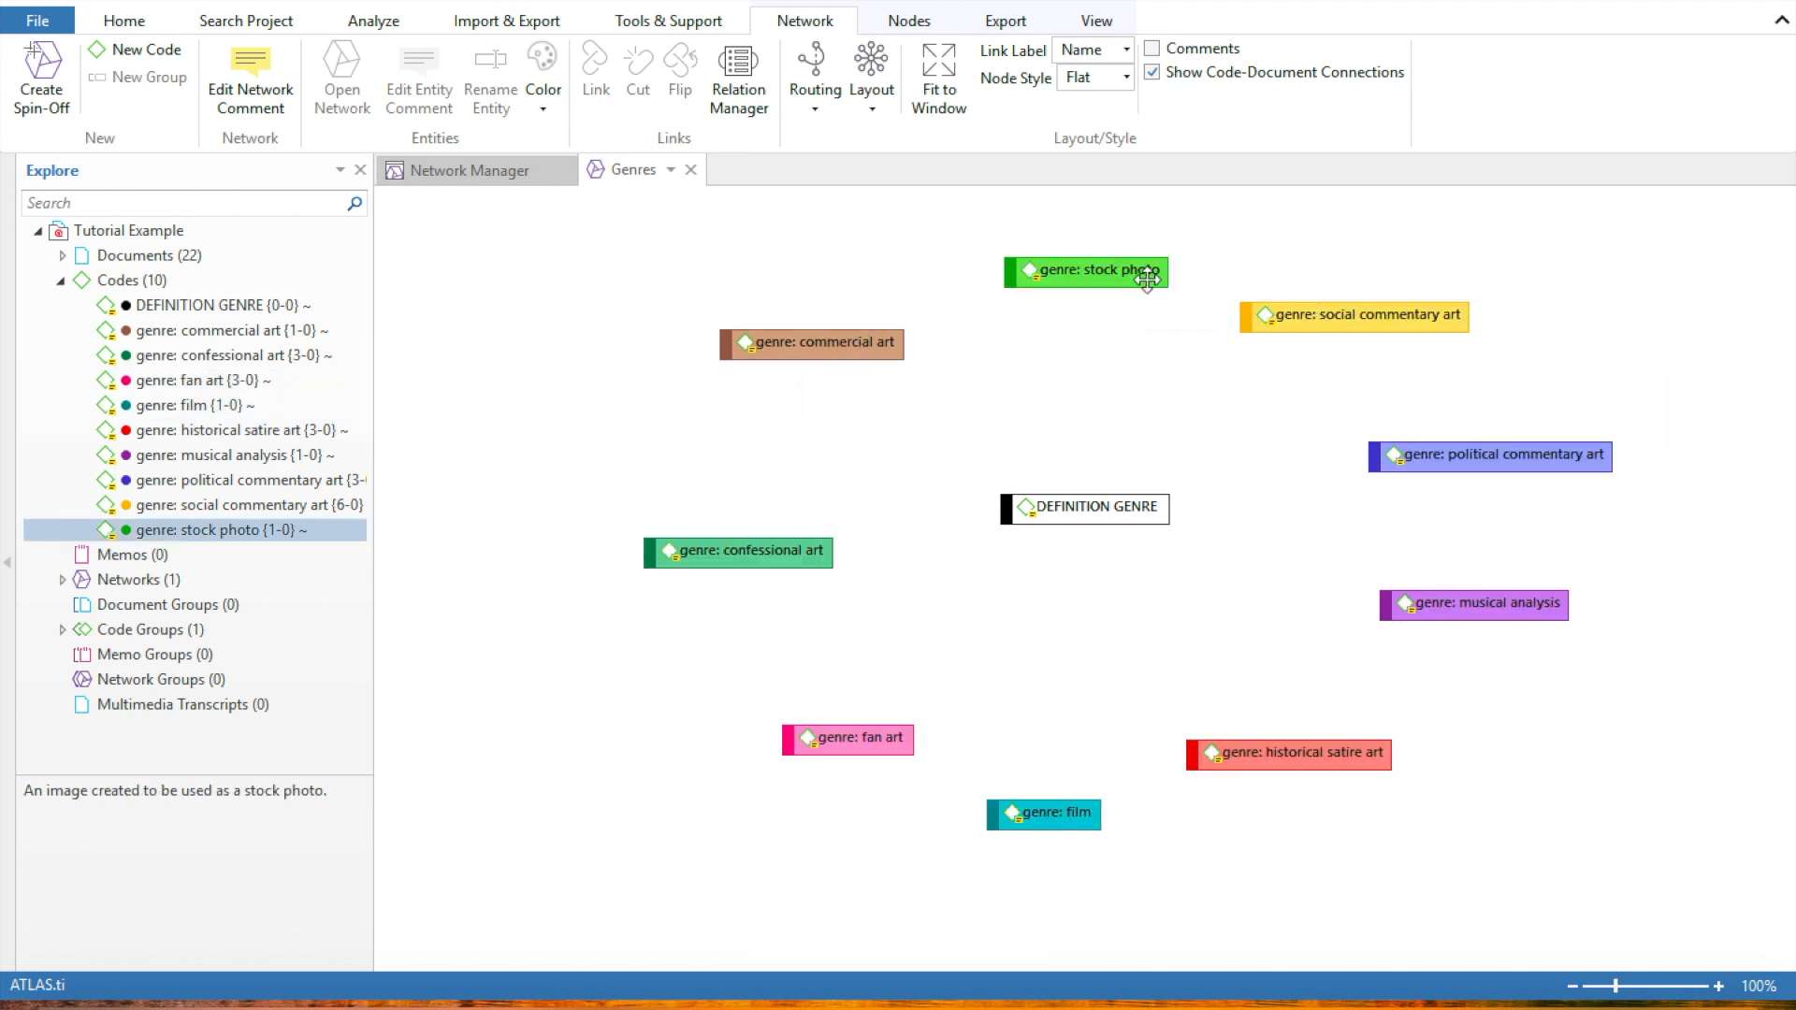
pyautogui.click(1134, 273)
pyautogui.moveTo(1134, 273); pyautogui.dragTo(1132, 270)
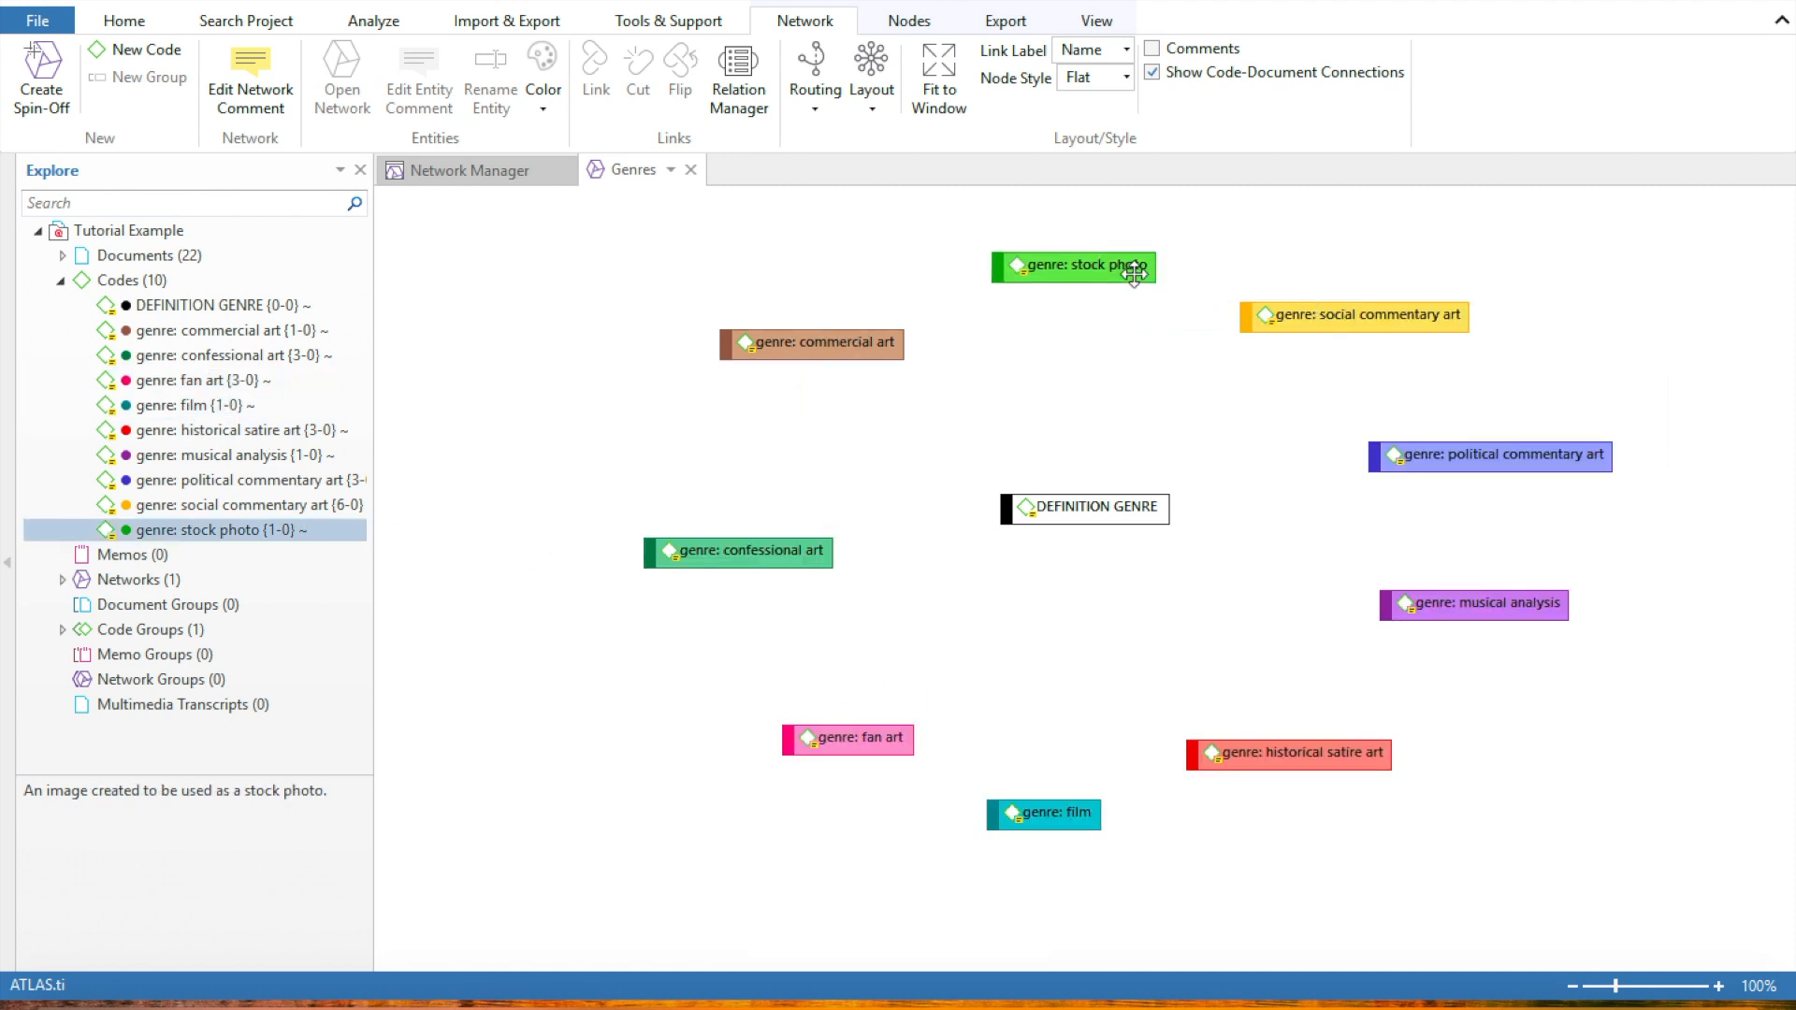
# Link DEFINITION GENRE to the surrounding genre codes, starting with stock photo, using the noname relation
pyautogui.click(1114, 511)
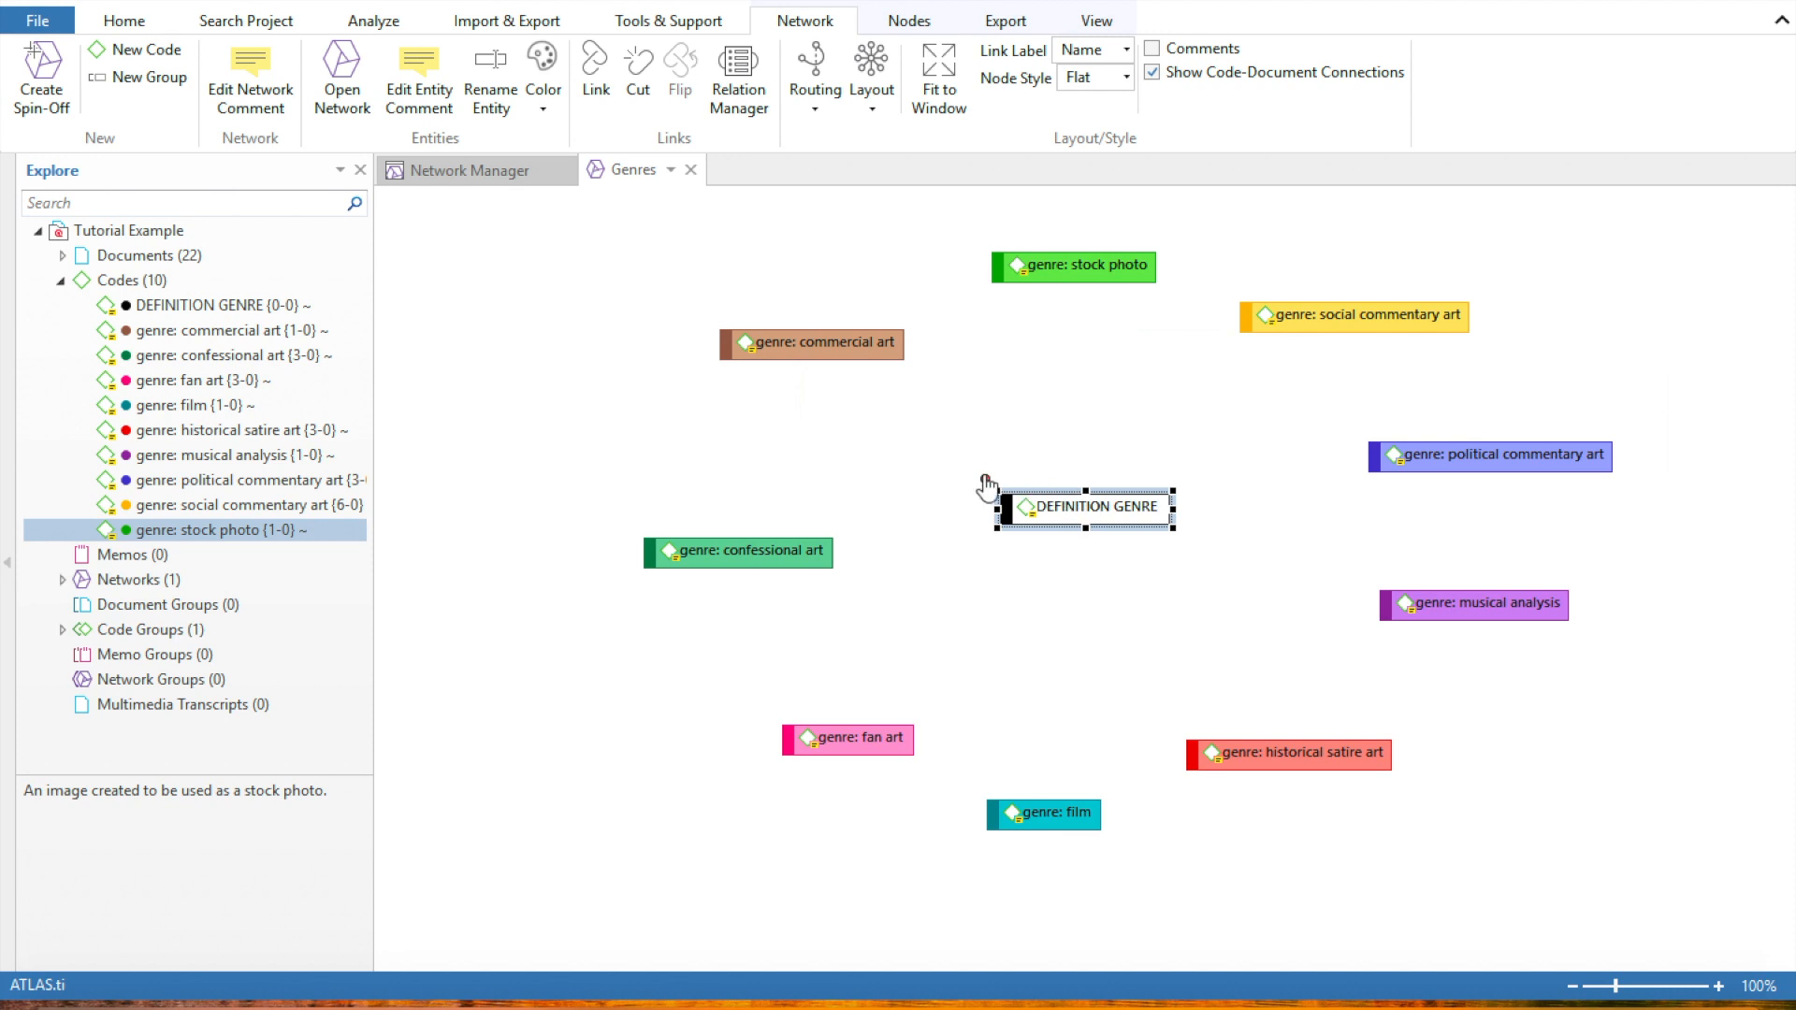
pyautogui.moveTo(985, 480); pyautogui.dragTo(1074, 272)
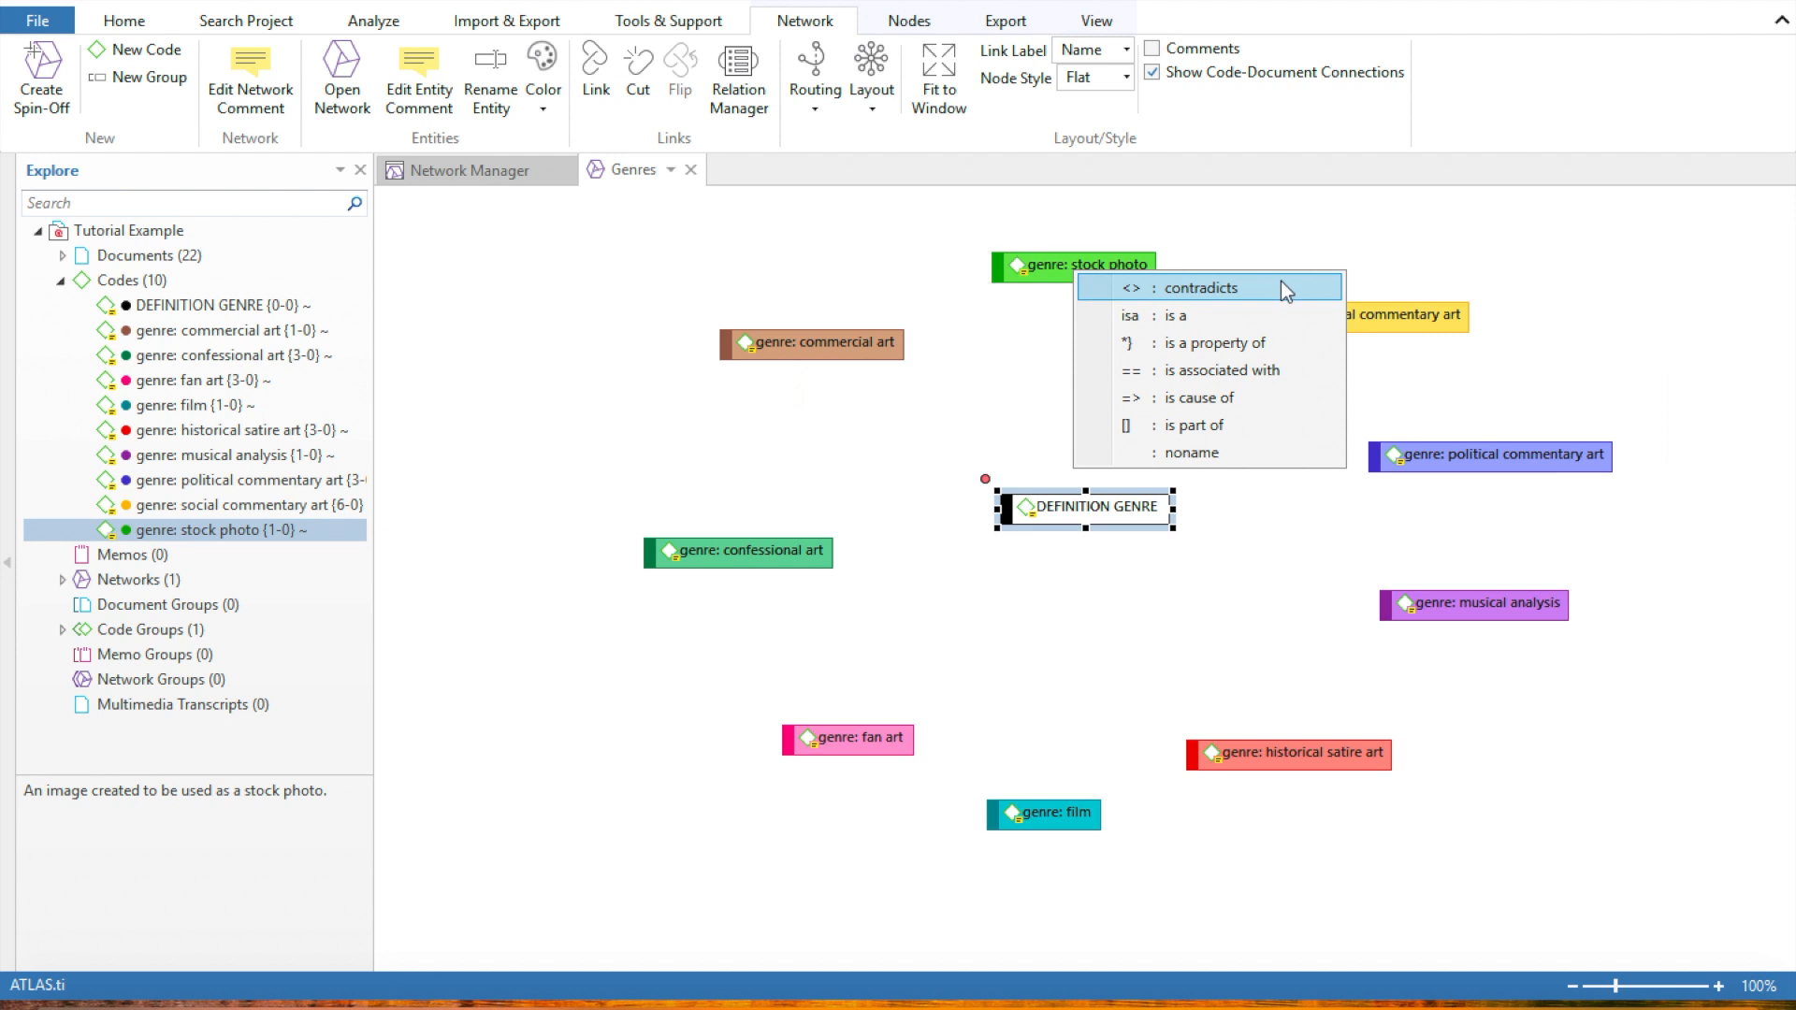
pyautogui.click(1281, 456)
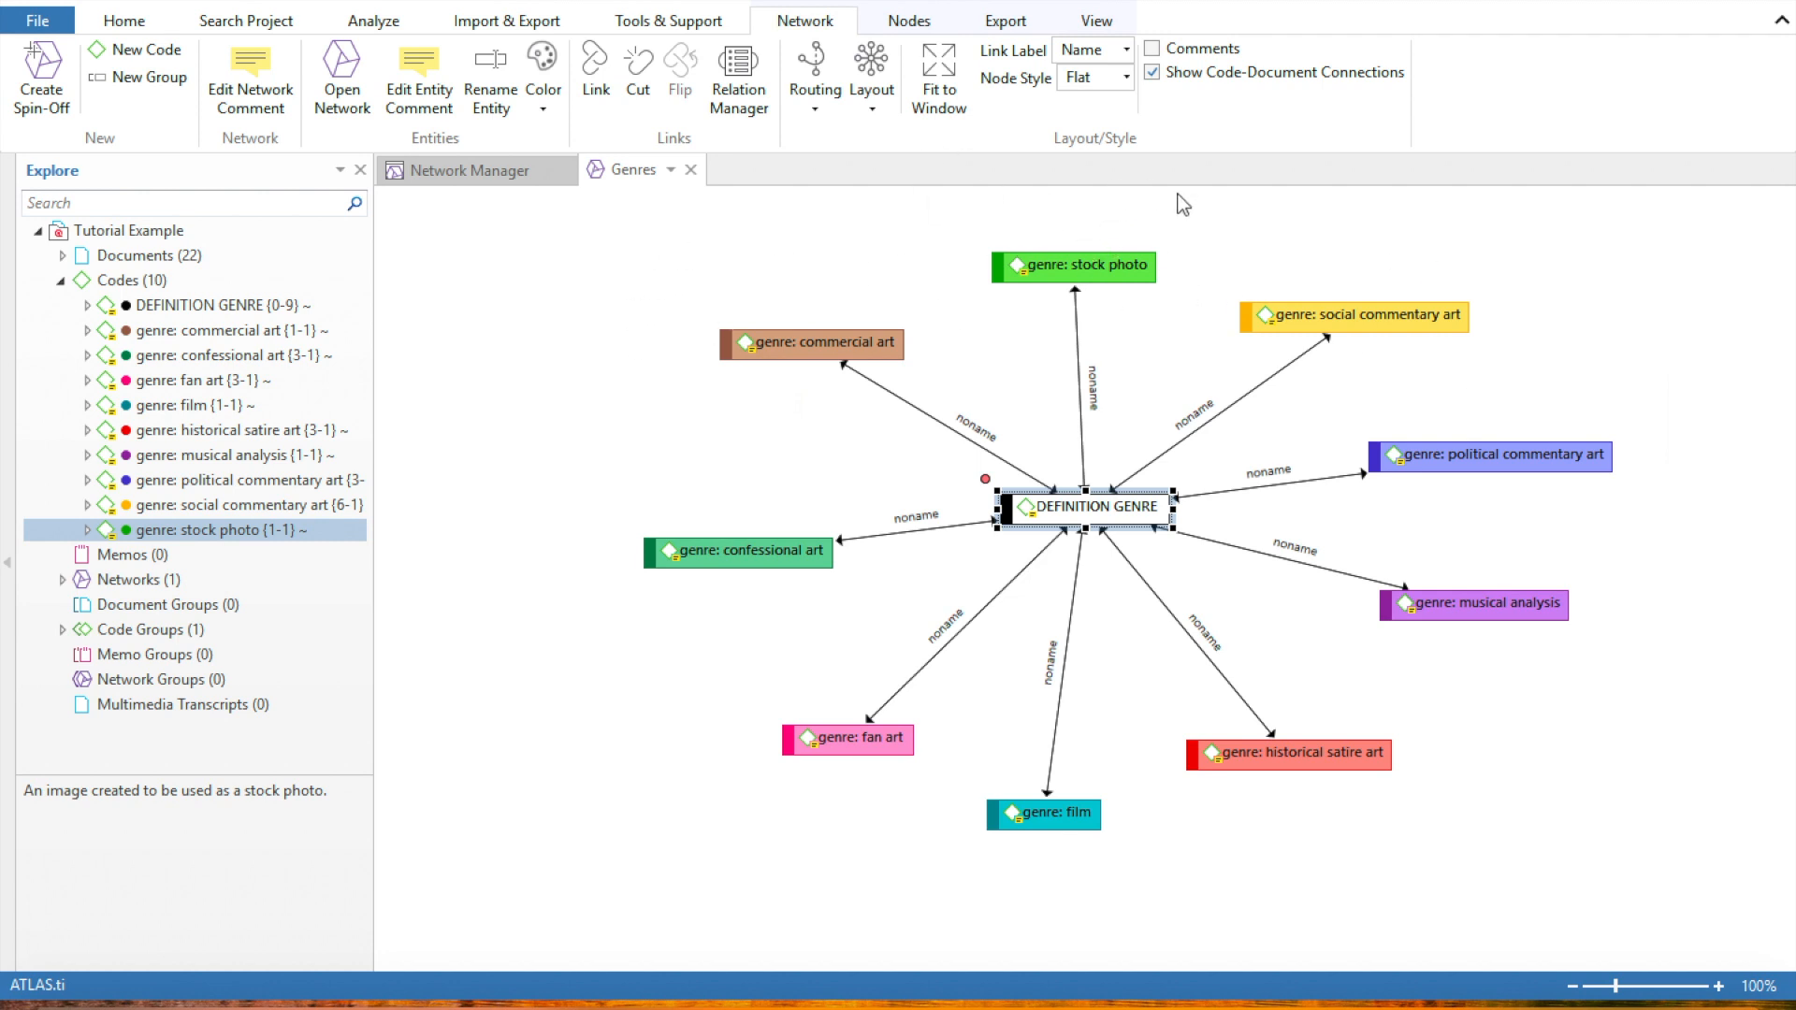
# Collapse the Codes list and save the comment "What I want to accomplish with this network." for the Genres network
pyautogui.click(62, 280)
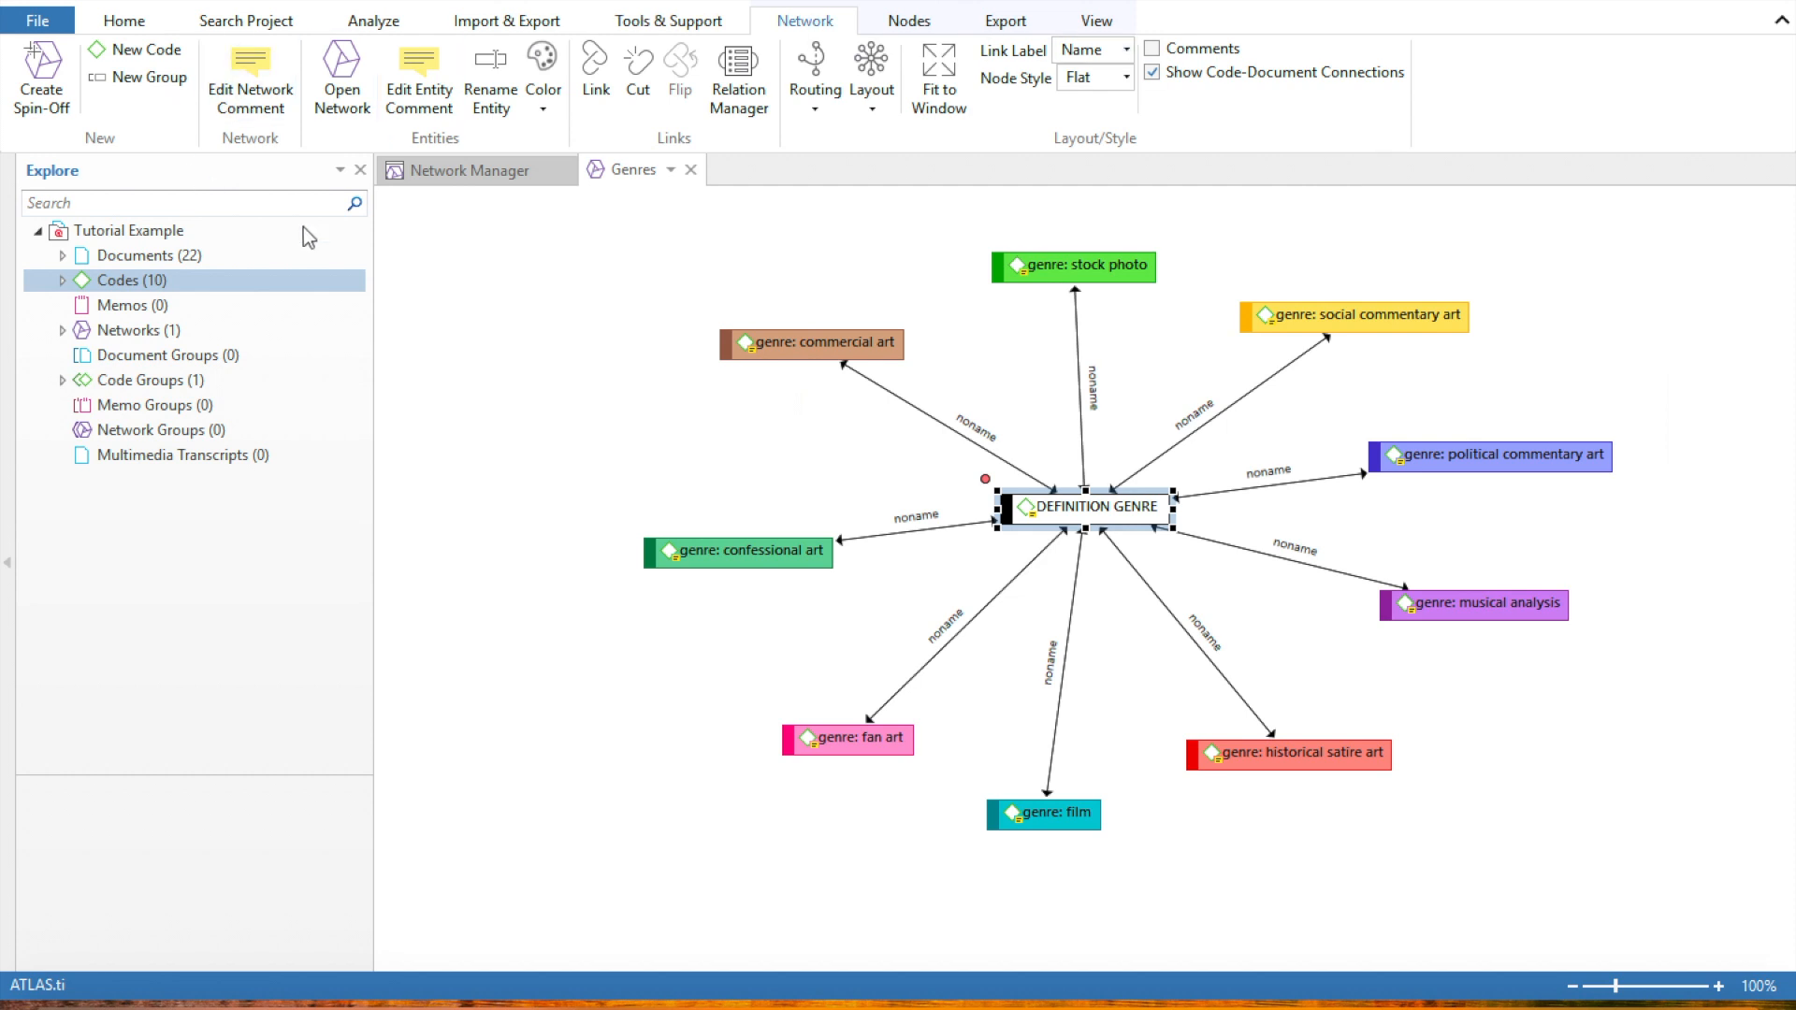
pyautogui.click(263, 107)
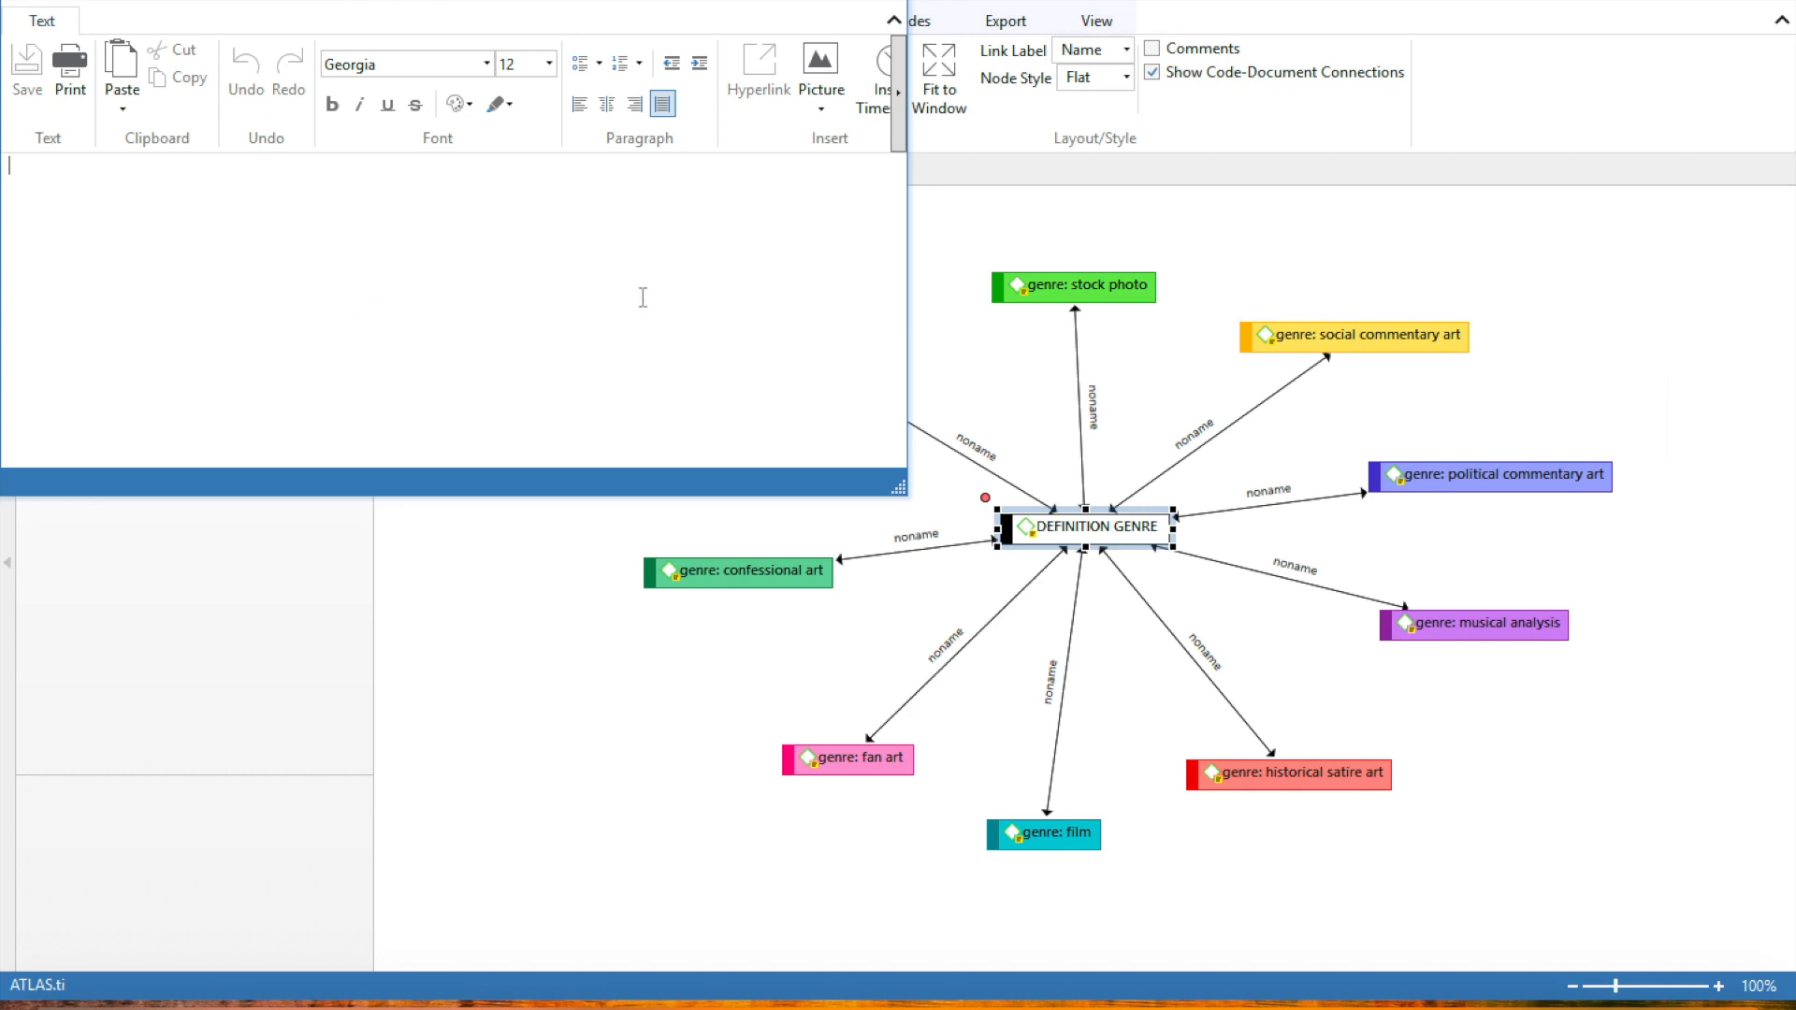
pyautogui.write('What I want to accomplish wiht this')
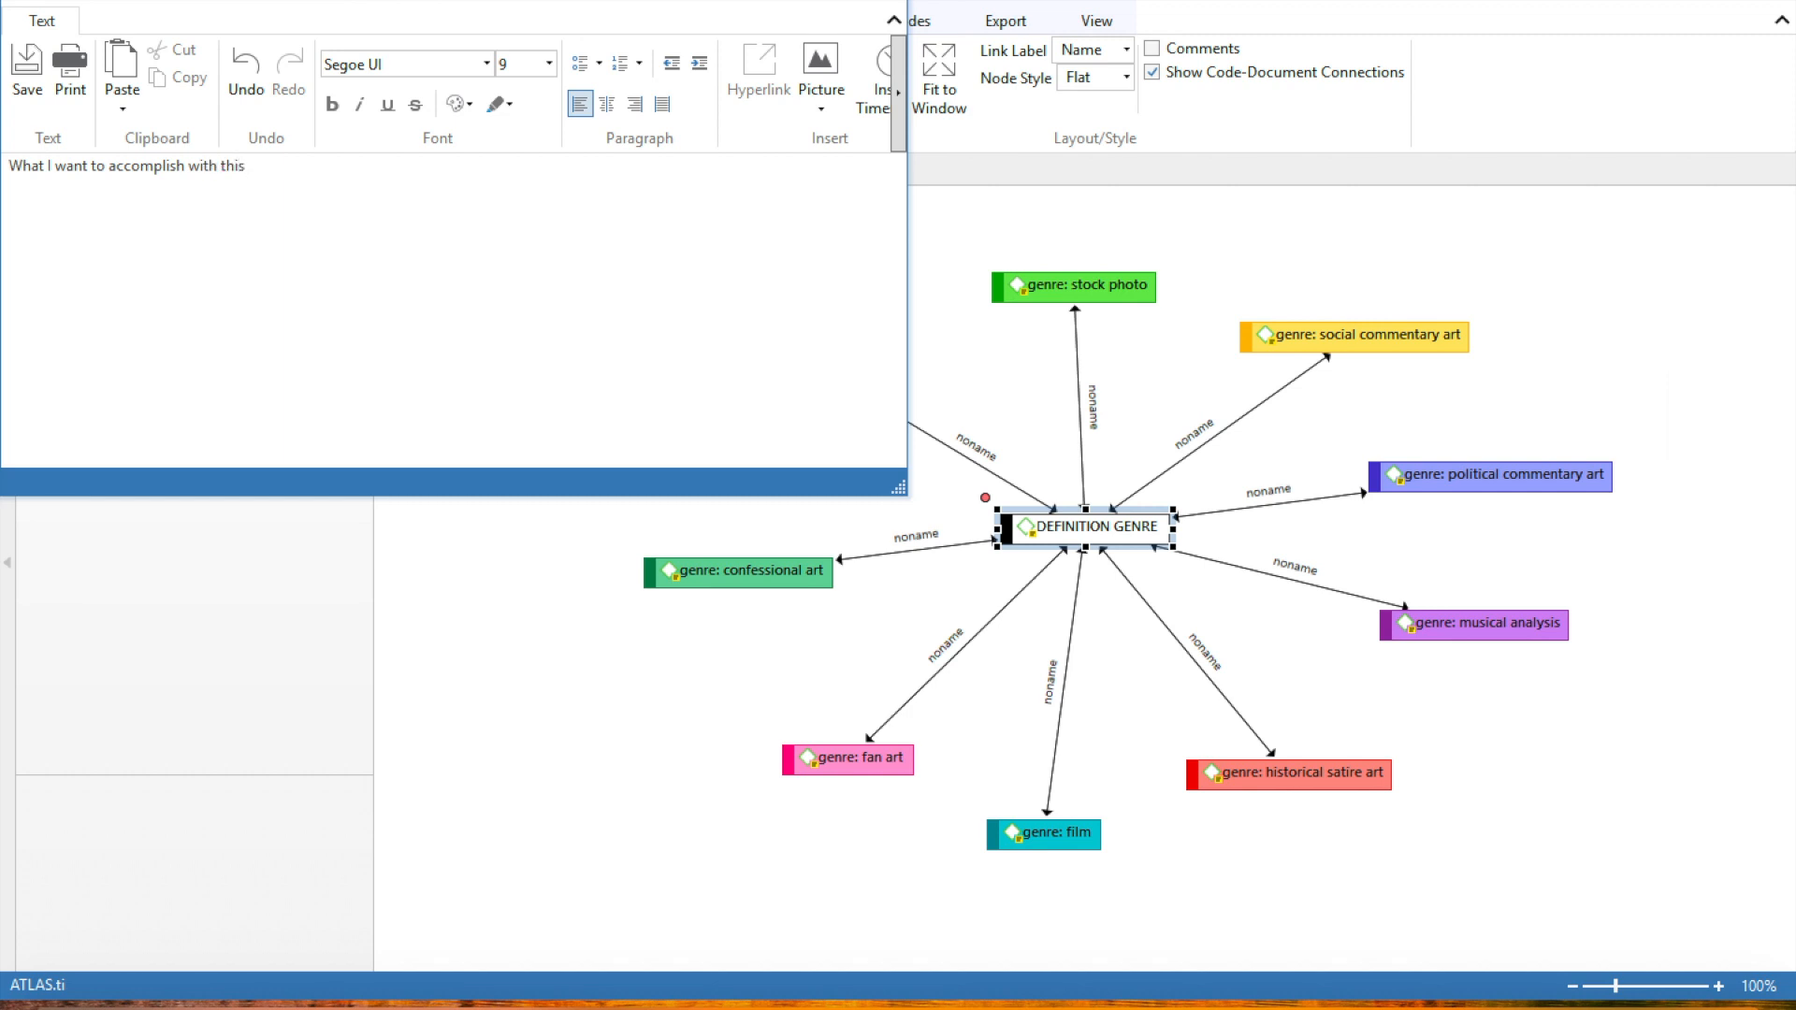
pyautogui.write('network.')
pyautogui.click(898, 2)
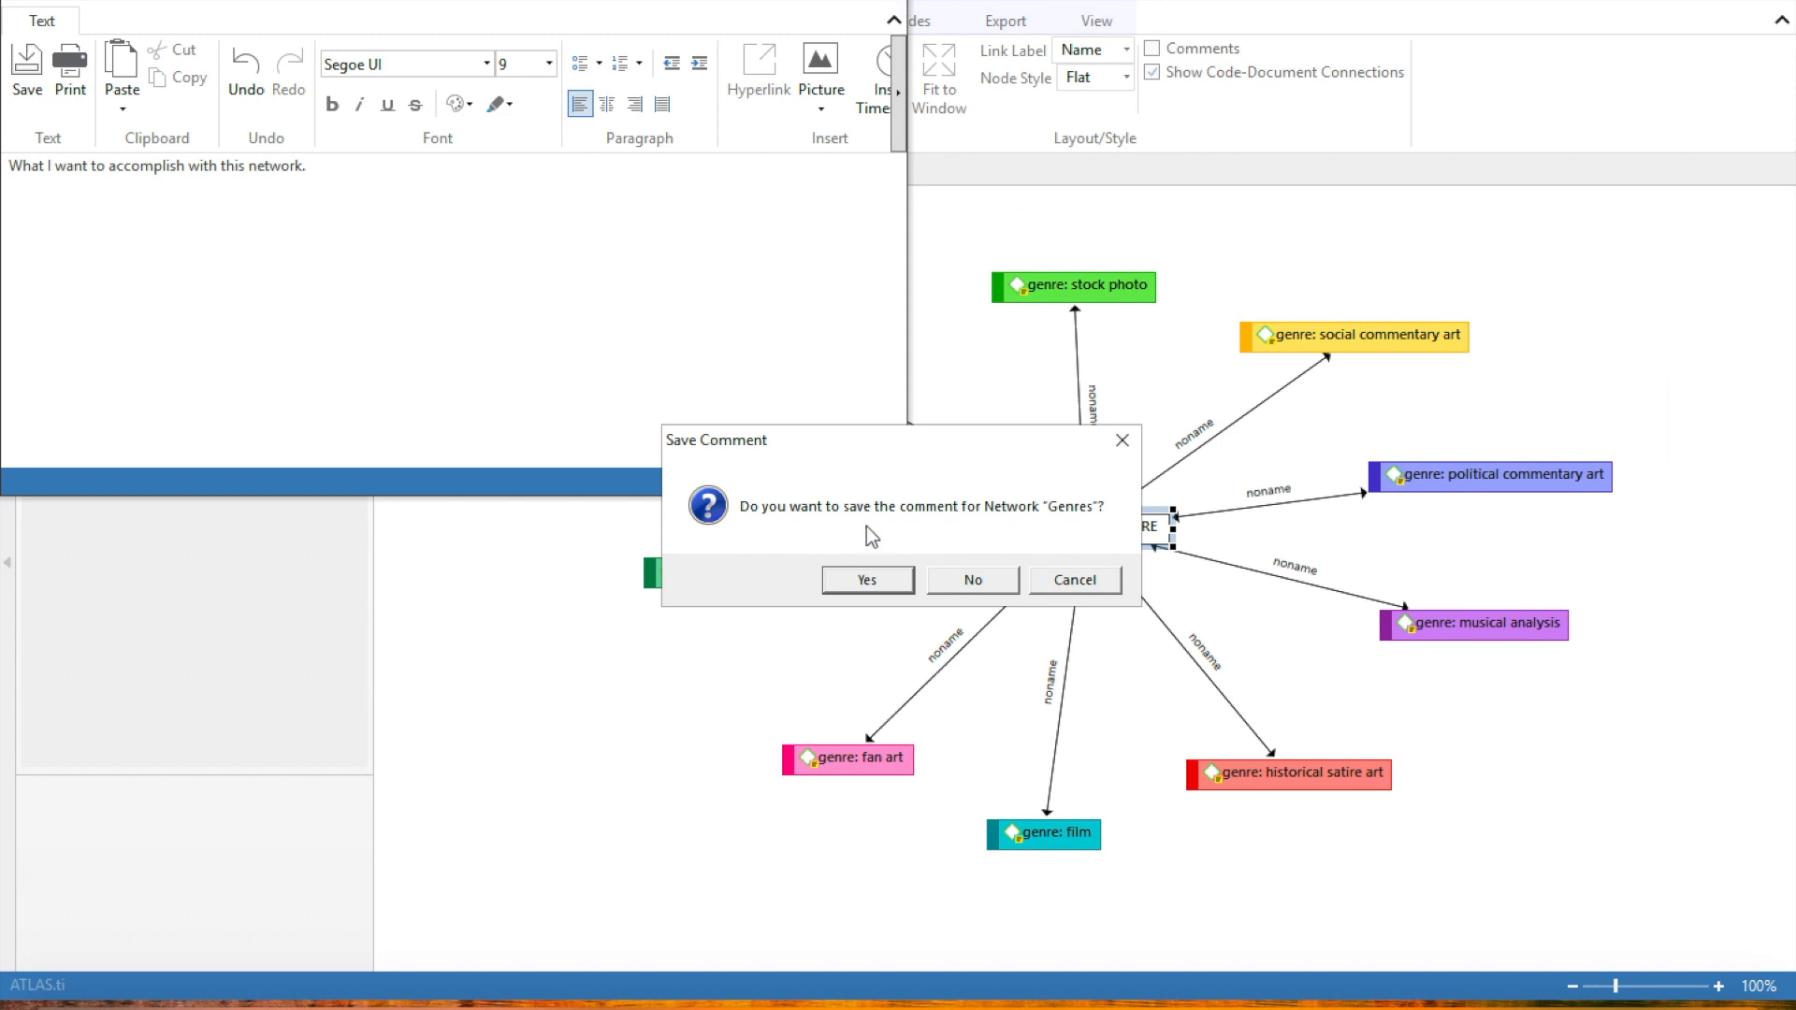
pyautogui.click(867, 579)
# Expand the project's Documents list and add D 1: Original Stock Photo to the network just above the genre: stock photo code
pyautogui.click(66, 257)
pyautogui.click(62, 256)
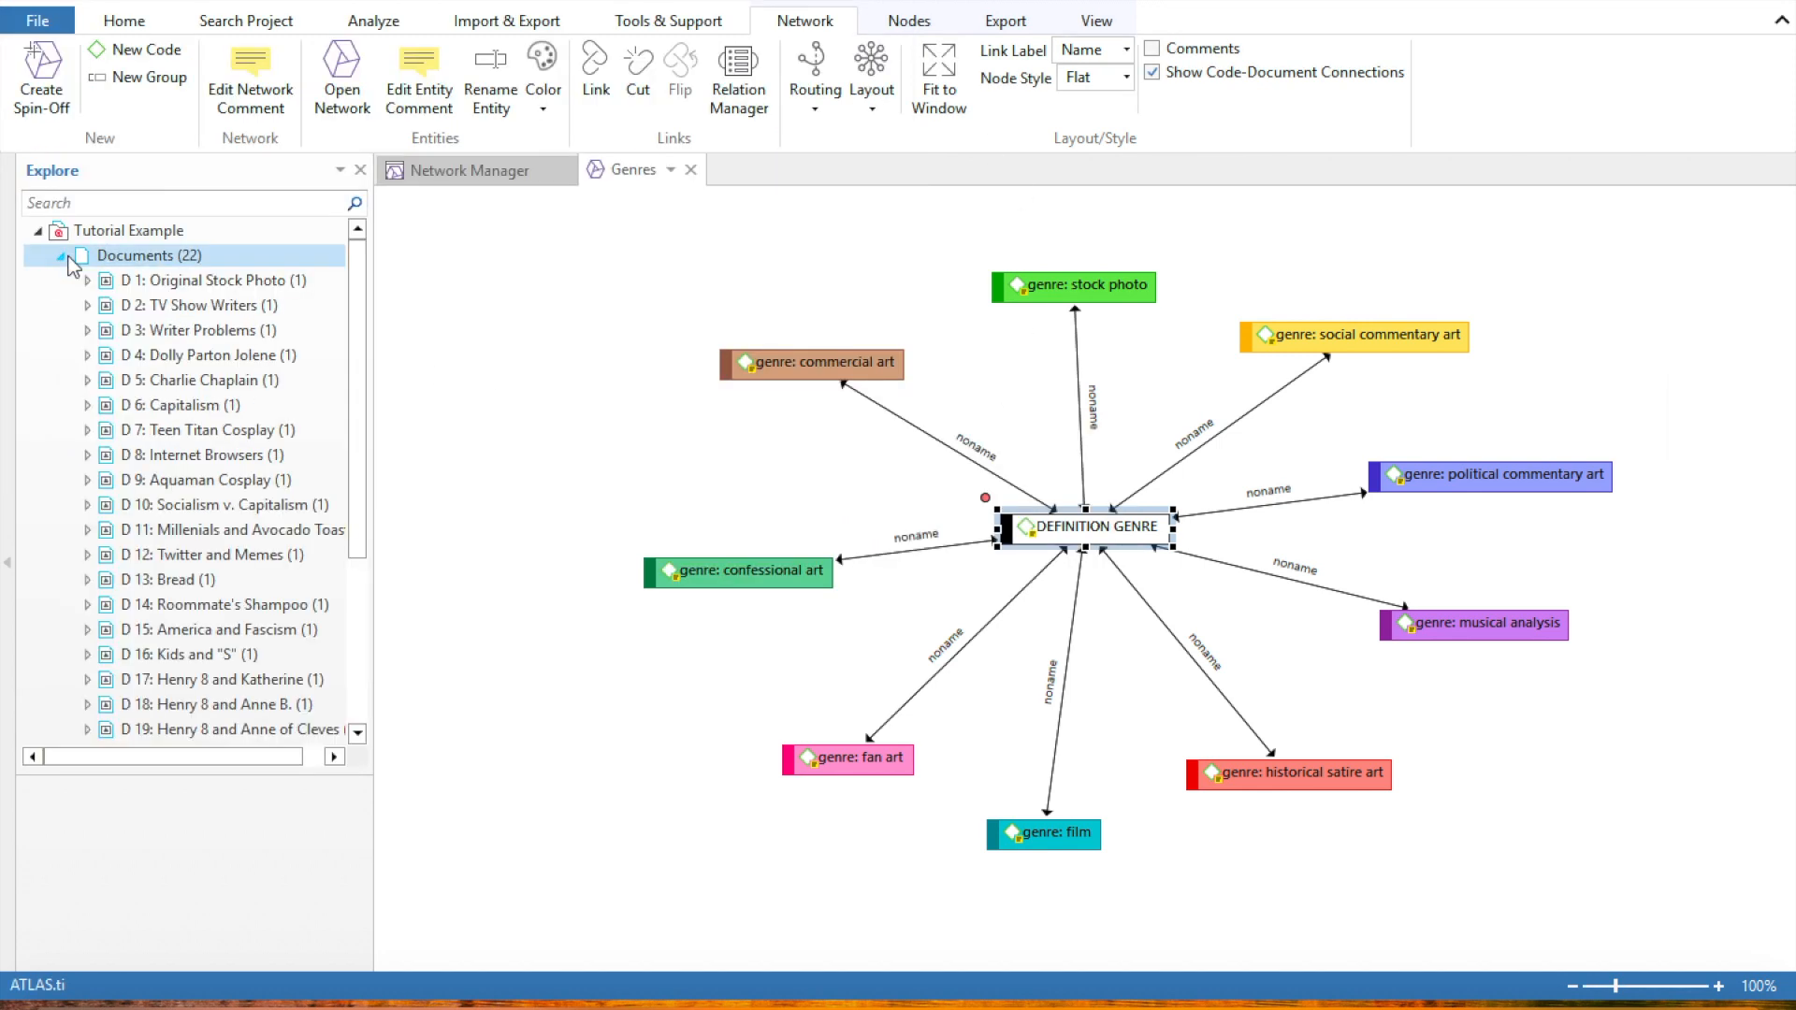
pyautogui.click(145, 282)
pyautogui.moveTo(147, 282); pyautogui.dragTo(949, 221)
pyautogui.click(1231, 245)
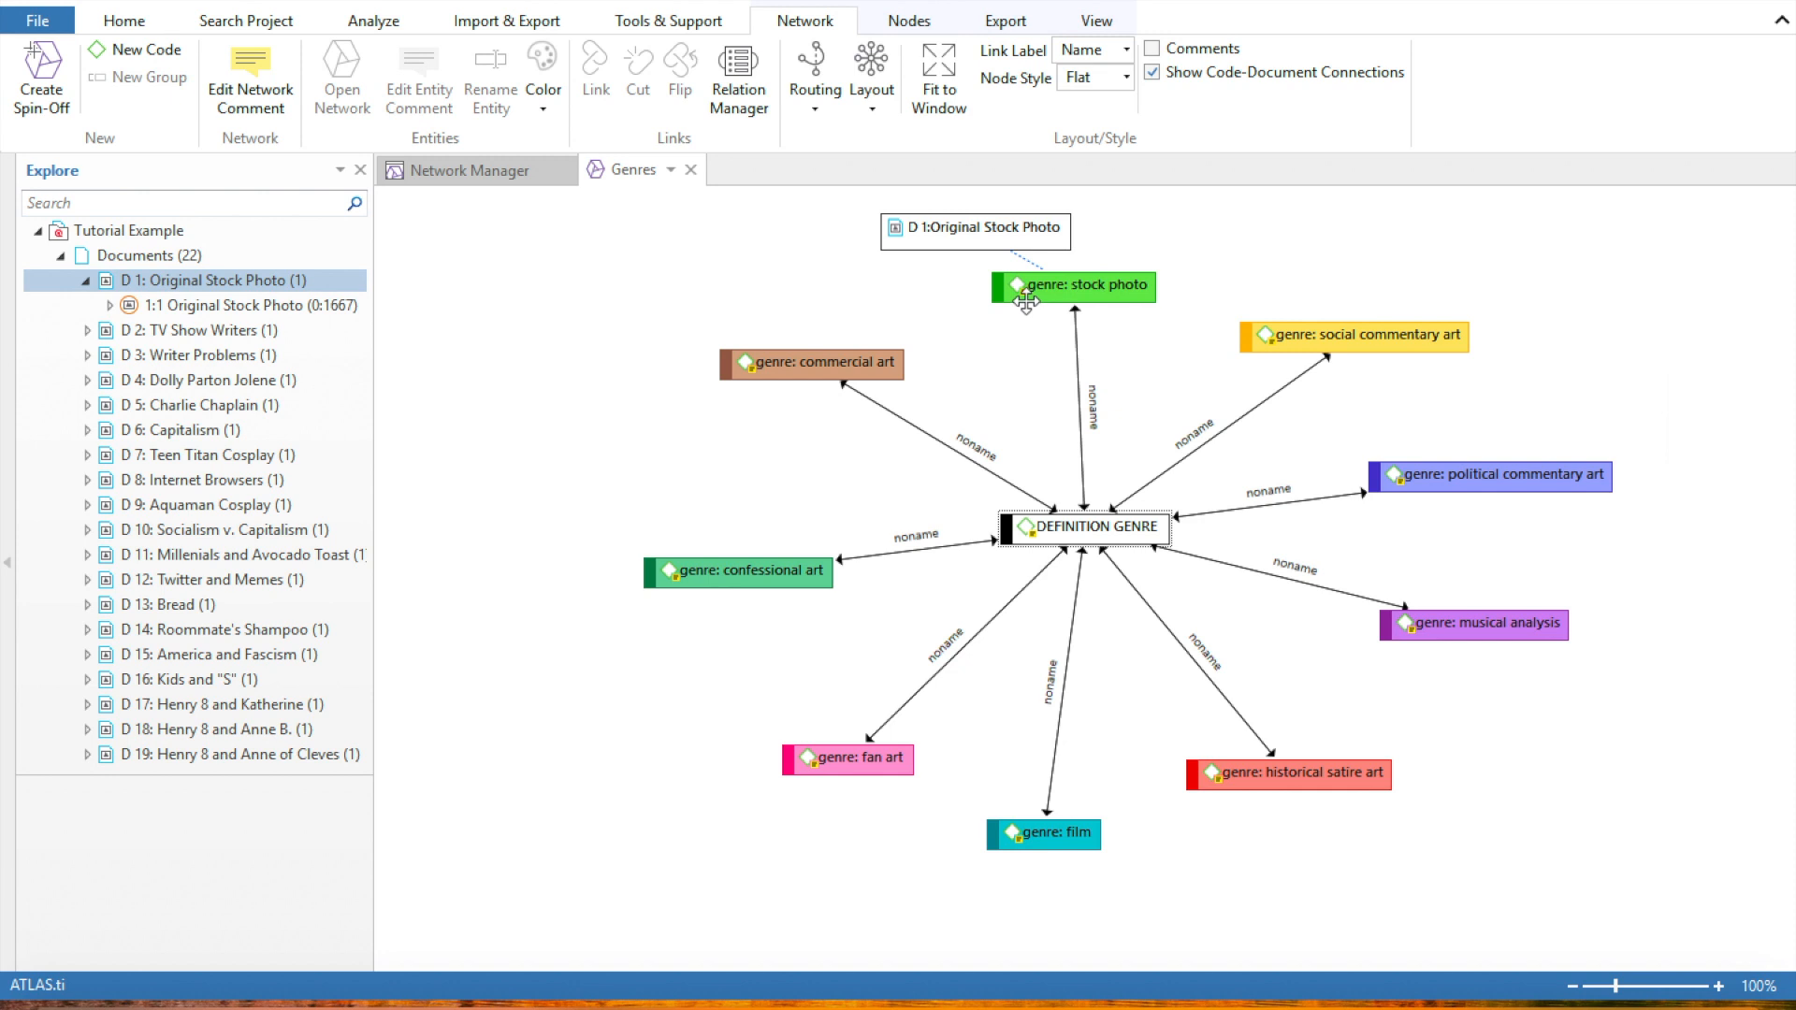
# Turn on the image preview for the Original Stock Photo node and move the node clear above genre: stock photo
pyautogui.click(897, 227)
pyautogui.rightClick(898, 229)
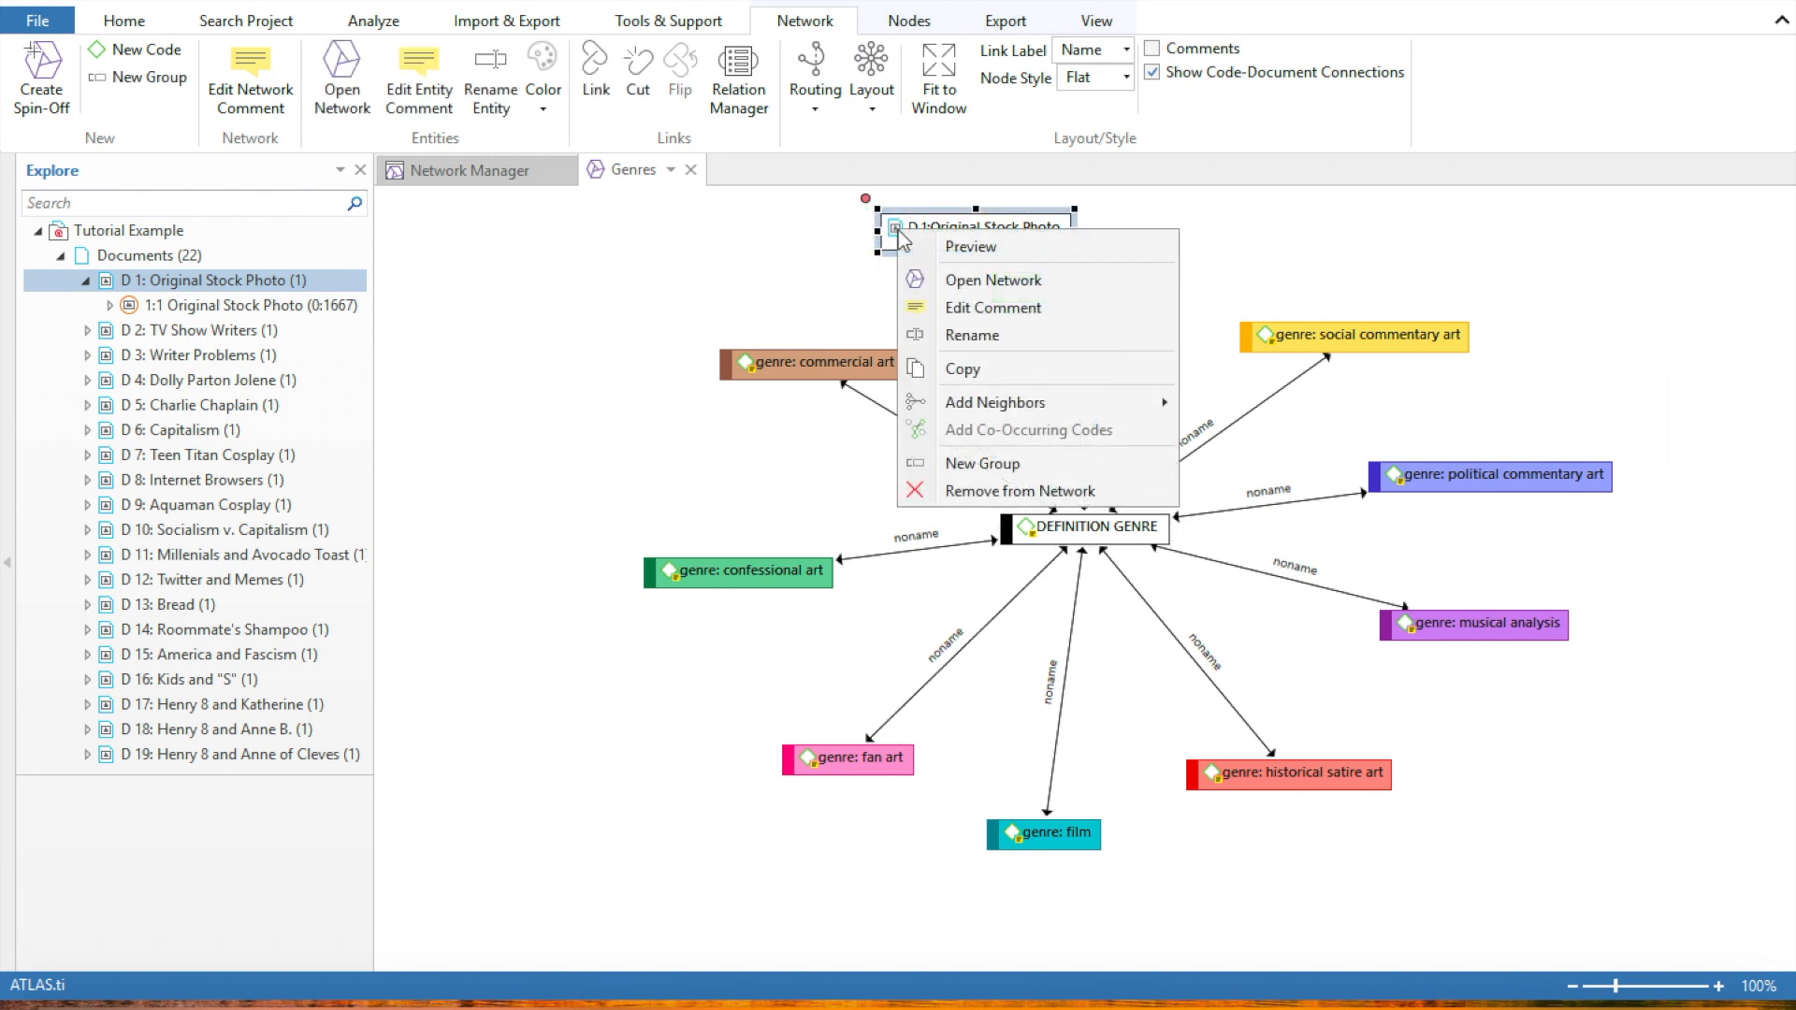
pyautogui.click(939, 247)
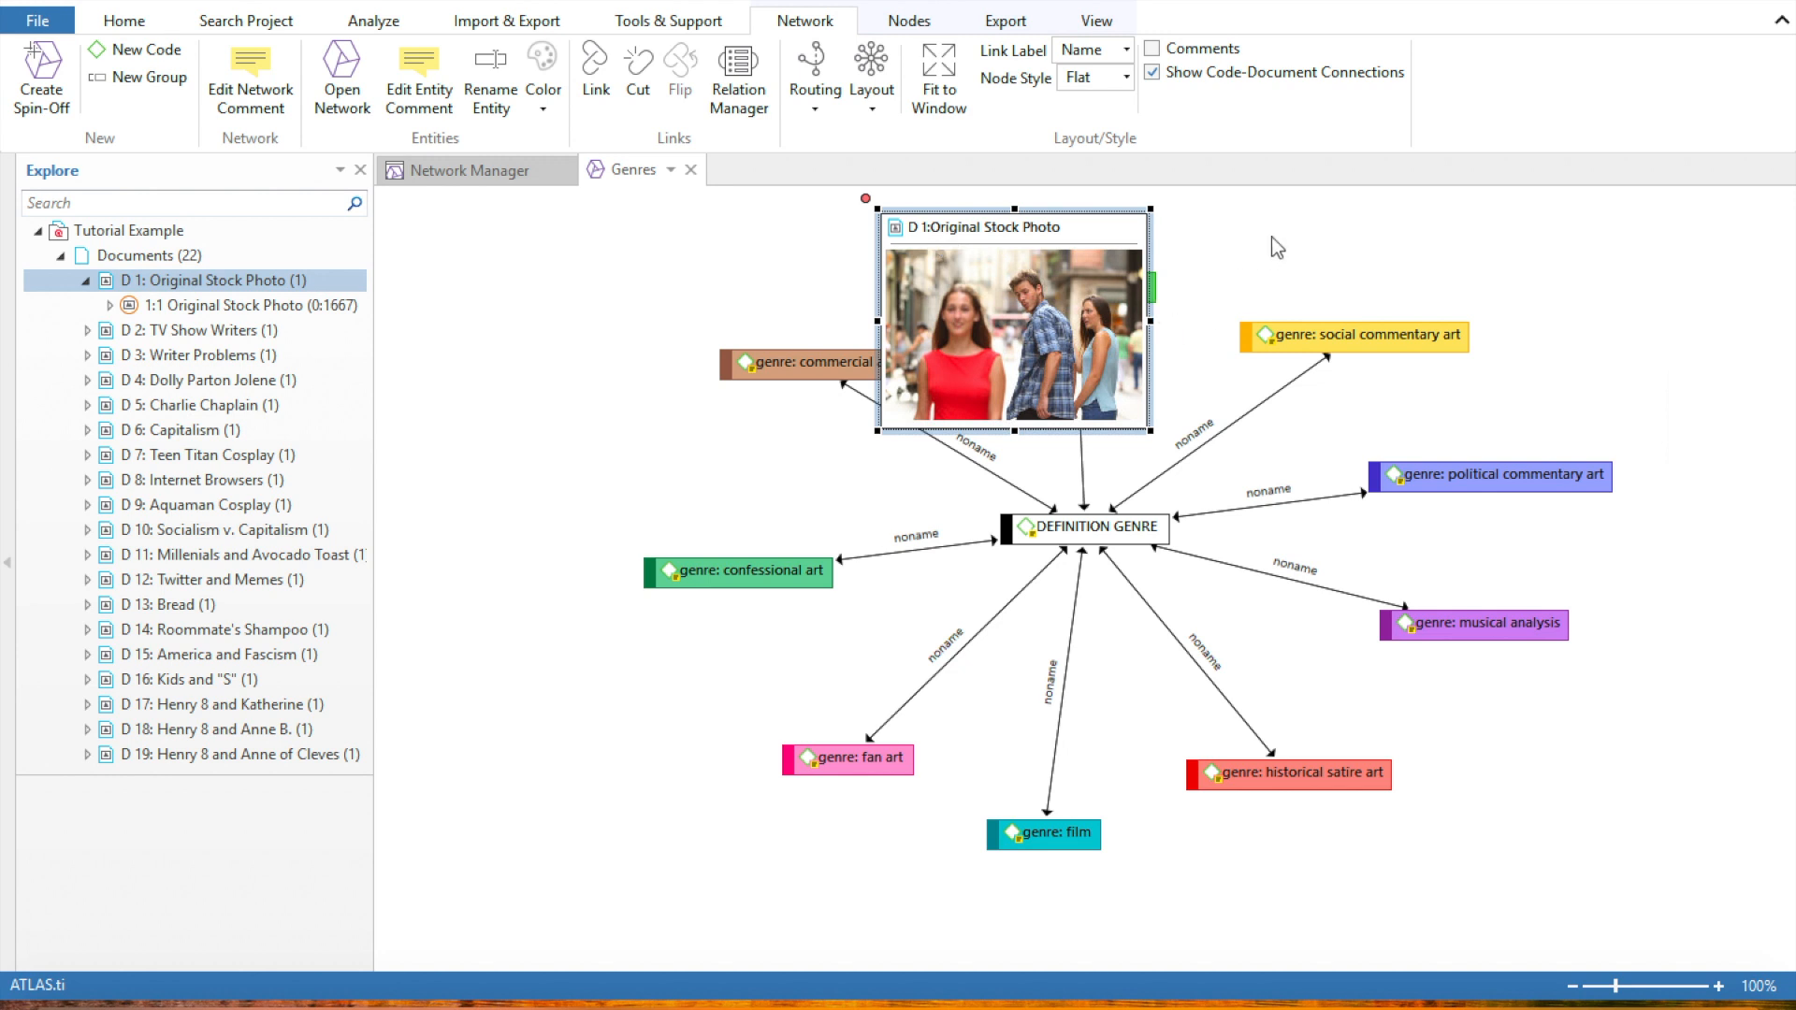
pyautogui.moveTo(1006, 247); pyautogui.dragTo(882, 32)
# Move the D 7: Teen Titan Cosplay node below genre: fan art and adjust the document previews around genre: social commentary art
pyautogui.moveTo(1784, 483); pyautogui.dragTo(1782, 538)
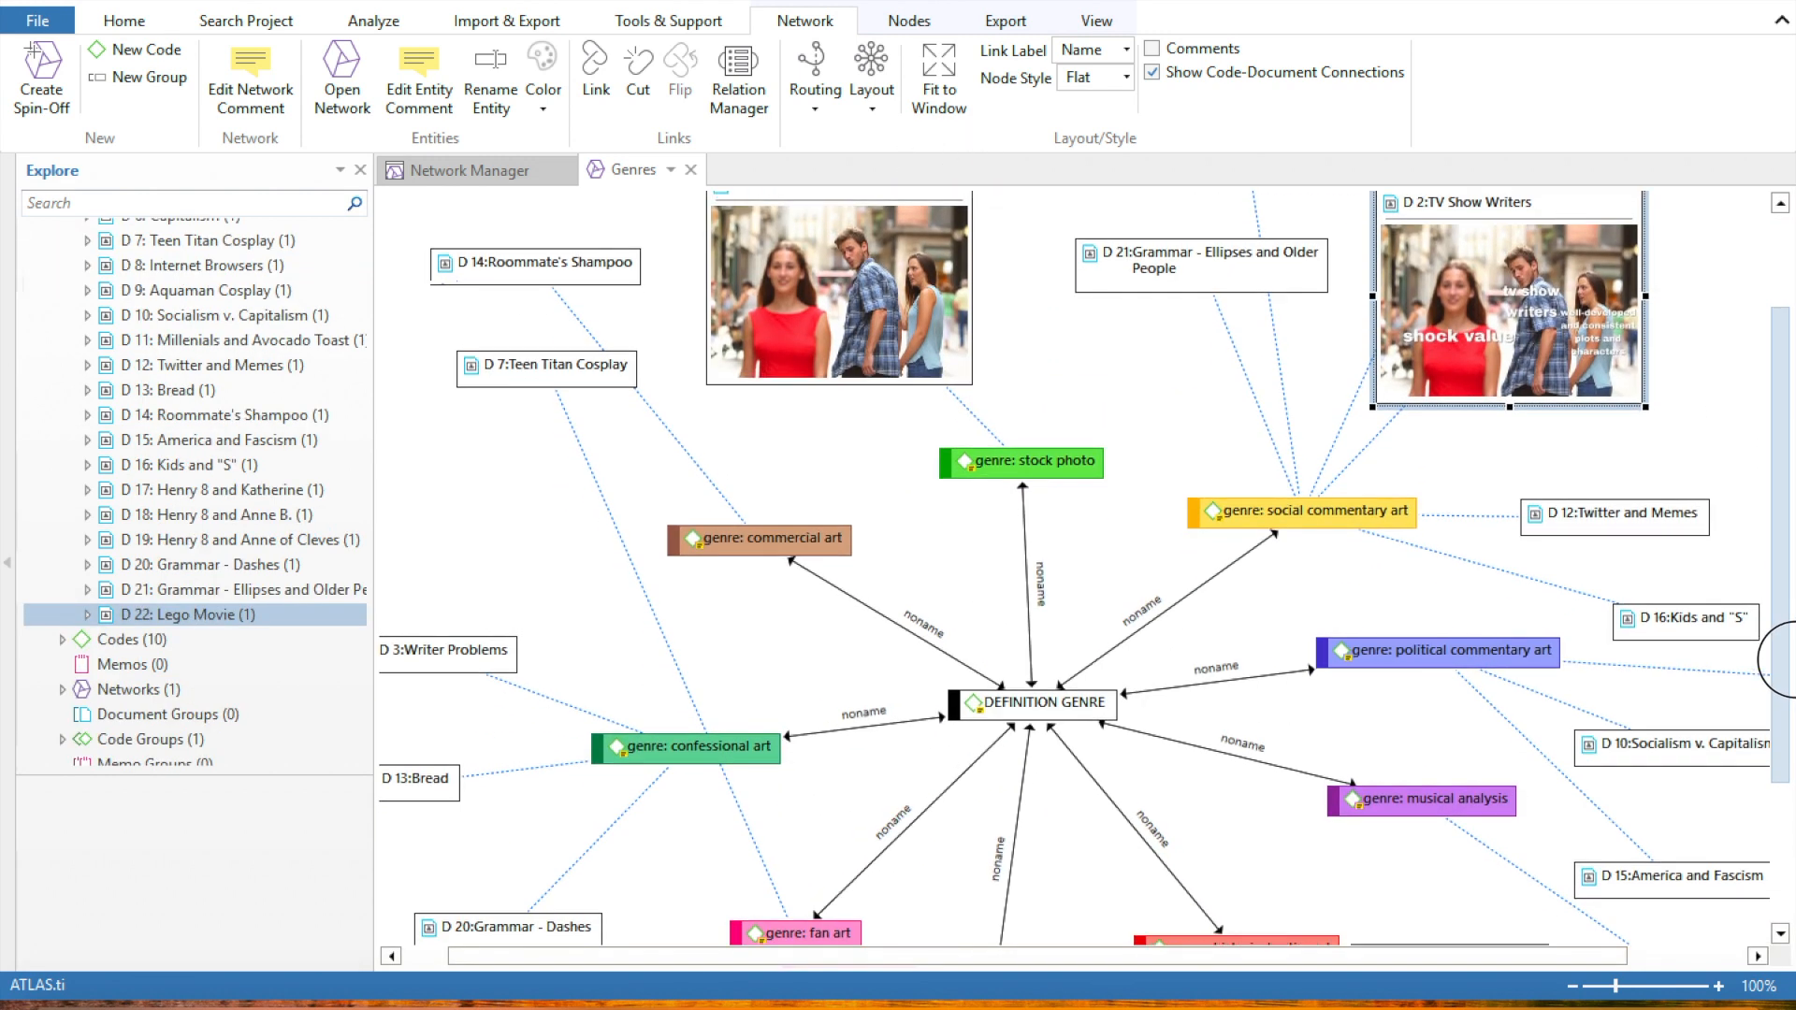
pyautogui.moveTo(547, 351); pyautogui.dragTo(790, 814)
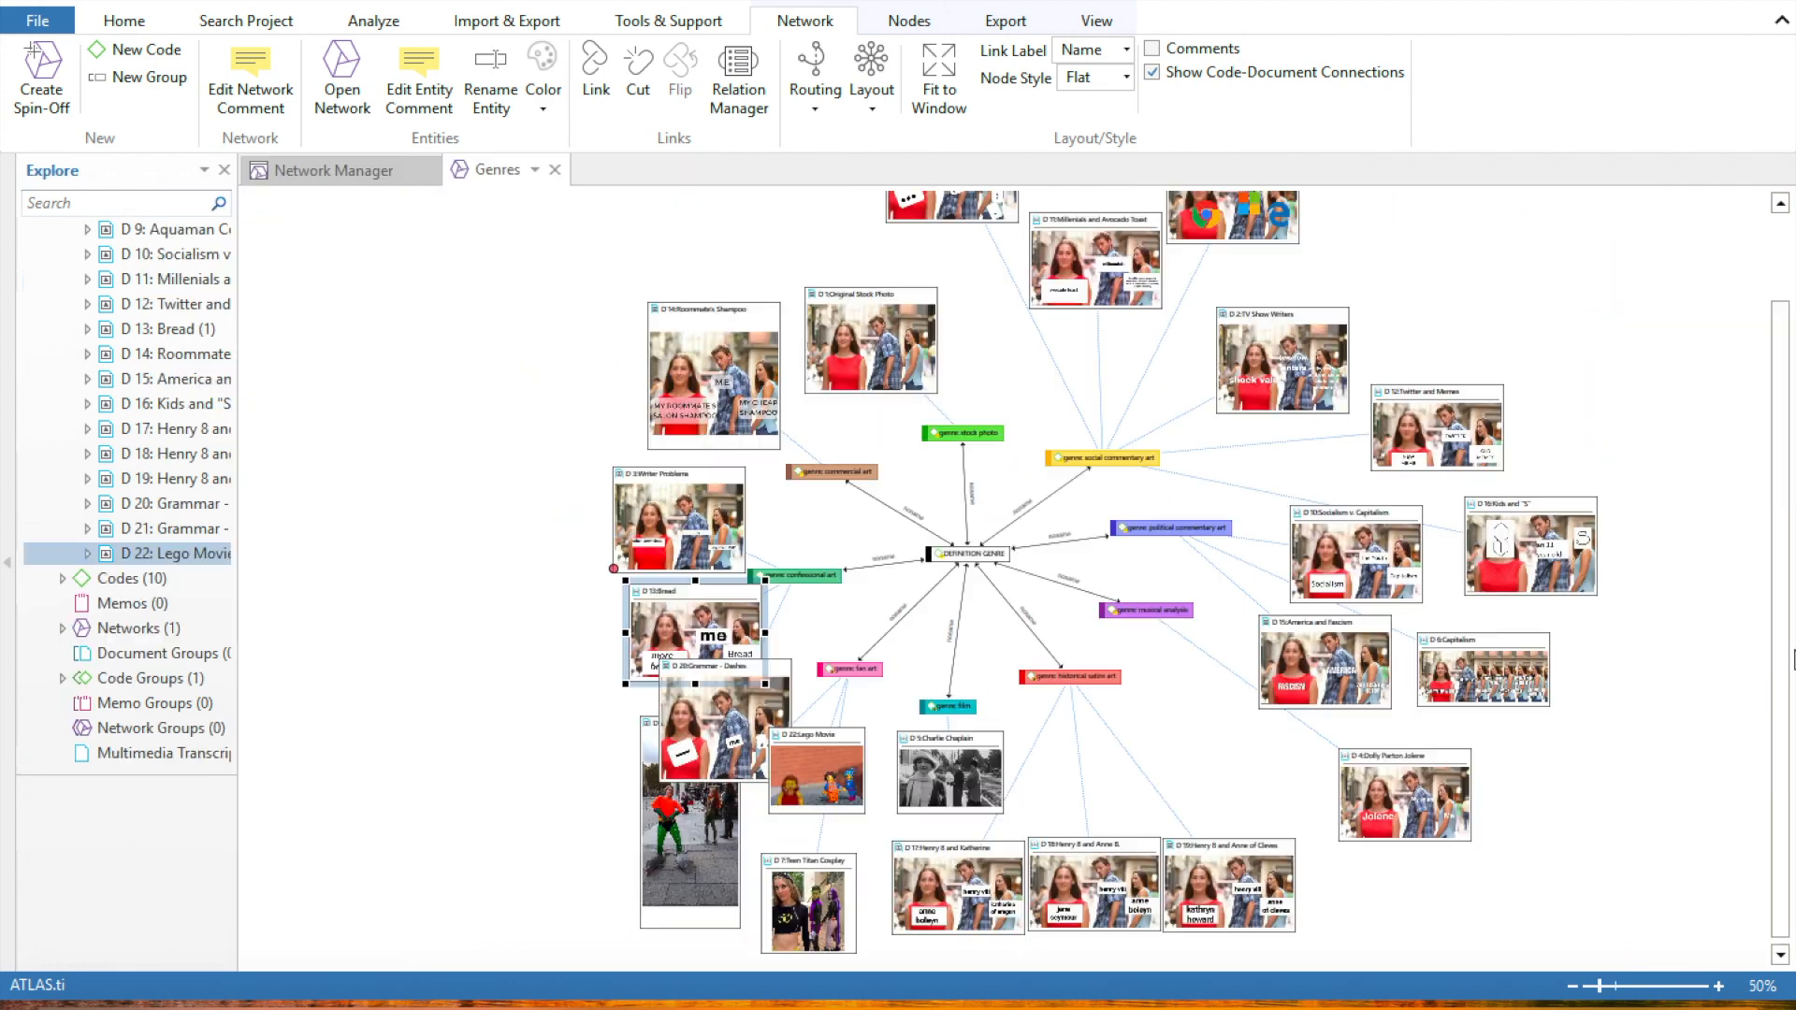
pyautogui.moveTo(1788, 655); pyautogui.dragTo(1777, 550)
pyautogui.moveTo(1794, 550); pyautogui.dragTo(1794, 593)
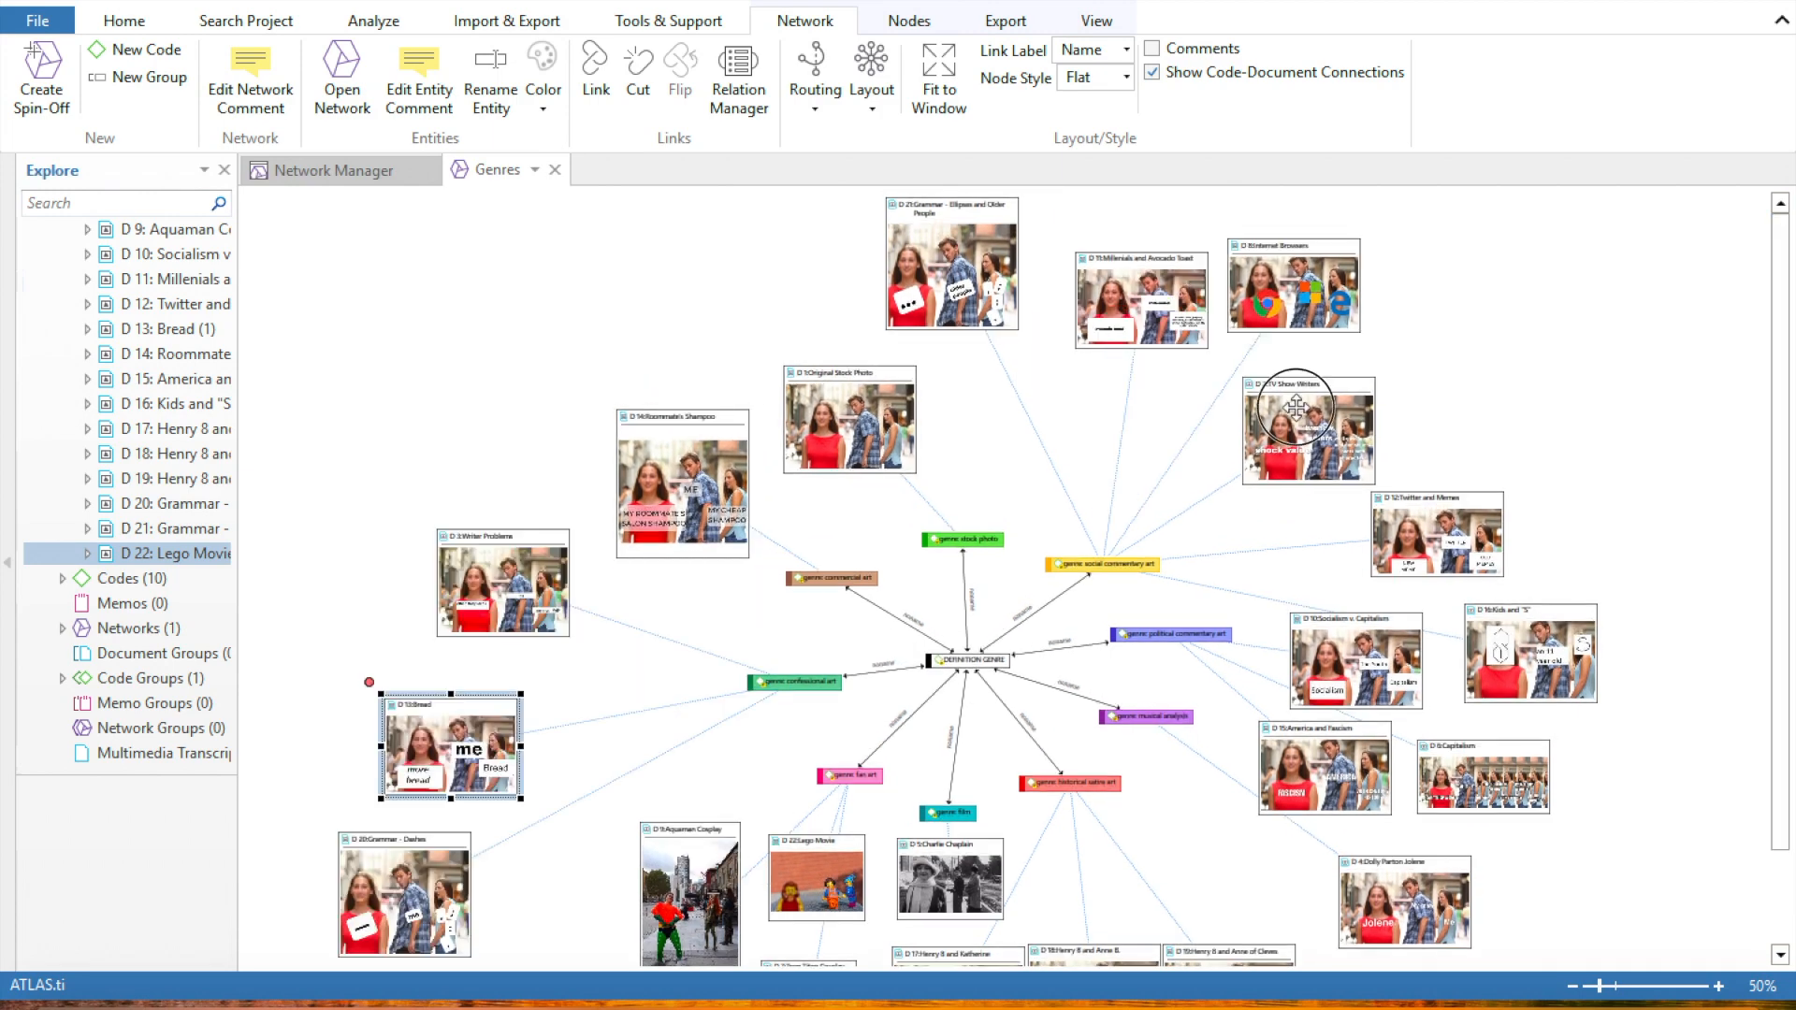
pyautogui.moveTo(1294, 405); pyautogui.dragTo(1310, 384)
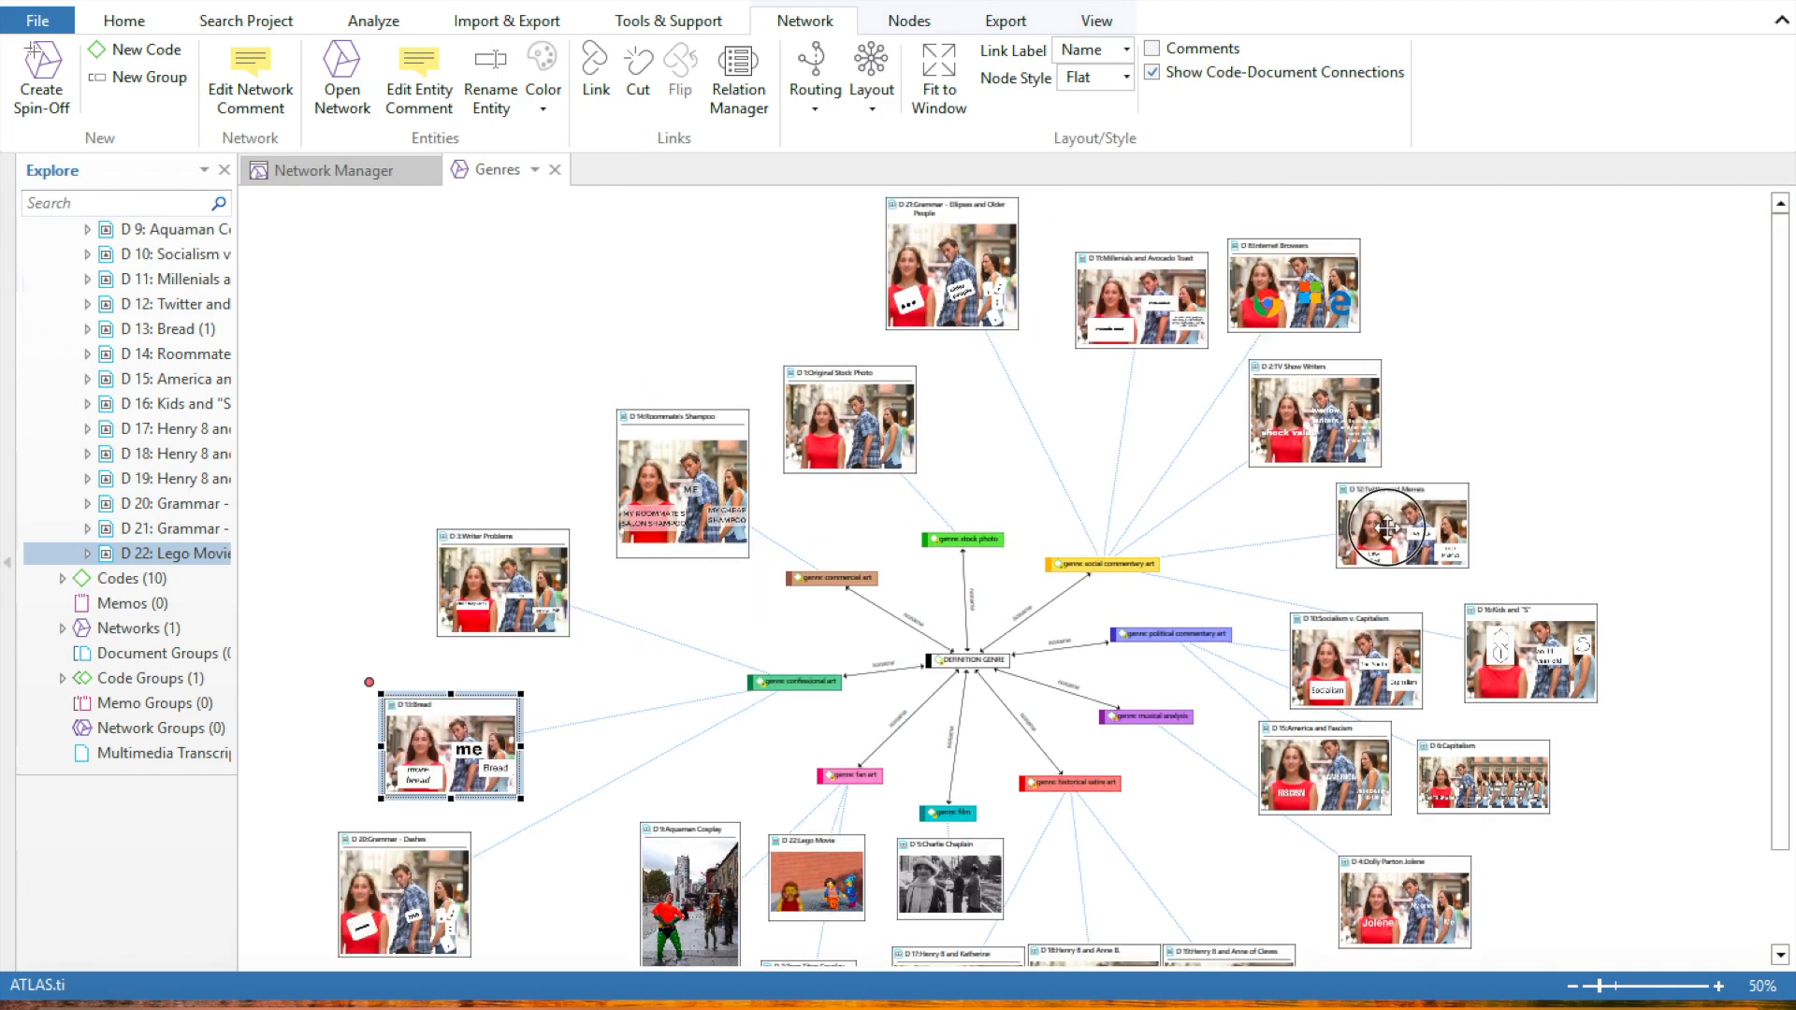